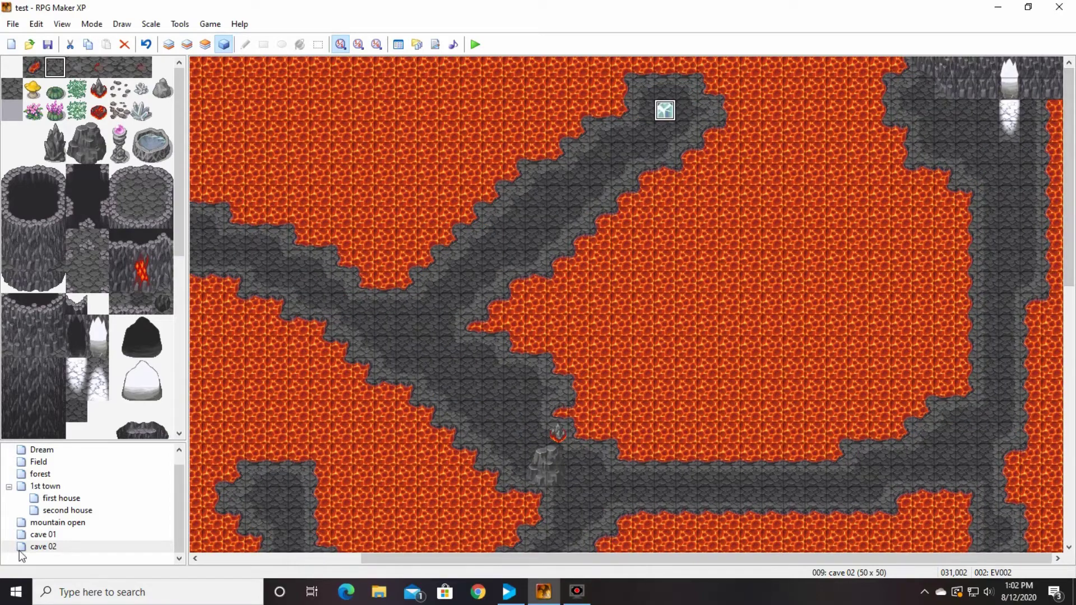
Step: Leave the cave 02 map and select the project root 'test' in the map tree
mouse_move(181, 504)
mouse_down()
mouse_move(184, 453)
mouse_move(184, 514)
mouse_up()
click(59, 547)
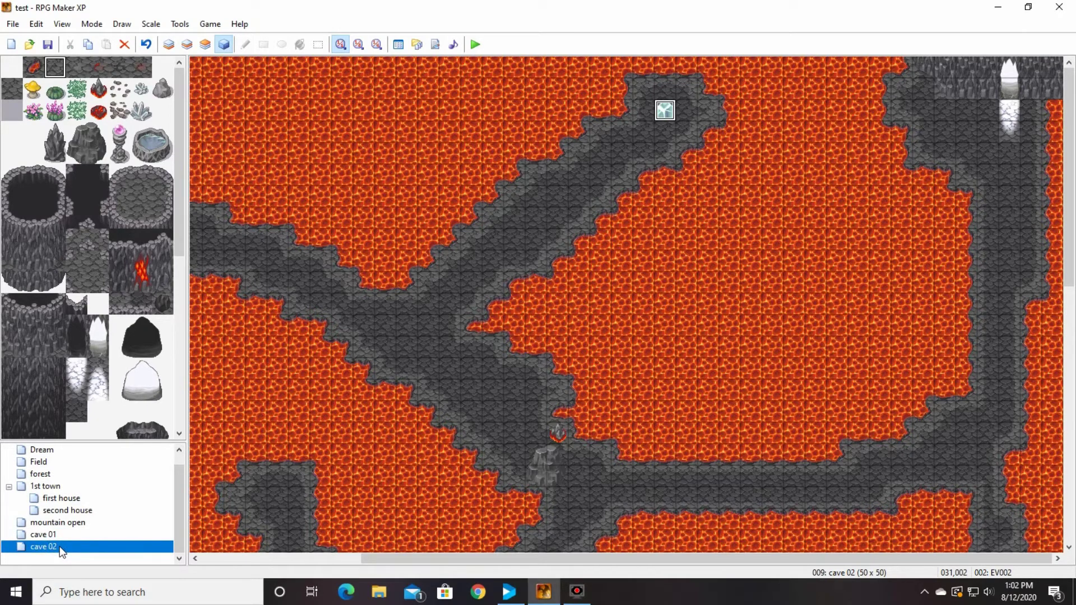
right_click(62, 549)
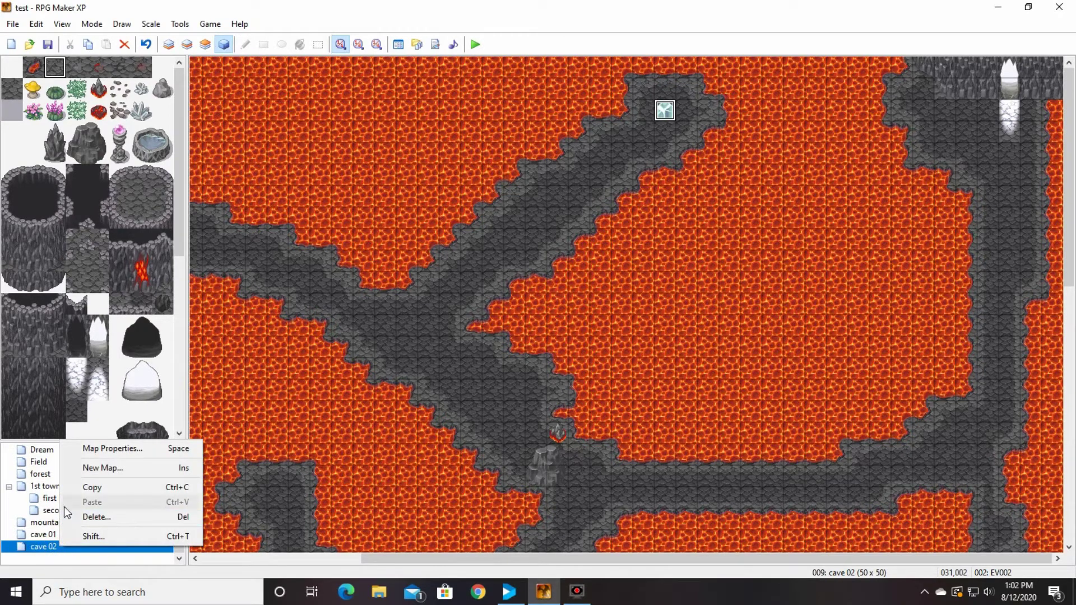
click(33, 498)
click(27, 449)
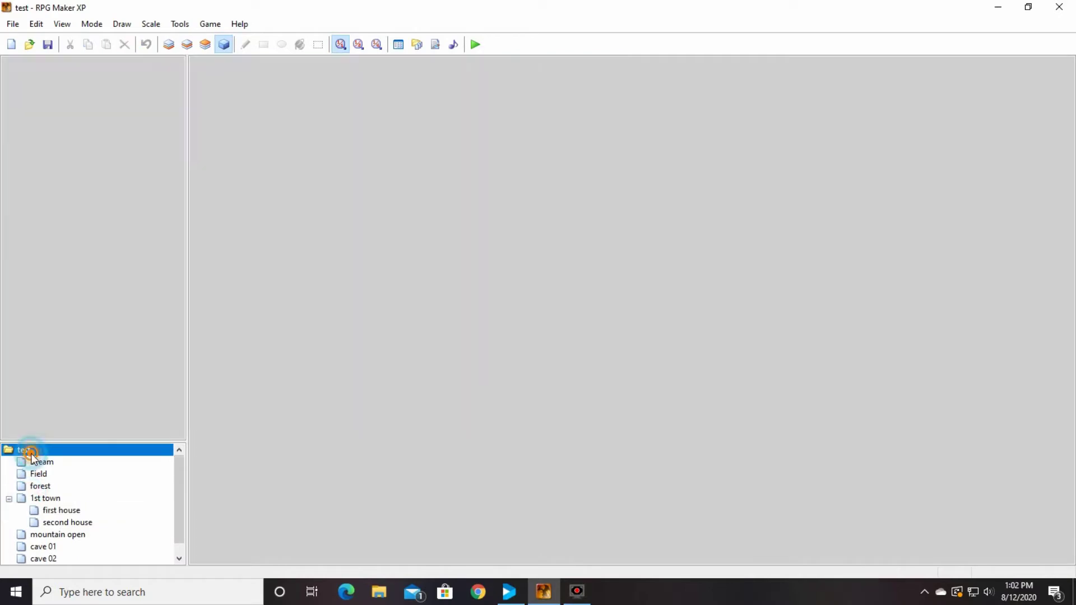
Step: Create a new map named 'fire cave opening' using the 044: Cave of Fire tileset
right_click(28, 451)
click(84, 466)
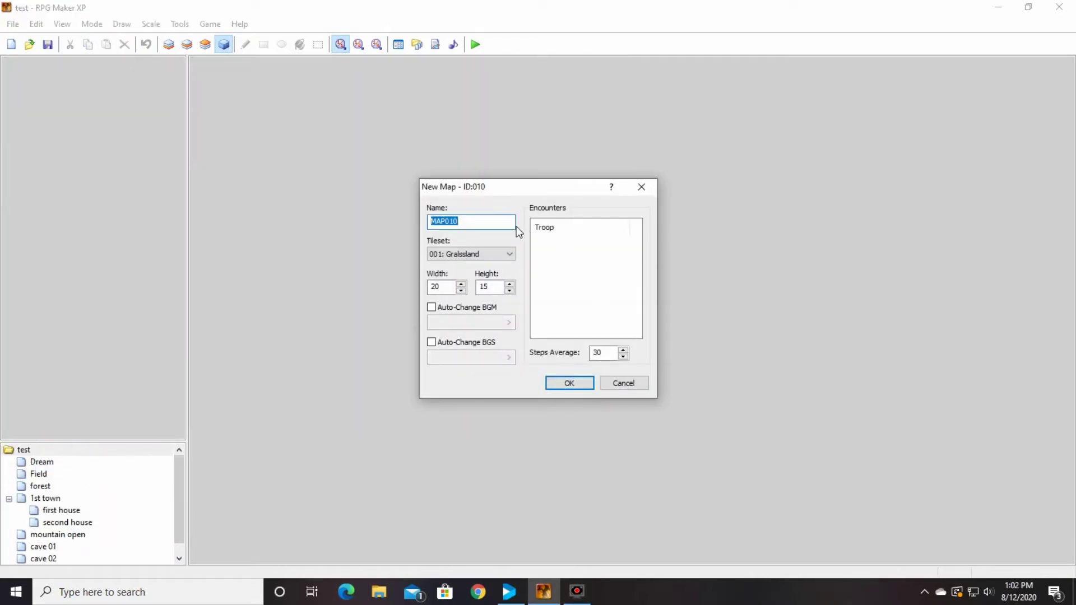
text(fire cave opening)
click(511, 252)
scroll(510, 307, down, 7)
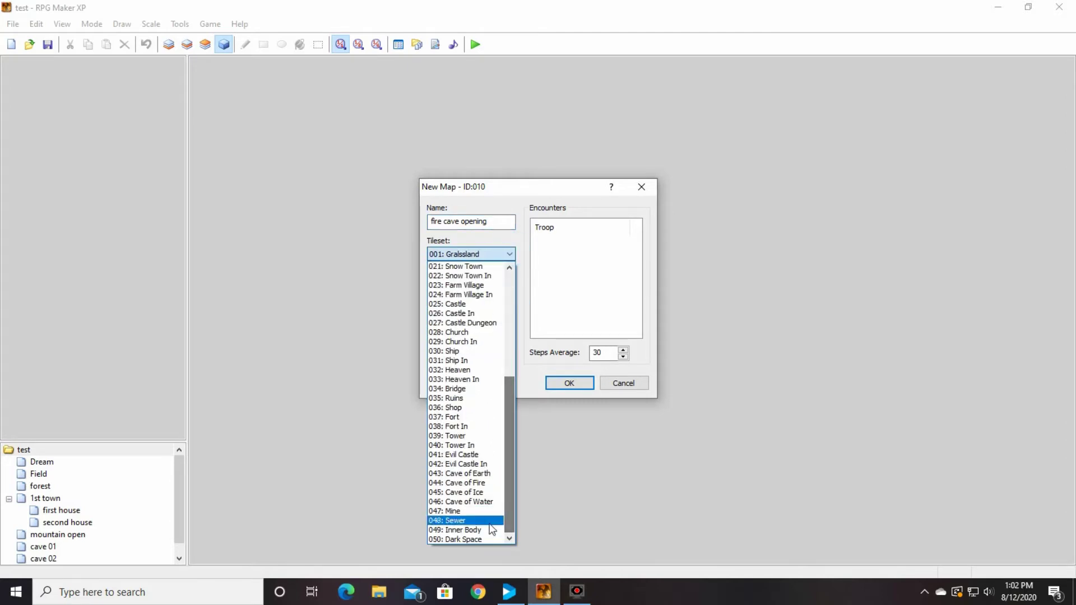
click(482, 482)
click(569, 384)
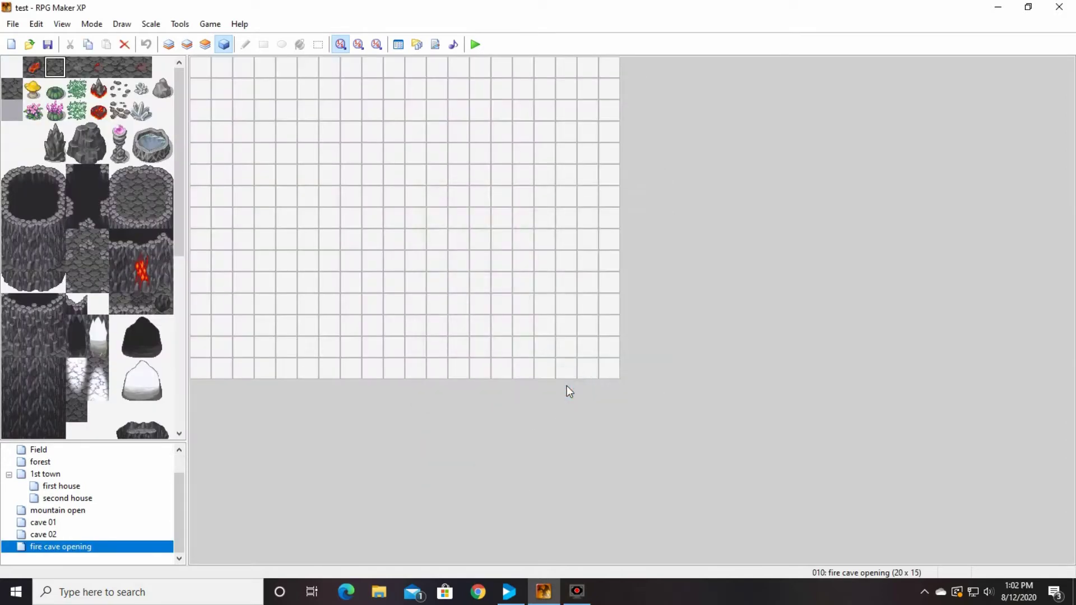
Step: Resize the fire cave opening map to 40 by 40 tiles in Map Properties
right_click(120, 544)
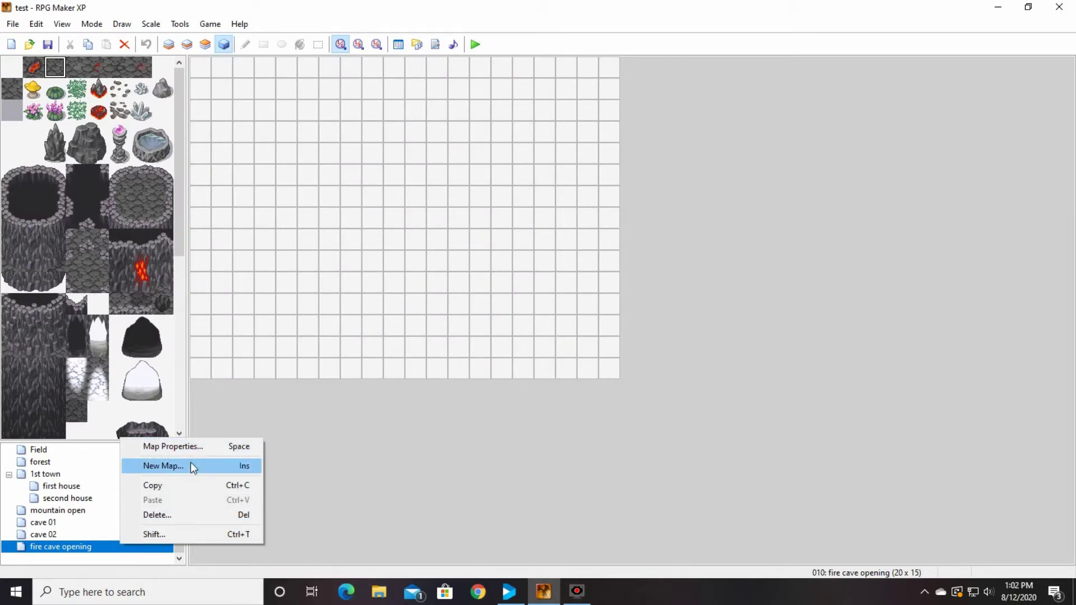
click(180, 446)
drag(455, 286, 396, 286)
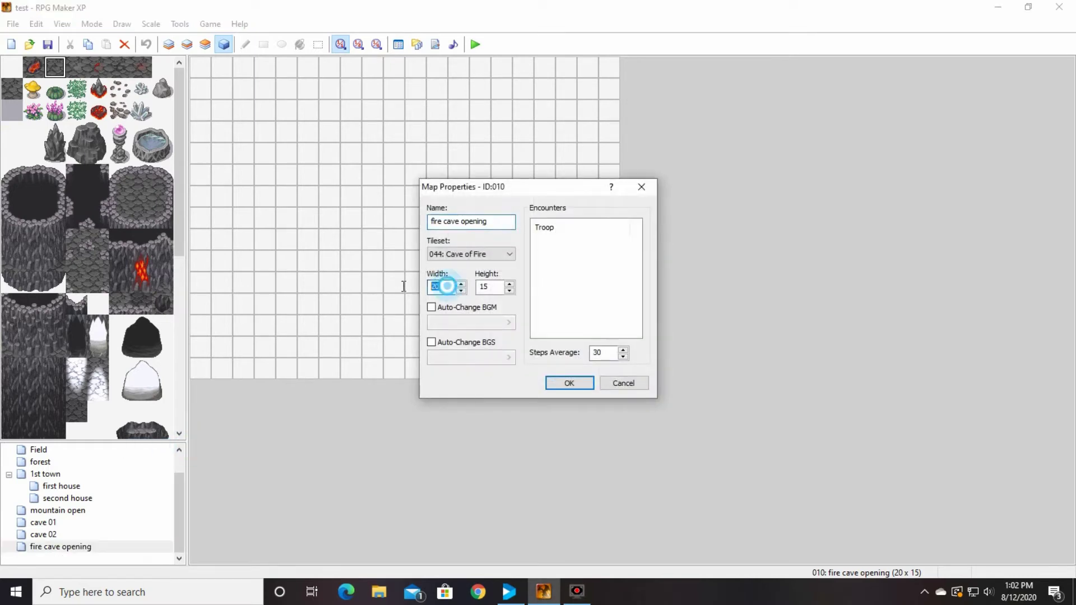
text(40)
key(Tab)
text(40)
key(Return)
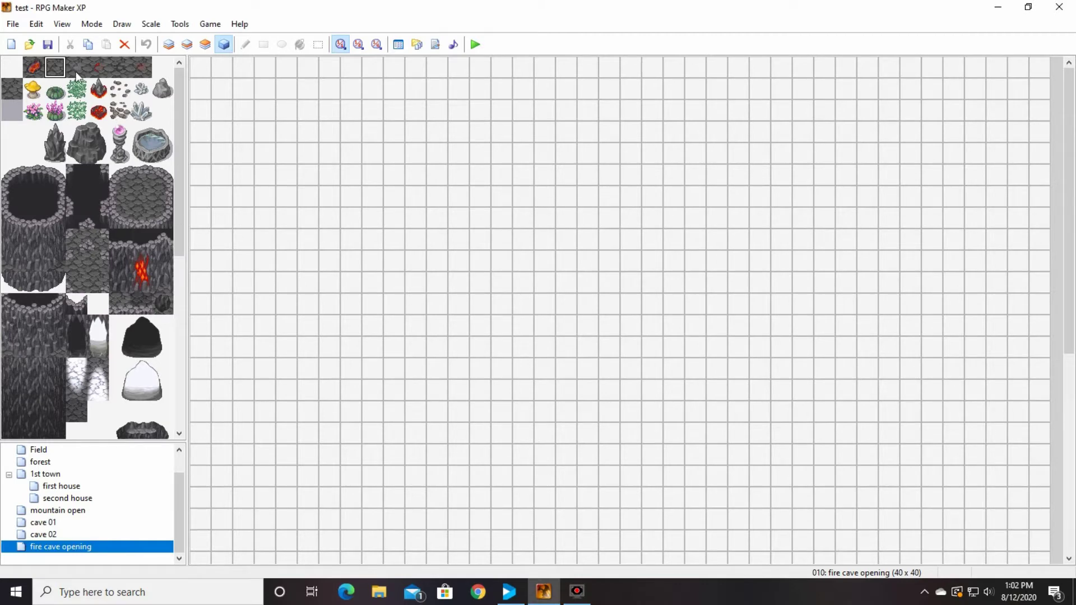
Step: Flood-fill Layer 1 with the dark cave floor tile
click(169, 45)
click(300, 45)
click(313, 112)
click(186, 44)
Step: Paint a light cobble strip across the map on Layer 2, ending in a wall block
click(245, 44)
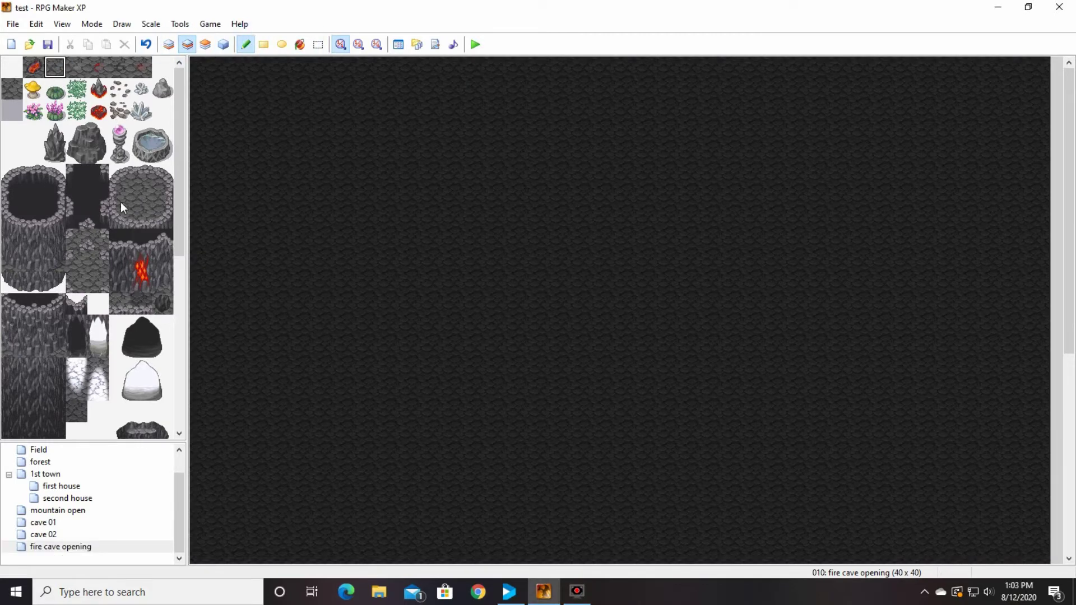
click(121, 205)
mouse_move(200, 153)
mouse_down()
mouse_move(655, 154)
mouse_move(645, 59)
mouse_up()
click(147, 44)
scroll(105, 323, down, 5)
drag(11, 240, 54, 261)
click(609, 154)
Step: Fill the area above the strip with cobble floor tiles
drag(177, 250, 177, 208)
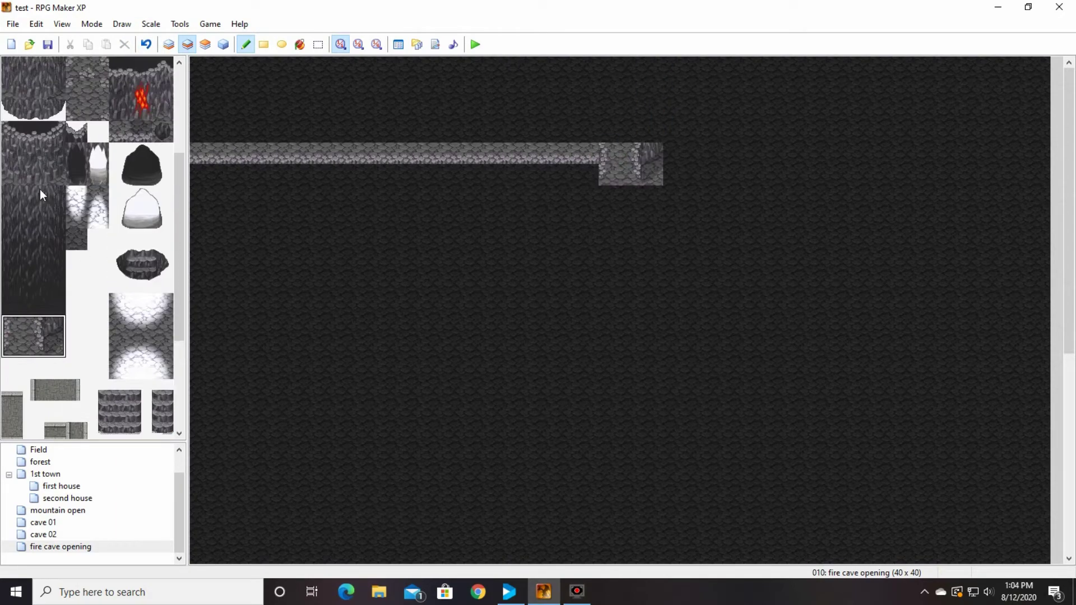
scroll(41, 202, up, 3)
click(163, 110)
click(652, 132)
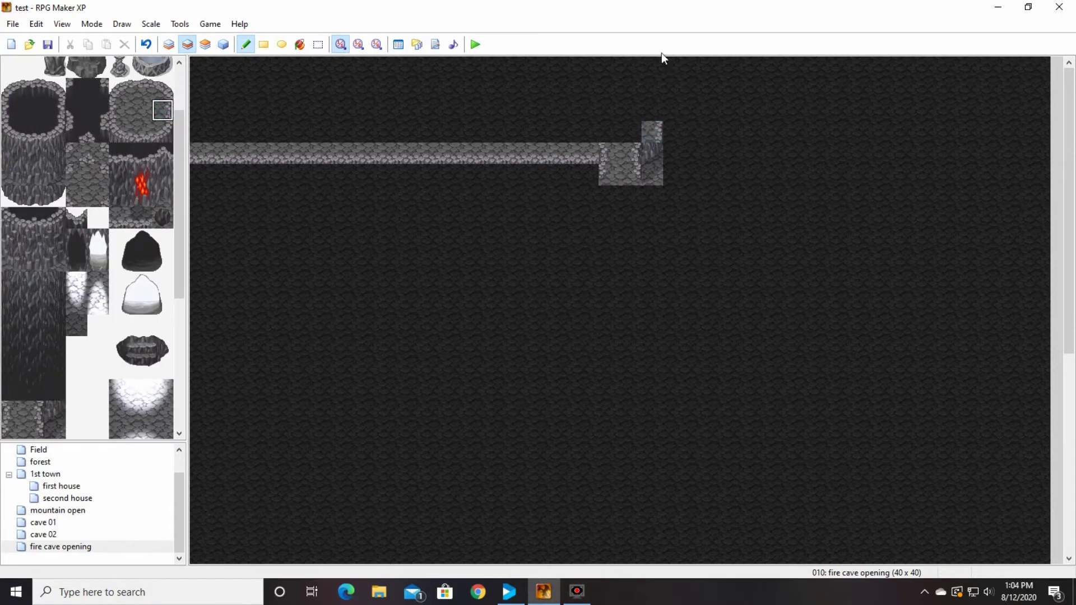
click(300, 44)
click(318, 60)
Step: Stamp the lava-crack wall block below the cobble strip, undoing stray wall fills
scroll(66, 139, up, 3)
mouse_move(56, 221)
mouse_down()
mouse_move(20, 239)
mouse_move(20, 263)
mouse_up()
click(230, 185)
key(ctrl+z)
click(245, 44)
click(566, 185)
key(ctrl+z)
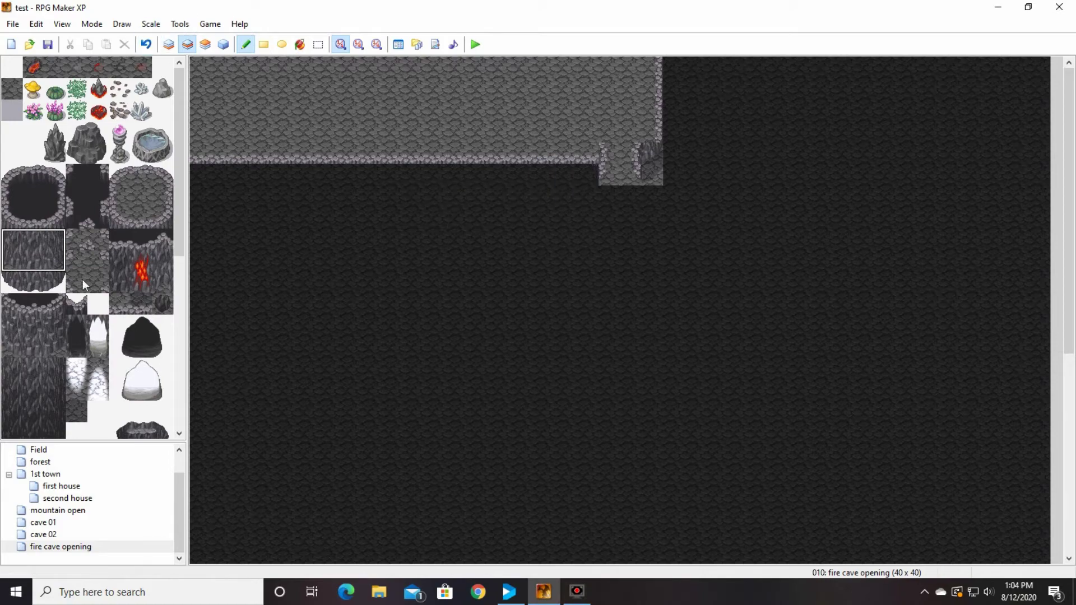
drag(120, 260, 163, 283)
click(537, 168)
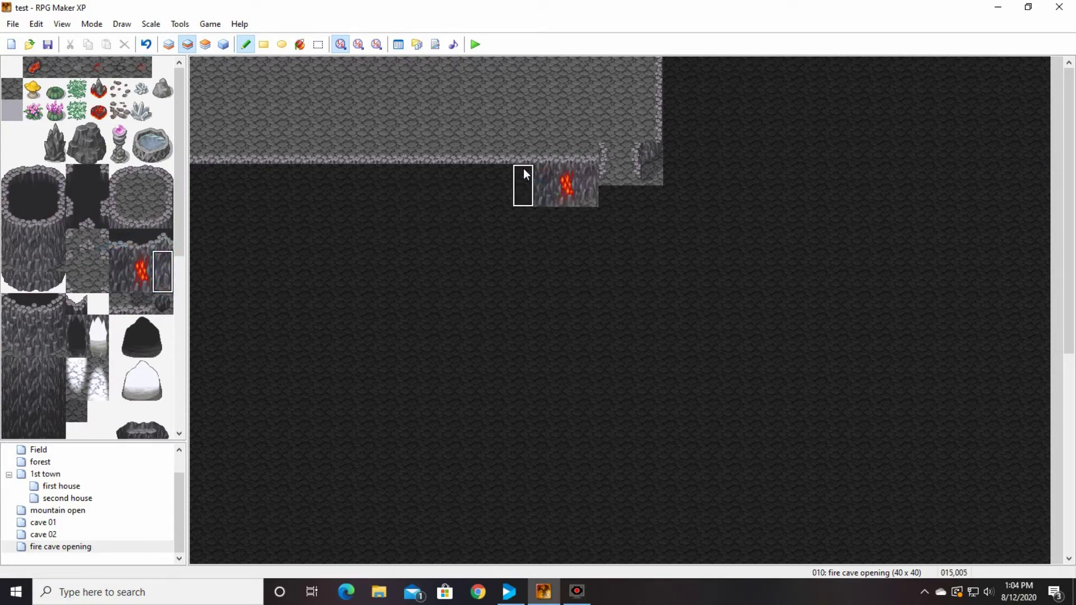
drag(524, 174, 194, 175)
Step: Pick a two-tile rock wall piece and other wall tiles for painting
click(223, 45)
scroll(104, 216, down, 4)
click(23, 290)
key(F6)
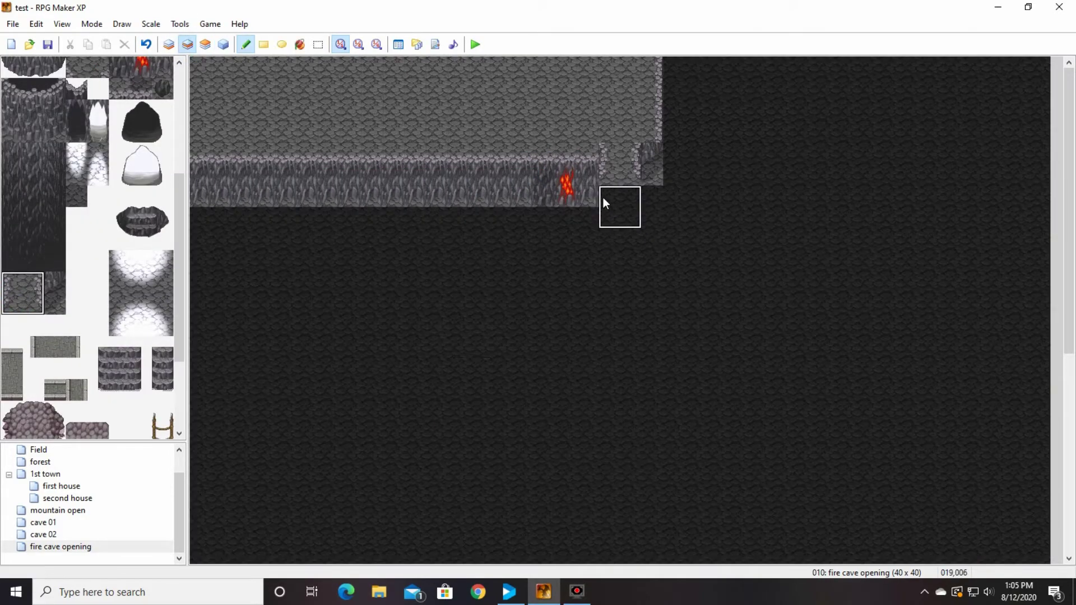
right_drag(607, 204, 627, 209)
click(223, 44)
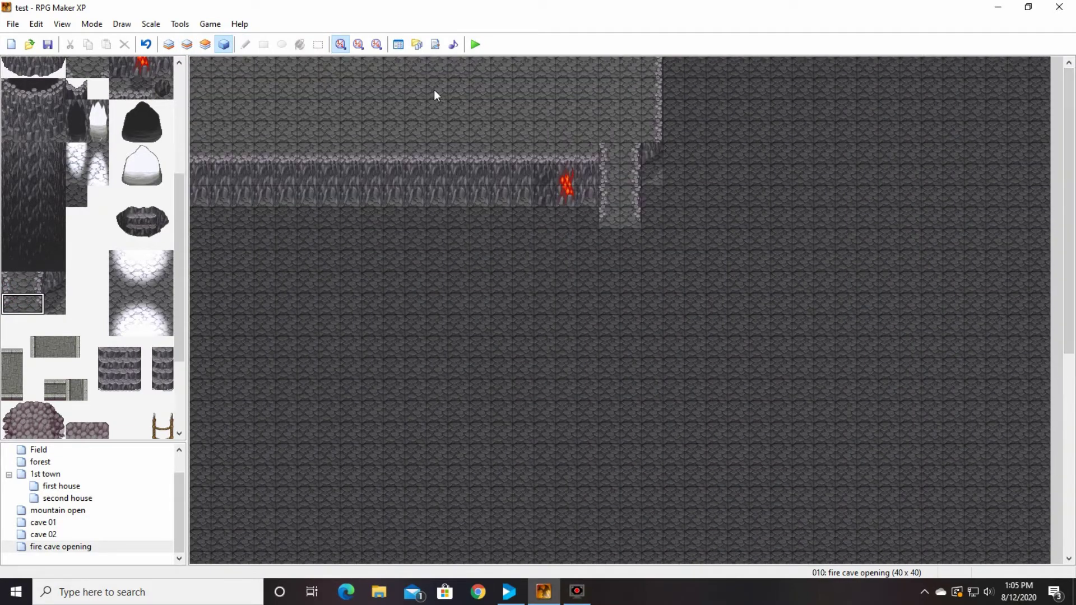
drag(179, 268, 179, 161)
Step: Add dark cliff and wall tiles on Layers 2 and 3, finishing on the Events layer
click(76, 346)
click(205, 44)
key(F8)
scroll(116, 277, down, 2)
click(51, 343)
click(187, 44)
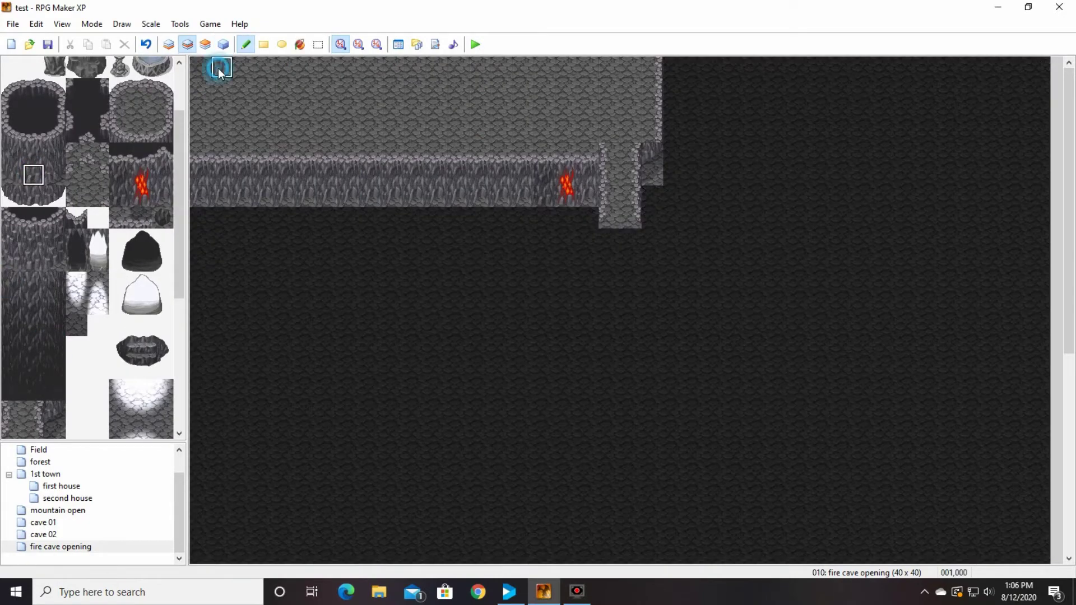
click(55, 174)
click(34, 175)
click(223, 44)
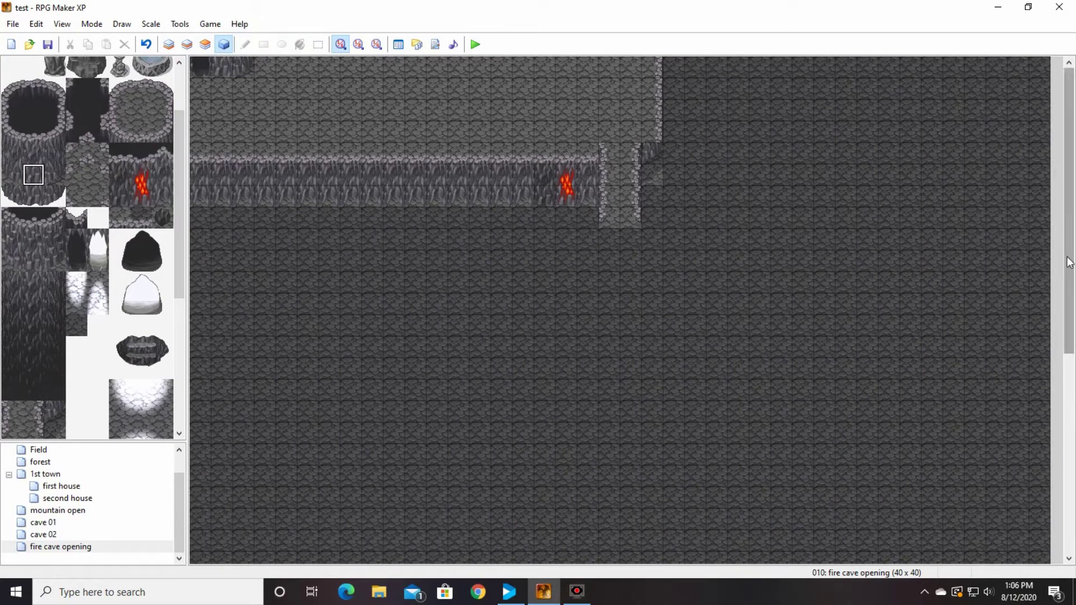
Step: Create a new Player Touch event on the cave-end tile of cave 02
click(43, 535)
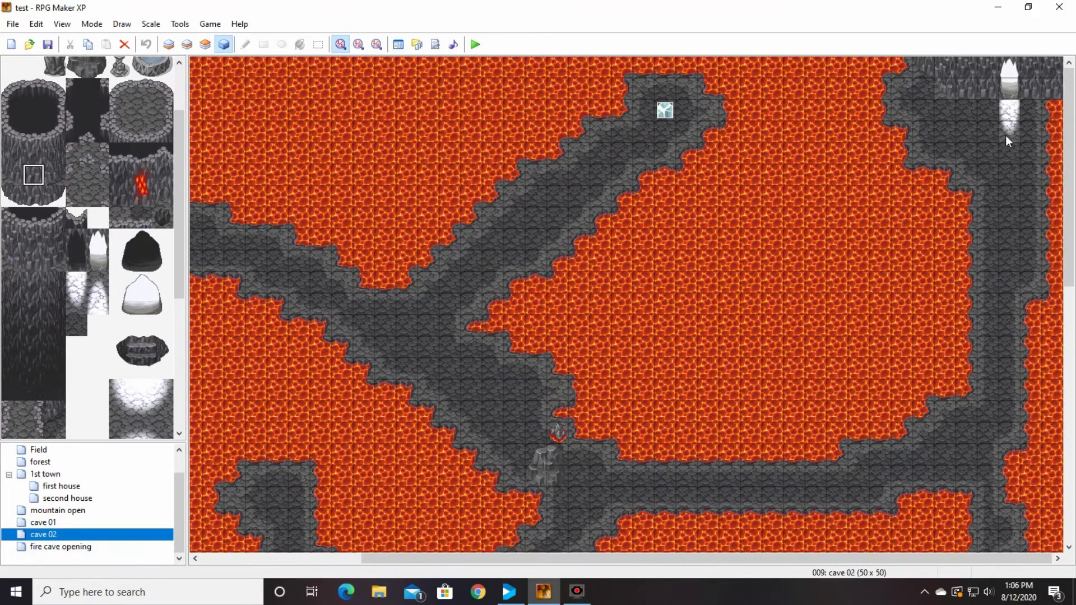
click(1013, 84)
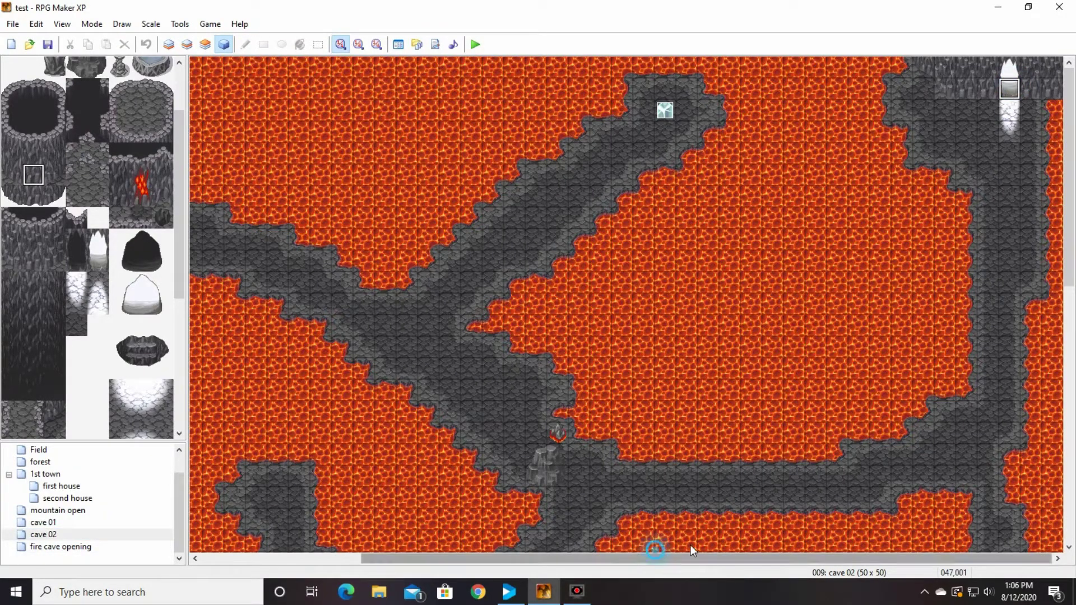
double_click(1009, 88)
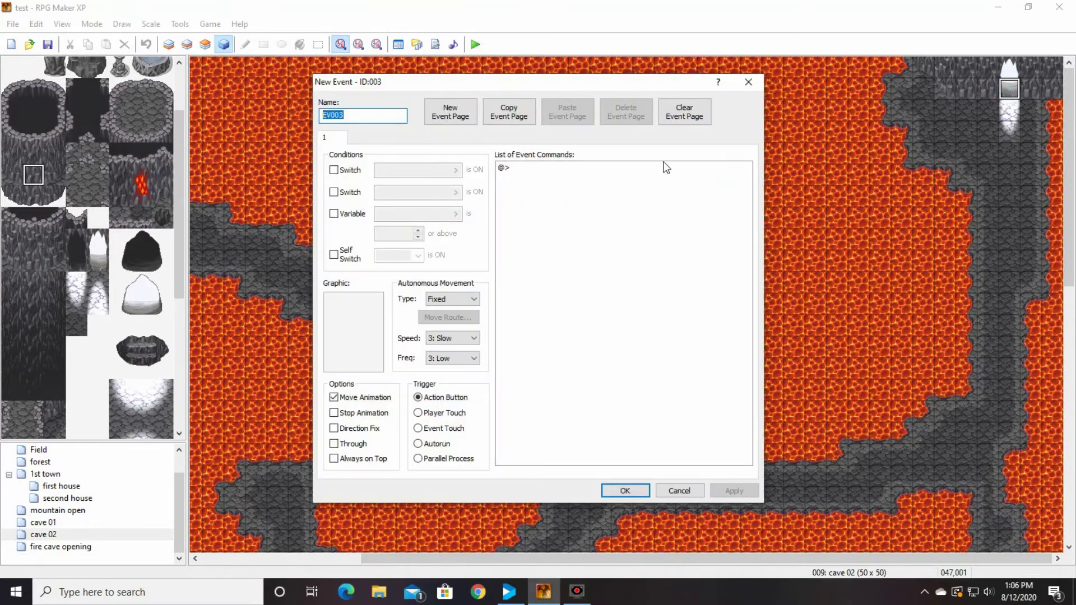
click(418, 413)
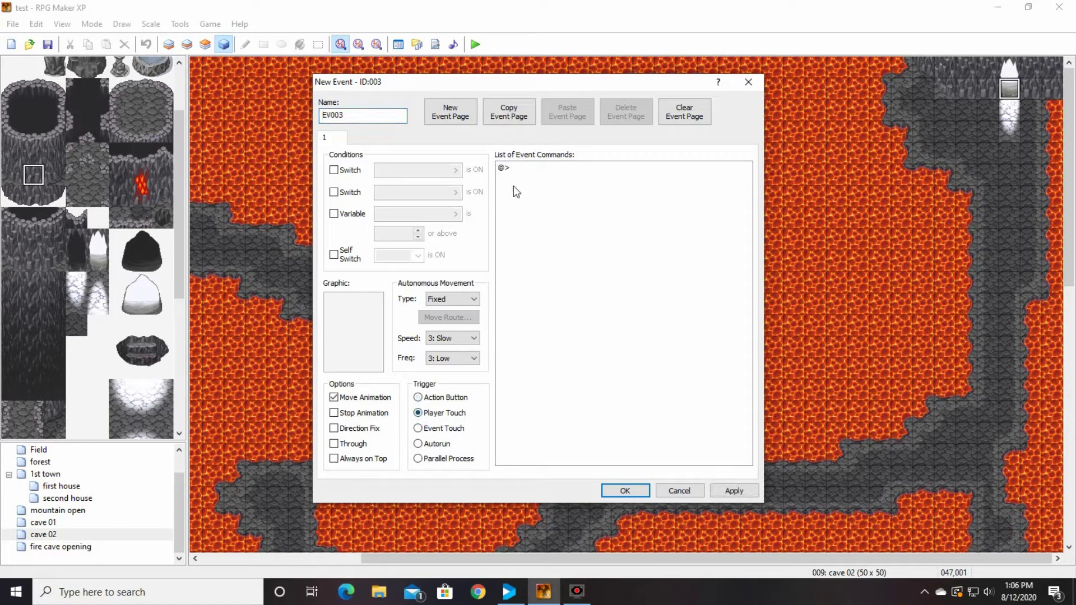
Step: Add a Transfer Player command to fire cave opening at (000,001) and save the event
double_click(516, 169)
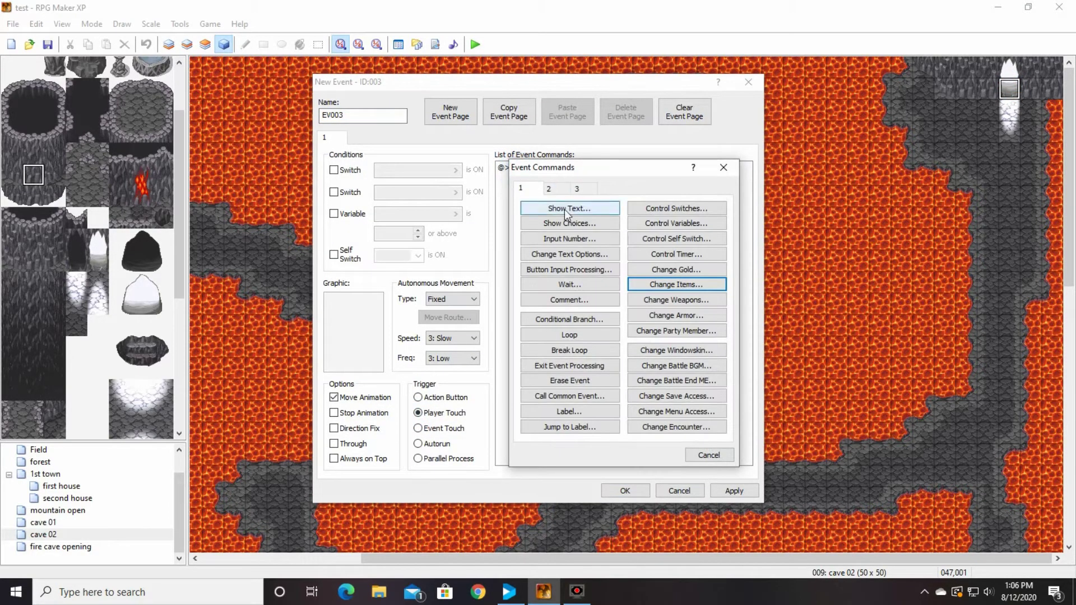
click(549, 188)
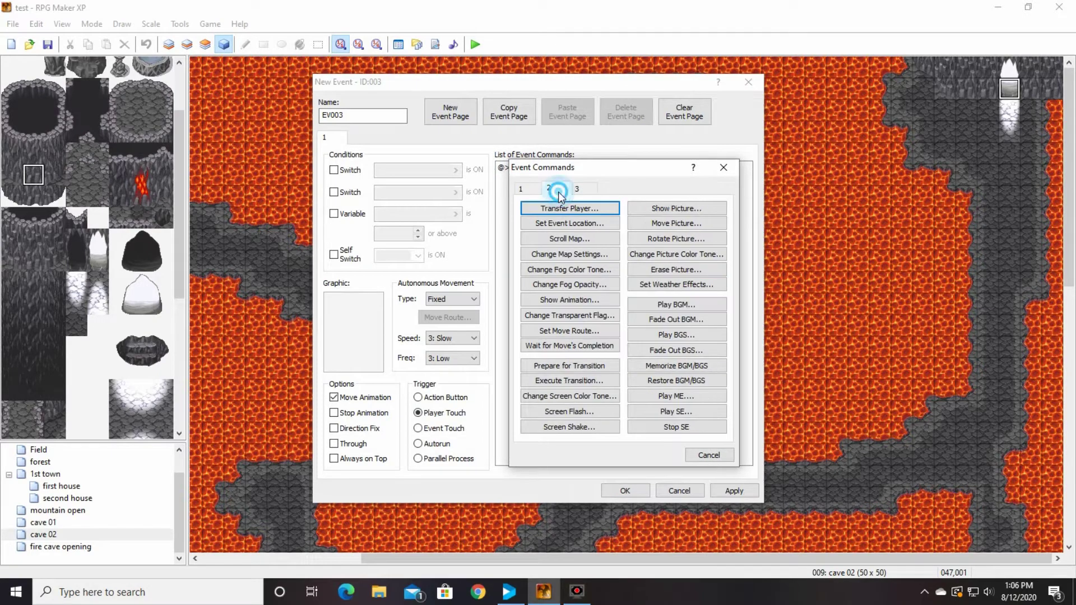
click(569, 211)
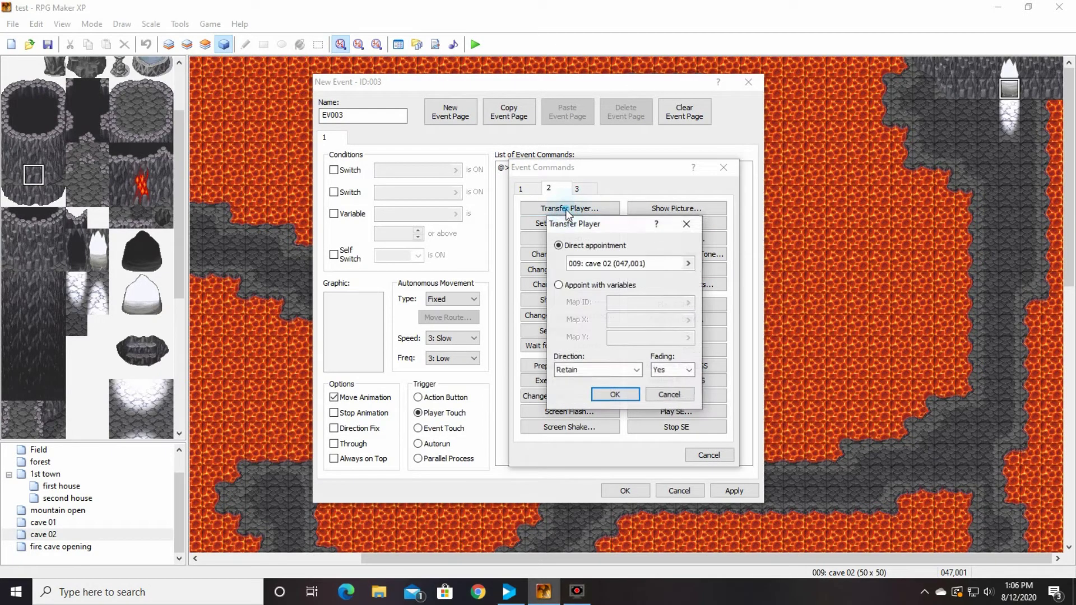
click(688, 264)
click(411, 243)
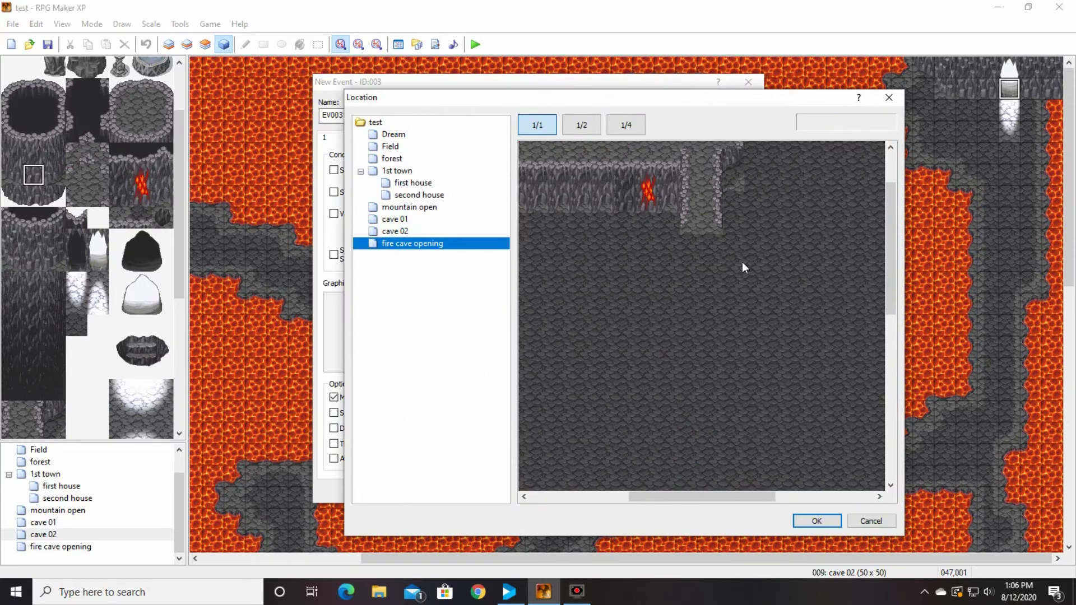
drag(705, 495, 606, 495)
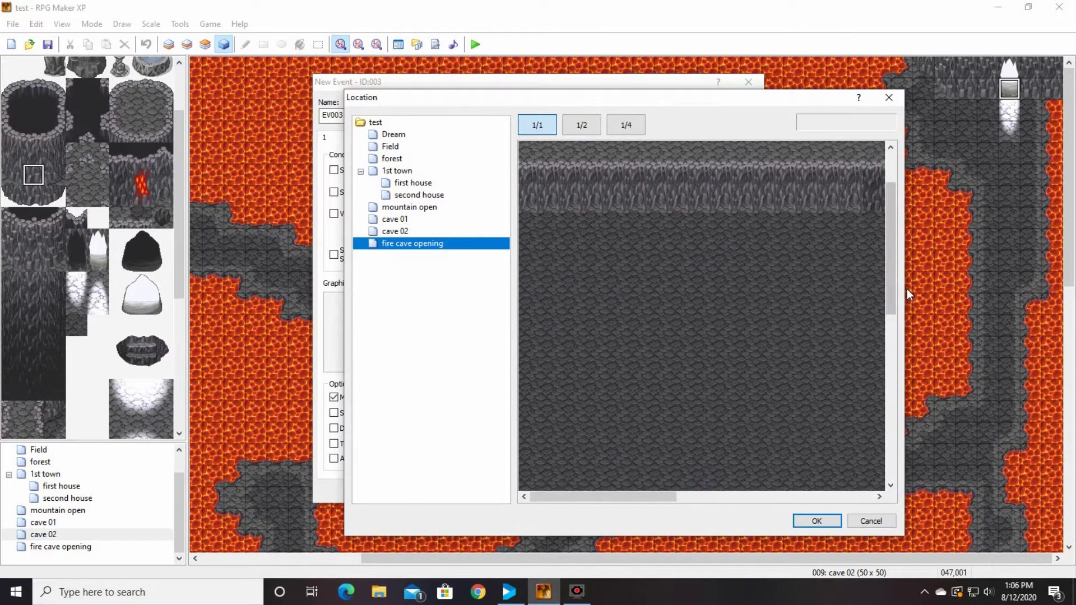
drag(891, 280, 891, 250)
click(537, 174)
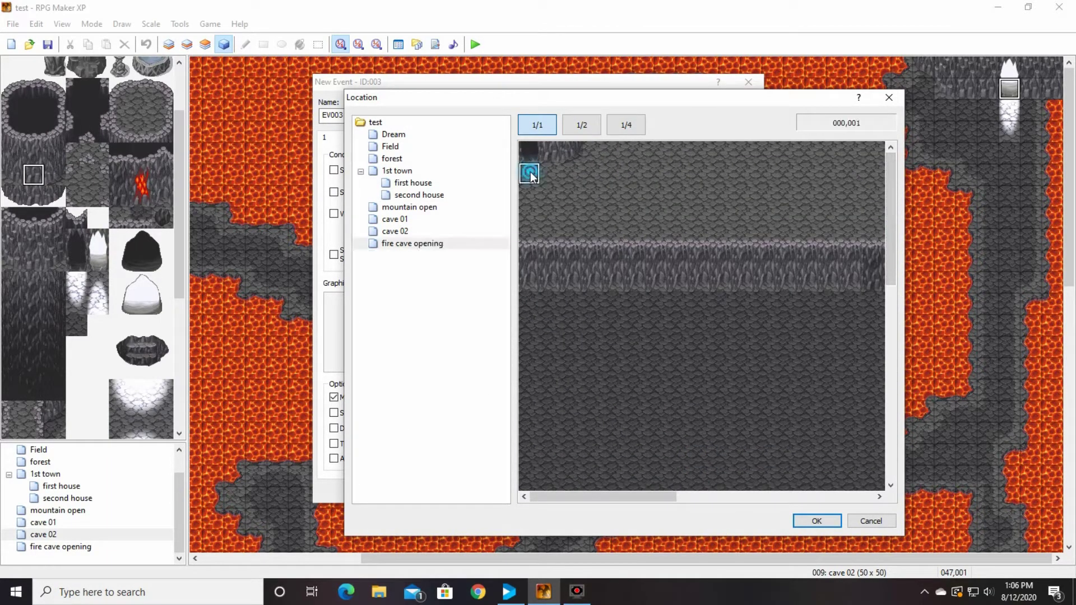
click(803, 520)
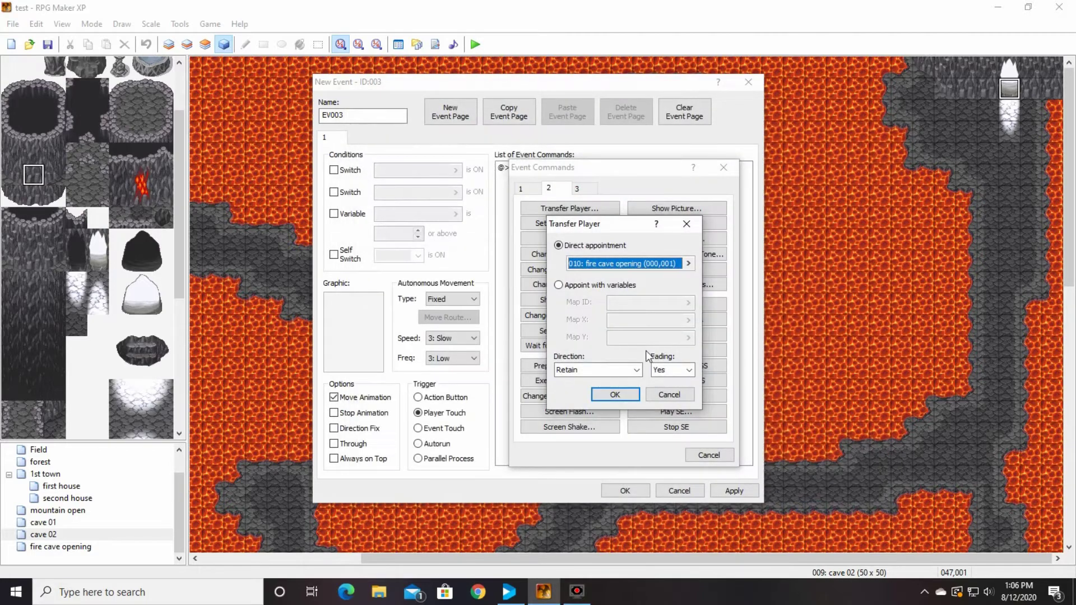
click(610, 389)
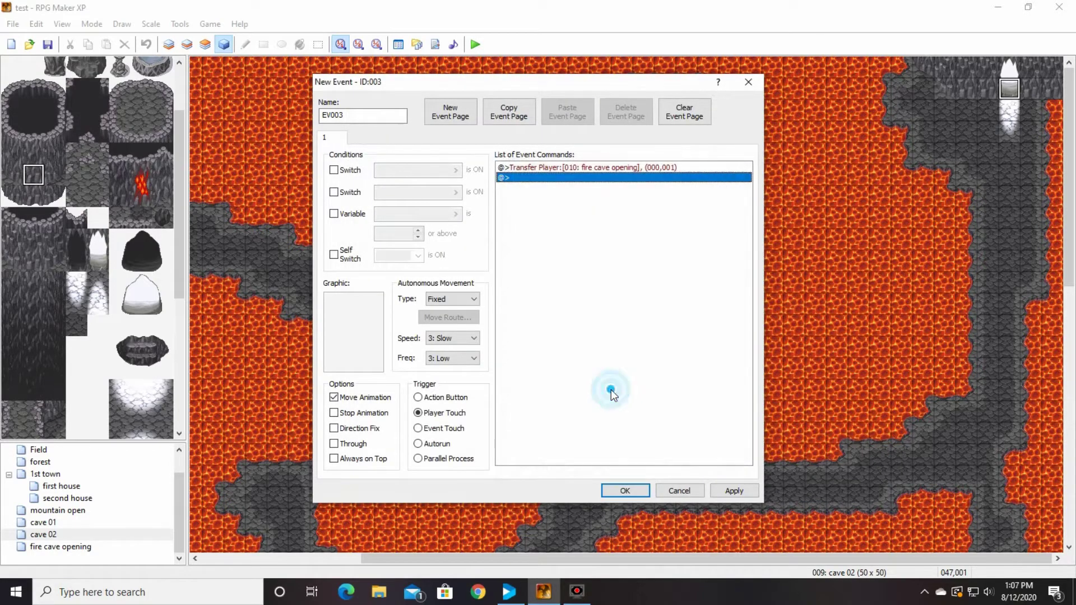
click(632, 490)
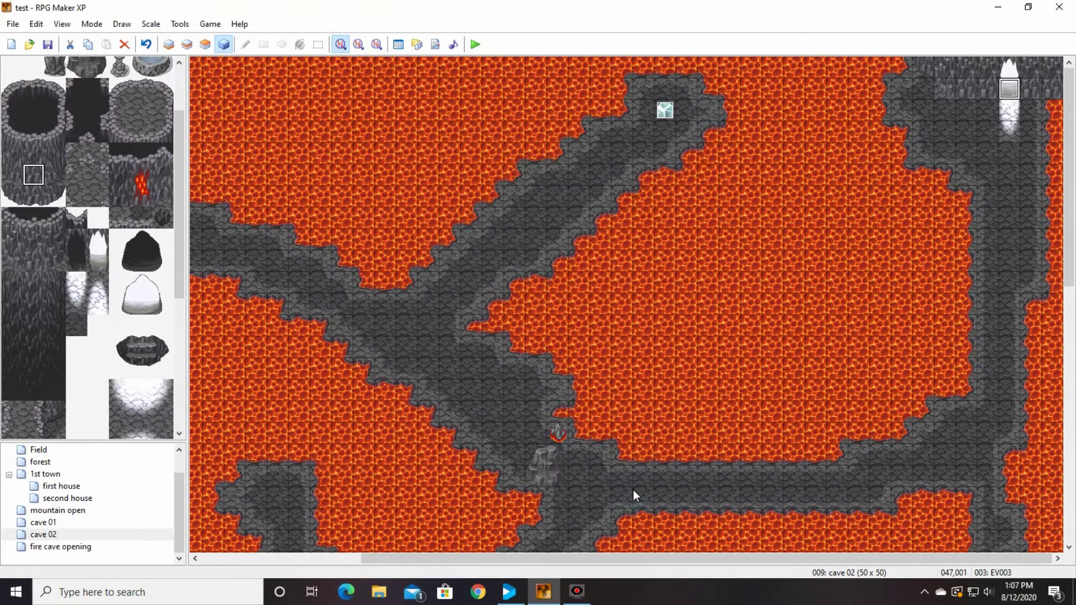
Step: Create a Player Touch event on tile 000,000 of fire cave opening
click(89, 547)
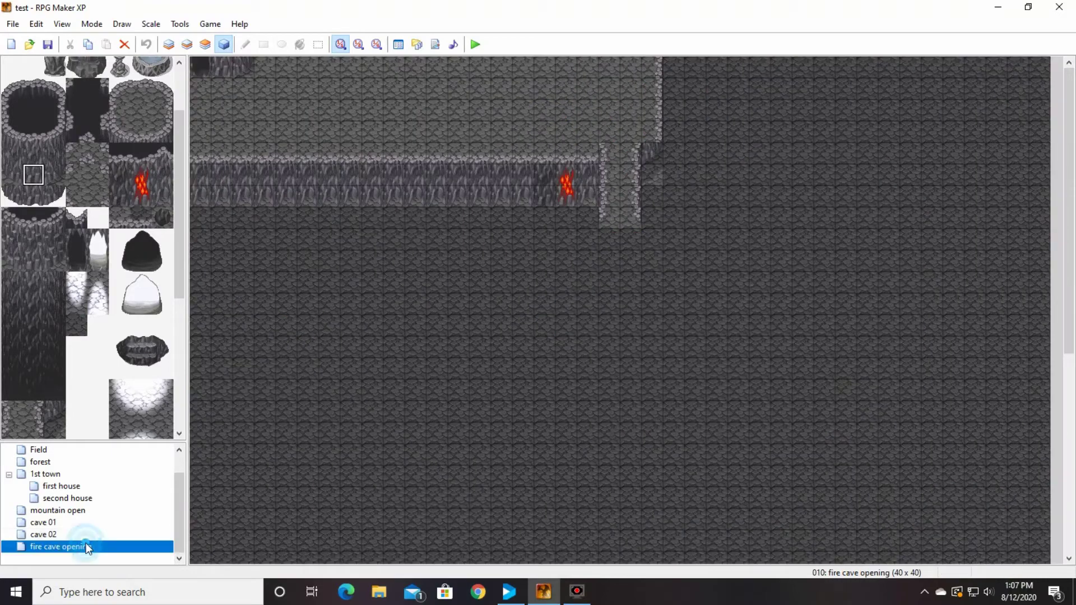
click(205, 62)
double_click(206, 70)
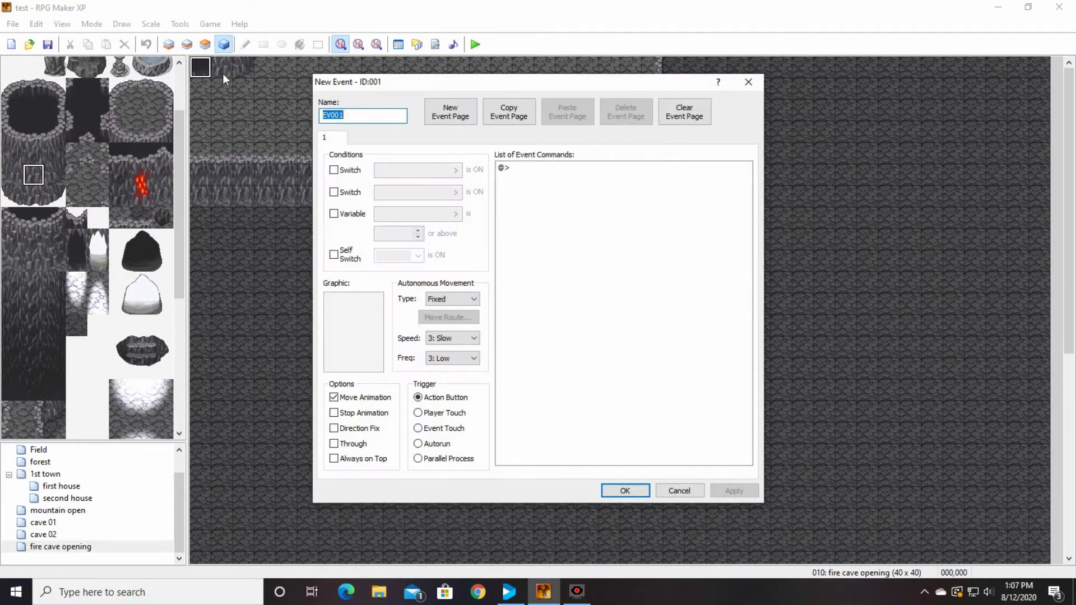
click(418, 413)
Step: Add a Transfer Player command to cave 02 at (047,001) and save the event
double_click(516, 171)
click(558, 211)
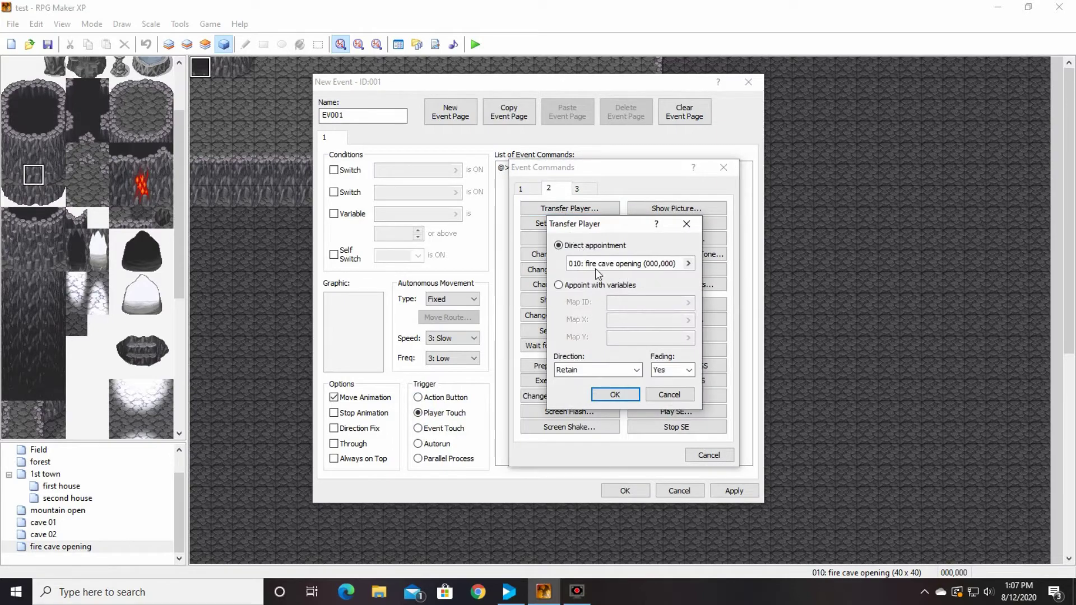
click(687, 266)
click(413, 236)
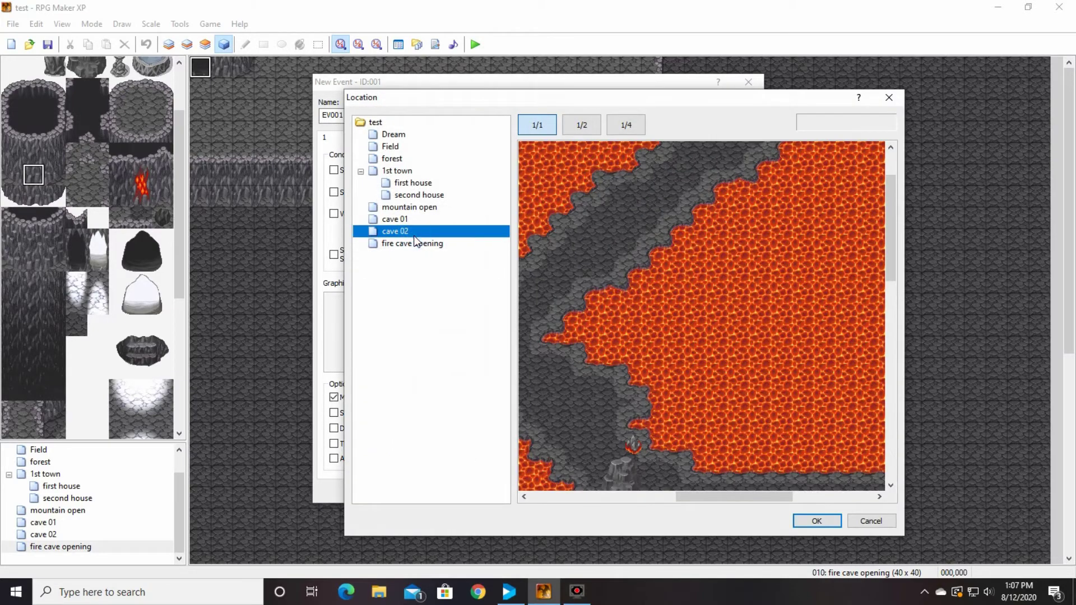
click(779, 497)
drag(779, 499, 857, 497)
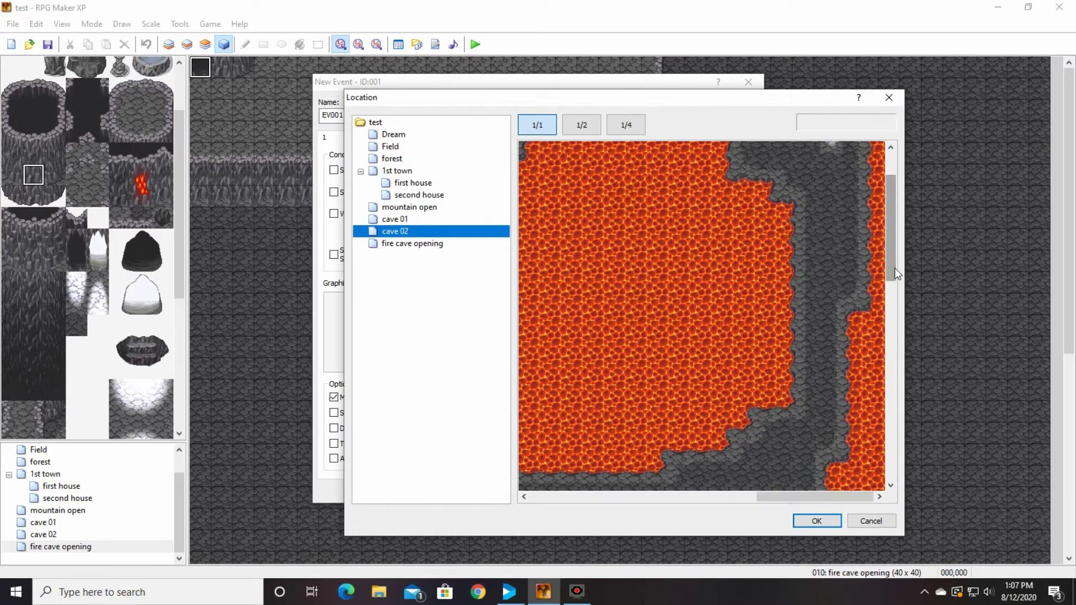
drag(894, 268, 894, 247)
click(831, 196)
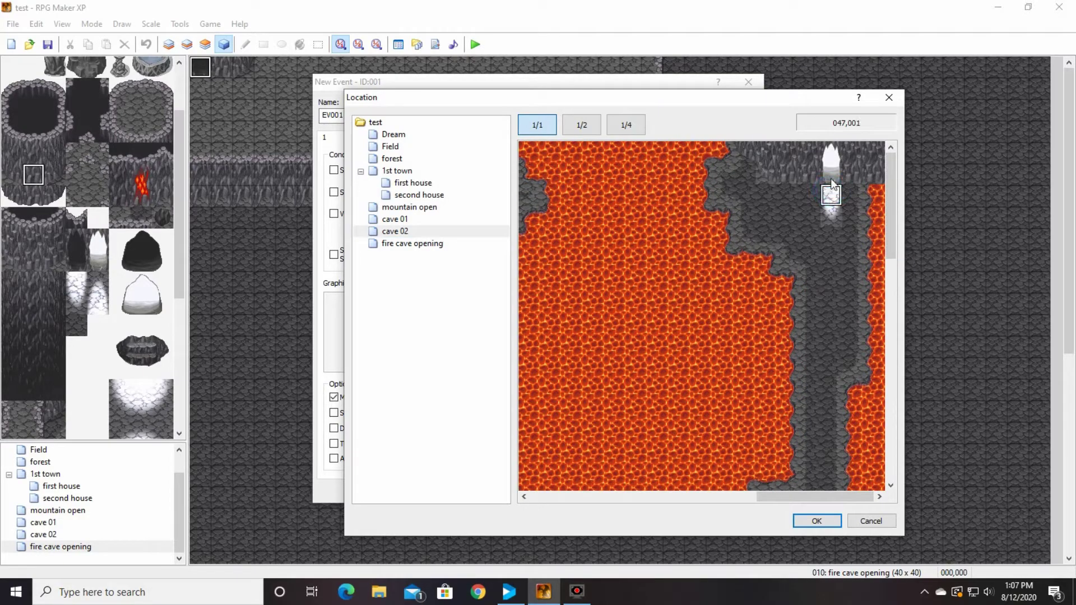
click(830, 178)
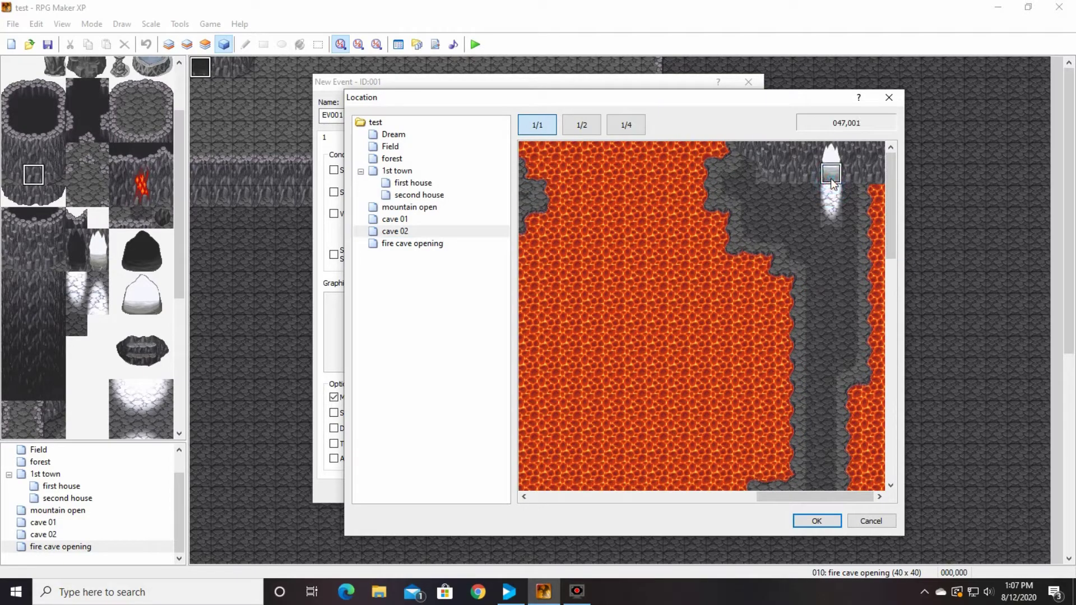
click(815, 521)
click(605, 391)
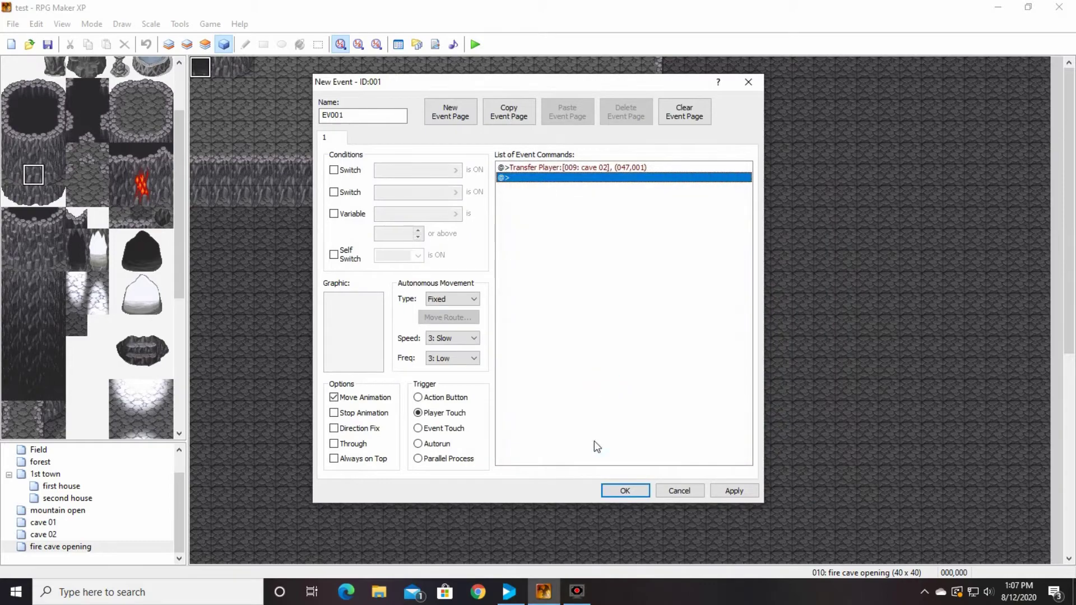
click(624, 491)
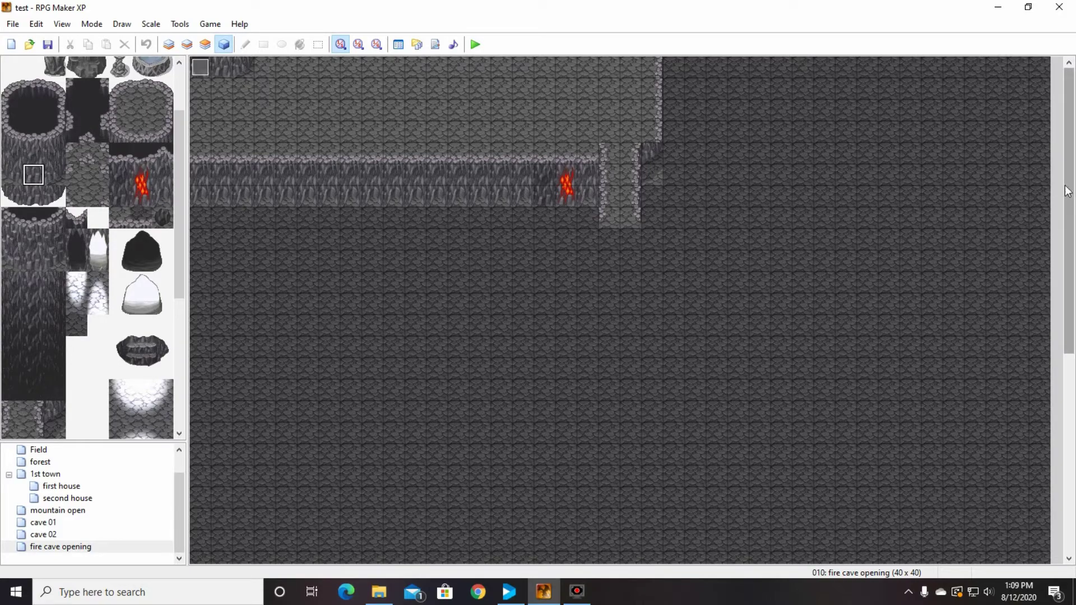
Step: Create a new Player Touch event at tile 019,008
drag(1069, 192, 1069, 254)
scroll(615, 168, up, 3)
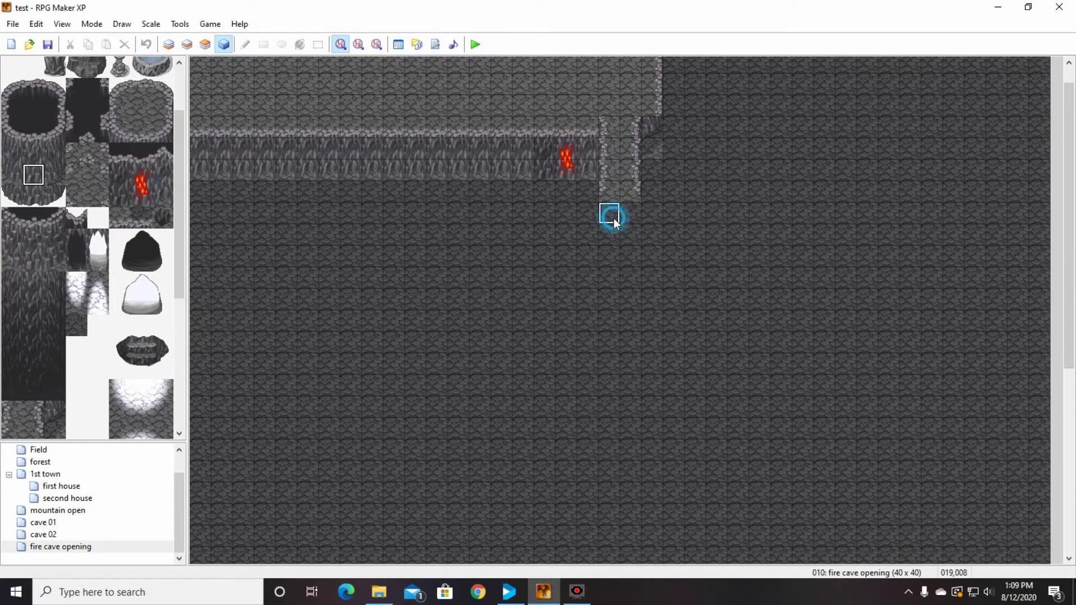
double_click(612, 218)
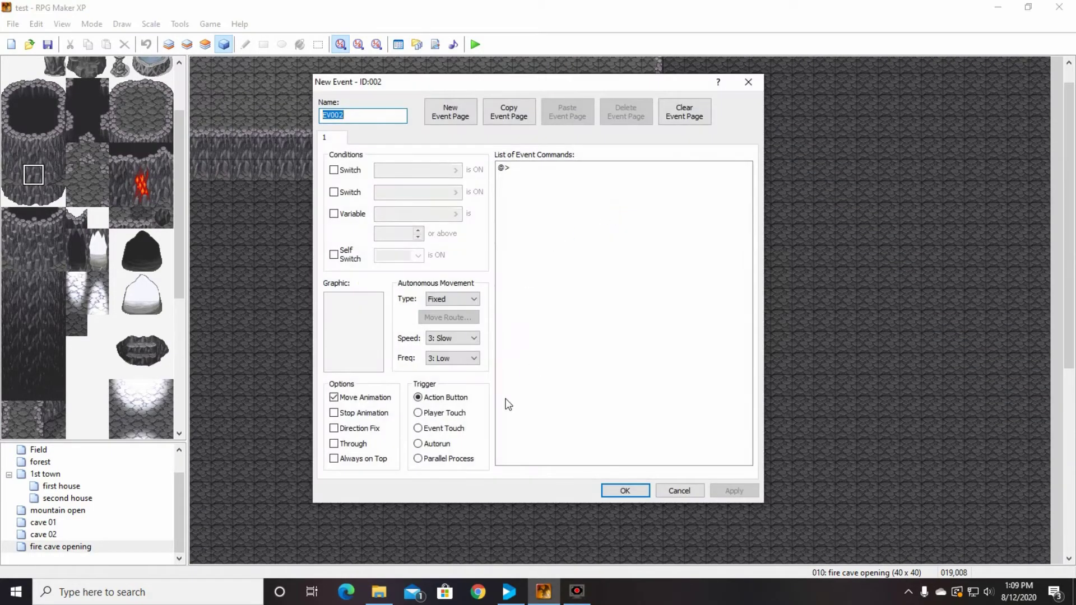
click(418, 413)
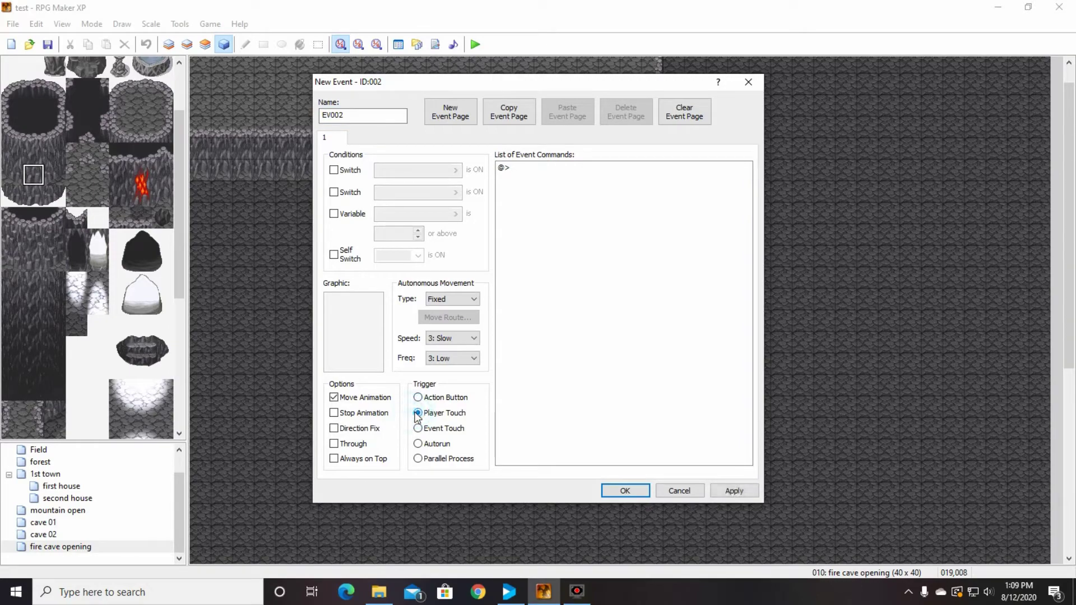
Step: Insert a Control Switches command into the event's command list
click(532, 168)
right_click(538, 169)
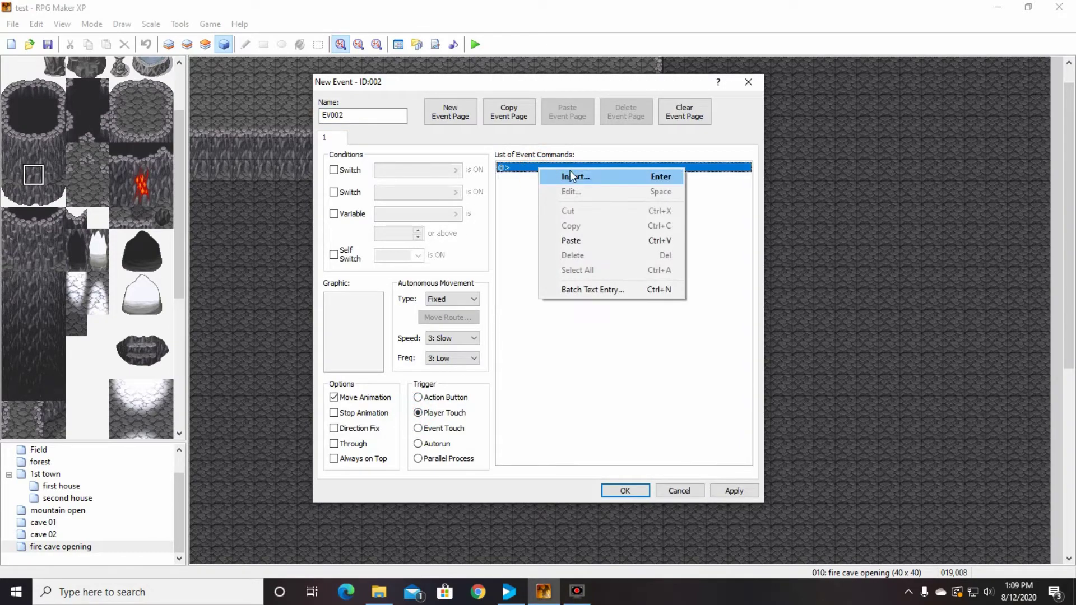
click(598, 174)
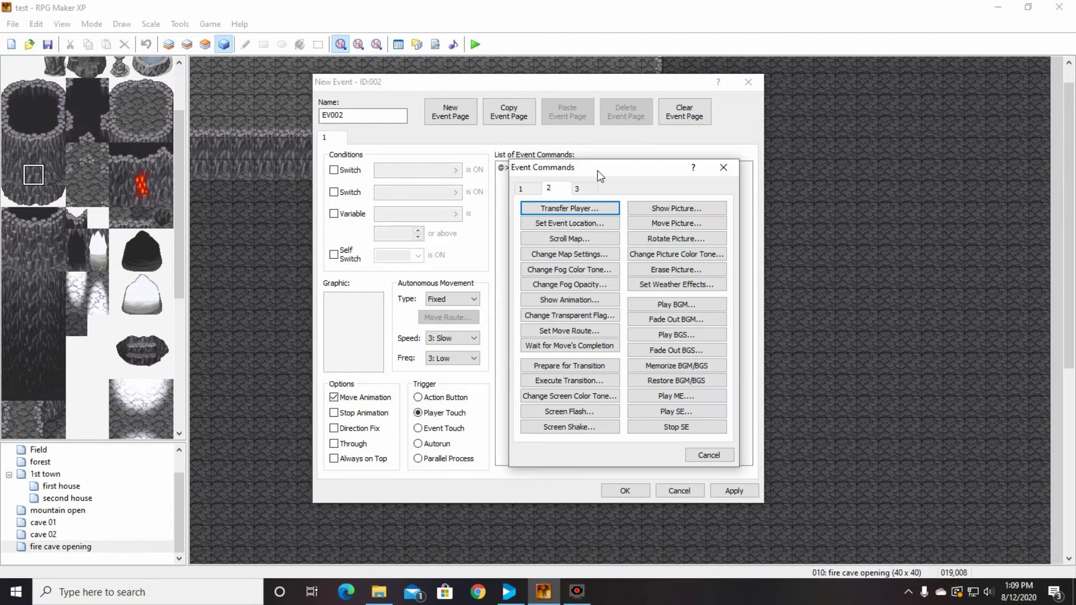
click(530, 190)
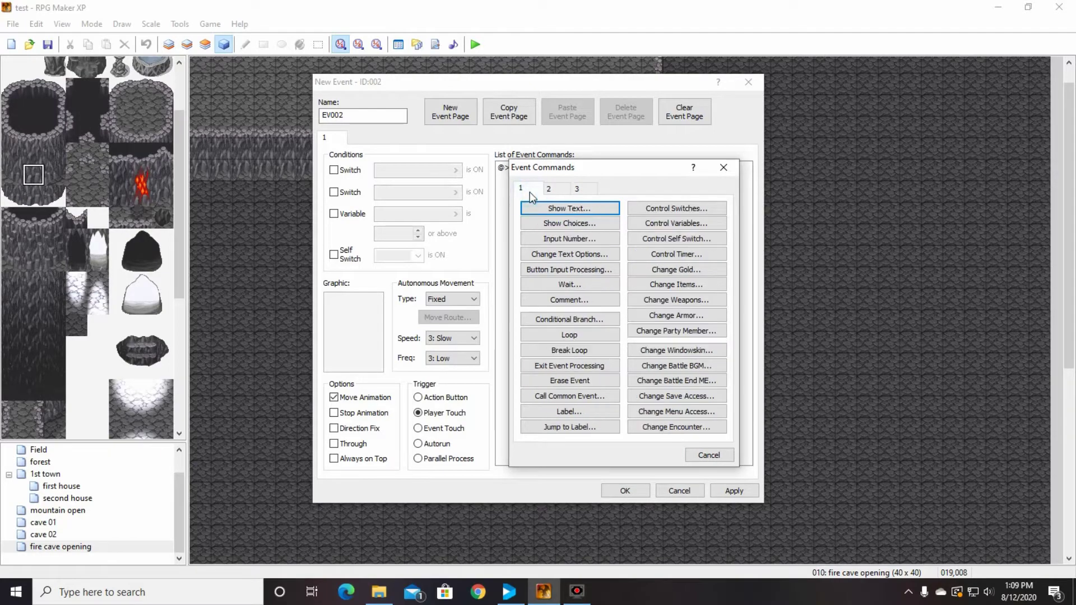
click(704, 212)
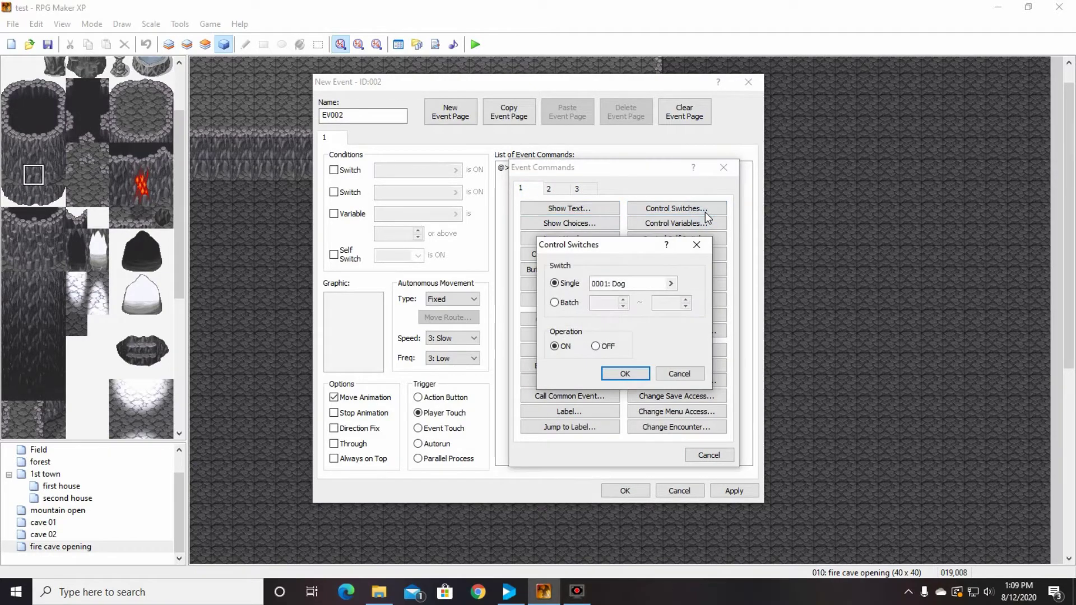
Step: Rename switch 0007 to 'Fire Guardian' and select it for the command
click(671, 284)
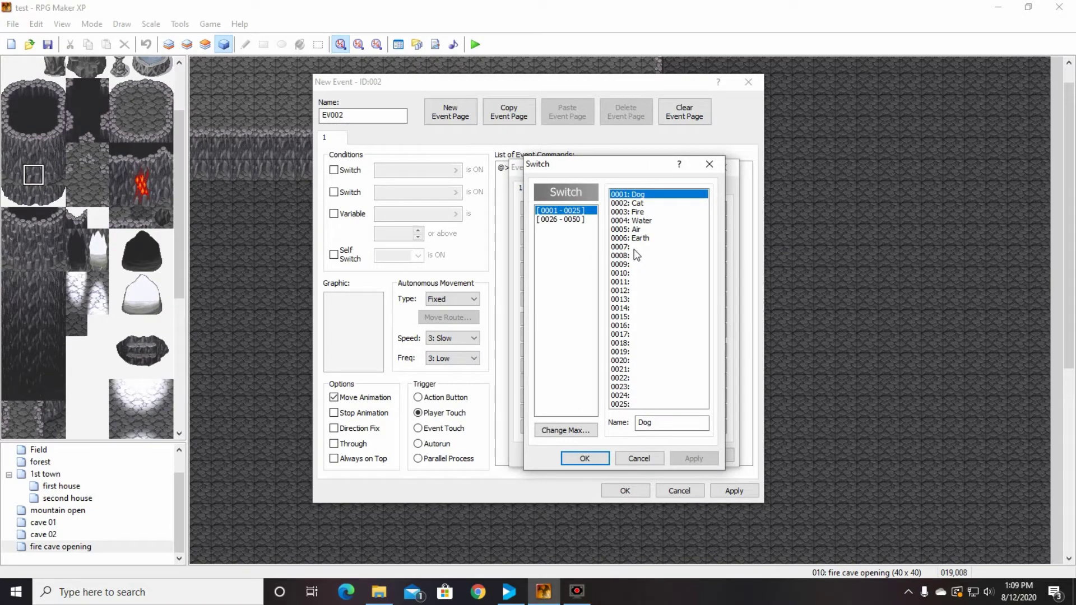
click(628, 247)
click(663, 423)
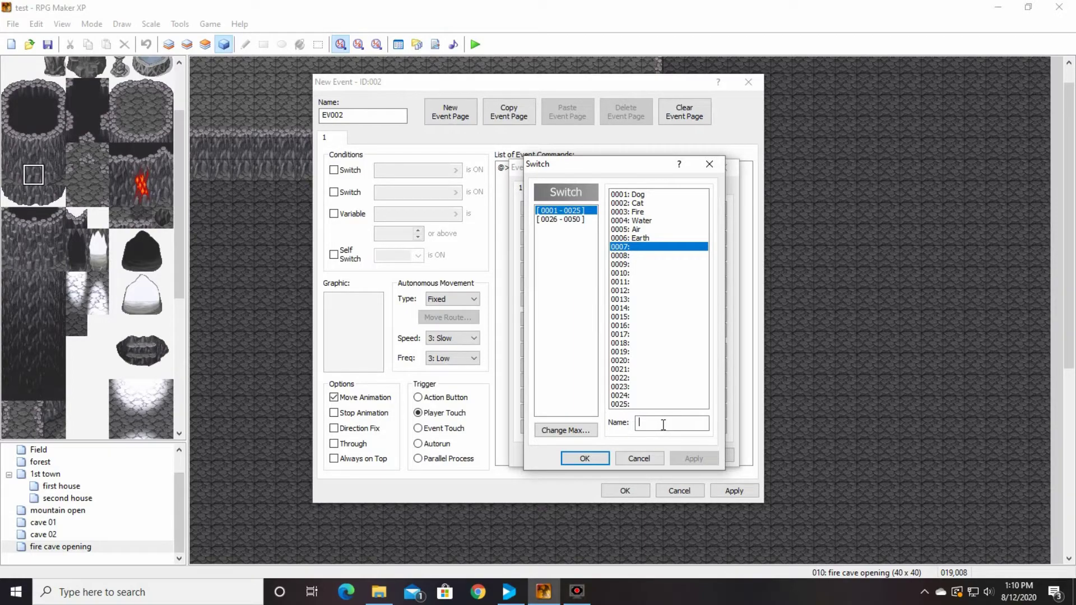
text(L)
key(BackSpace)
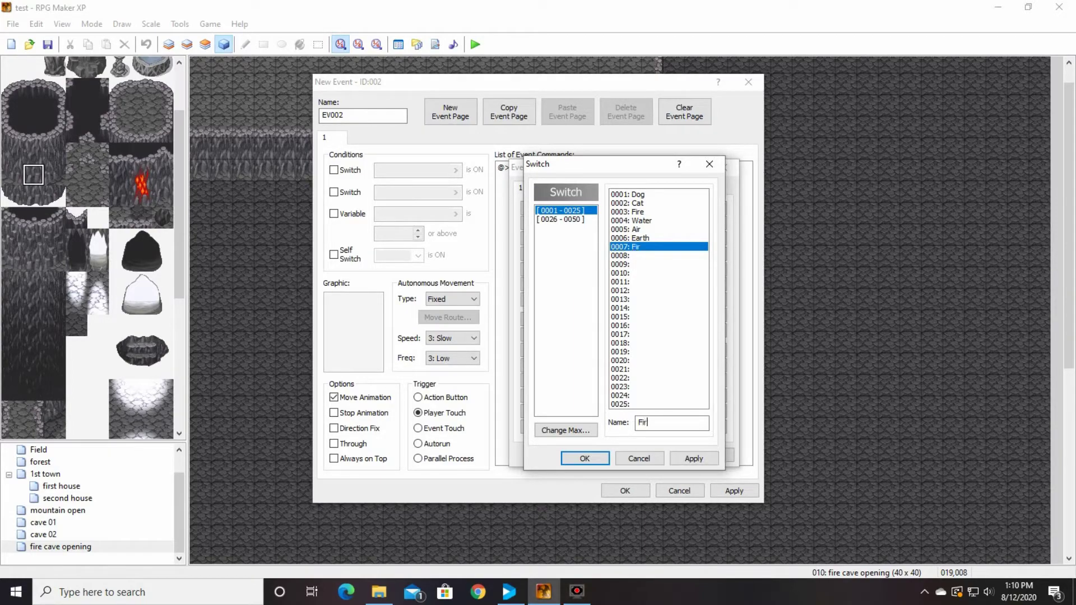
text(e Guardian)
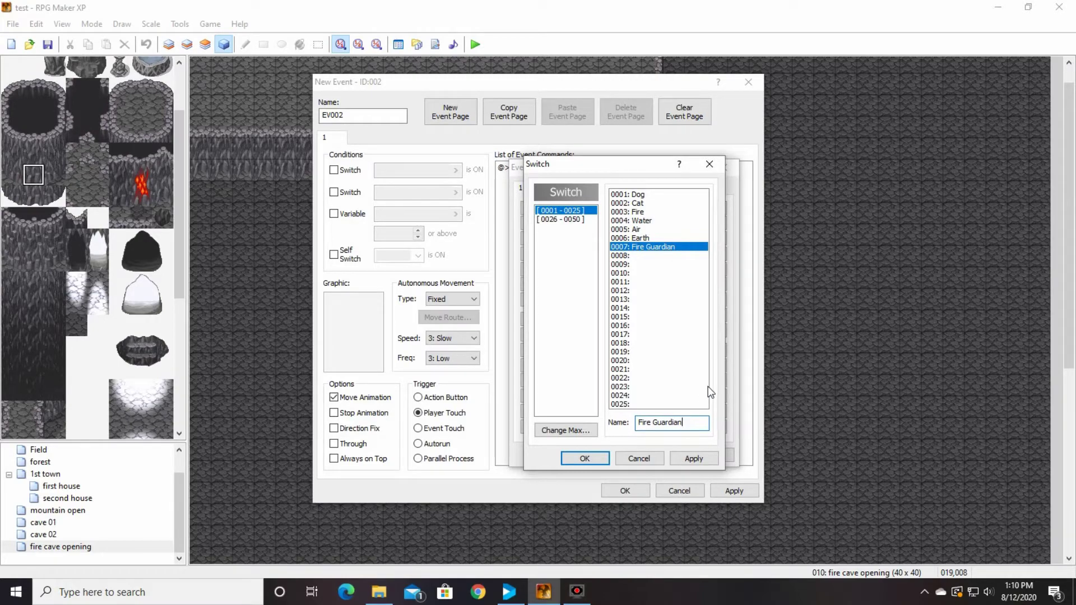
click(583, 458)
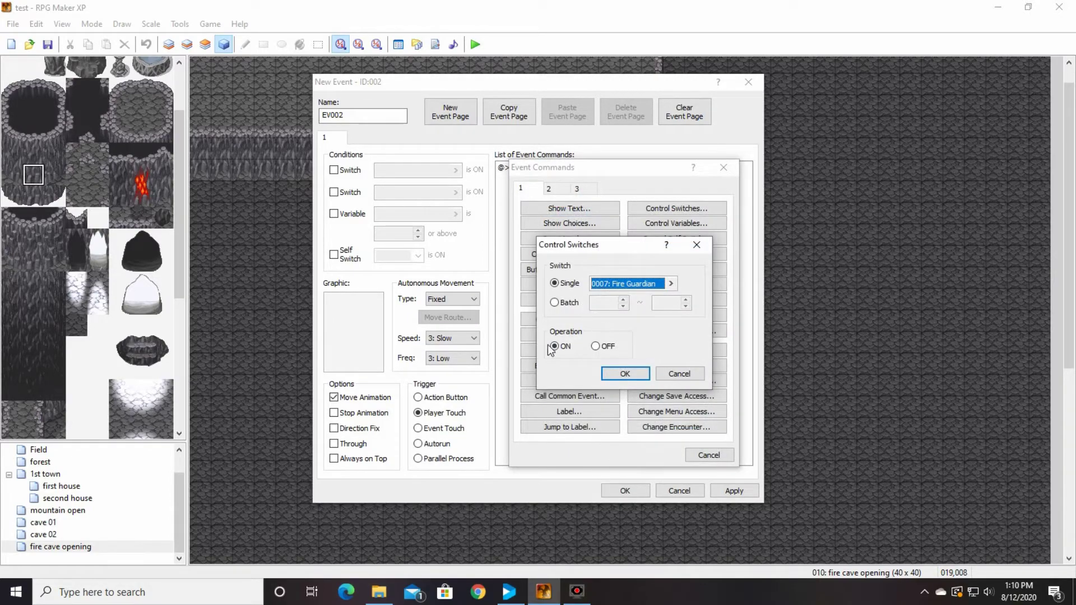
Step: Confirm the Fire Guardian ON command and add the message 'Hey! Stop right there!'
click(624, 374)
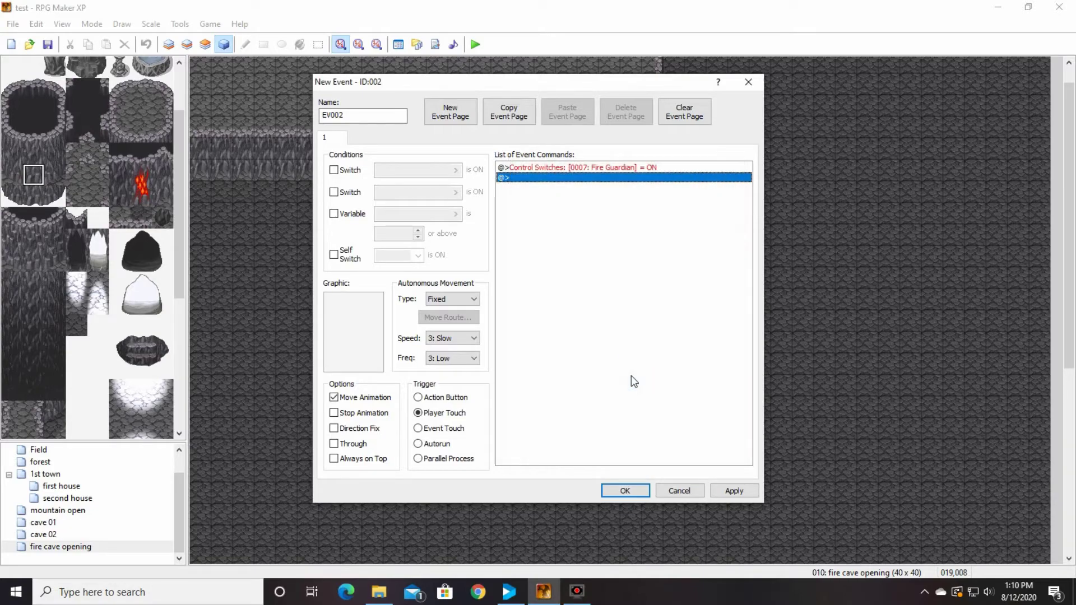
right_click(553, 177)
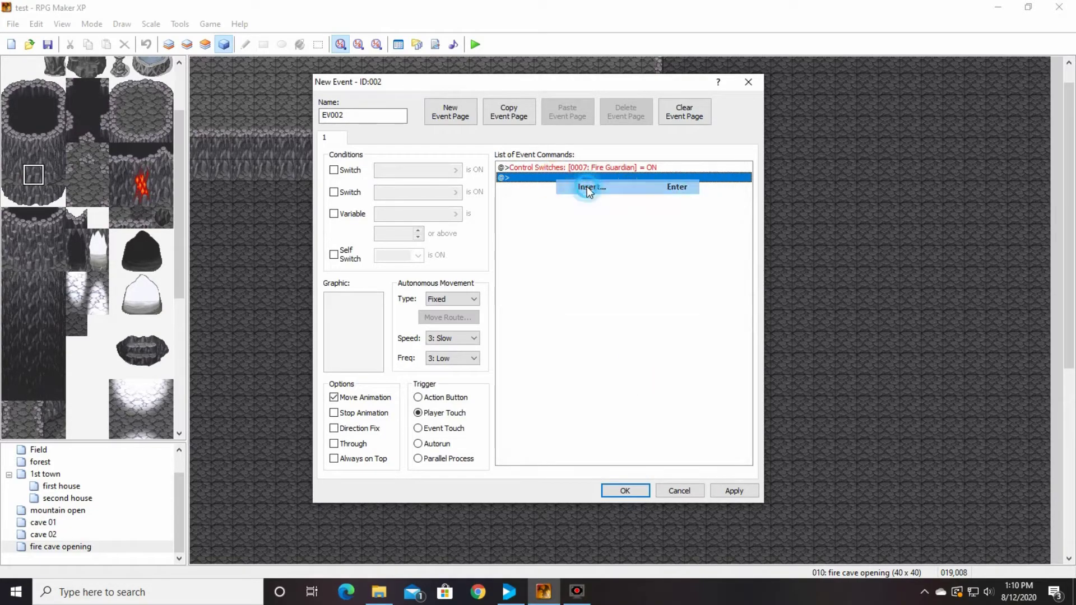
click(586, 185)
click(552, 212)
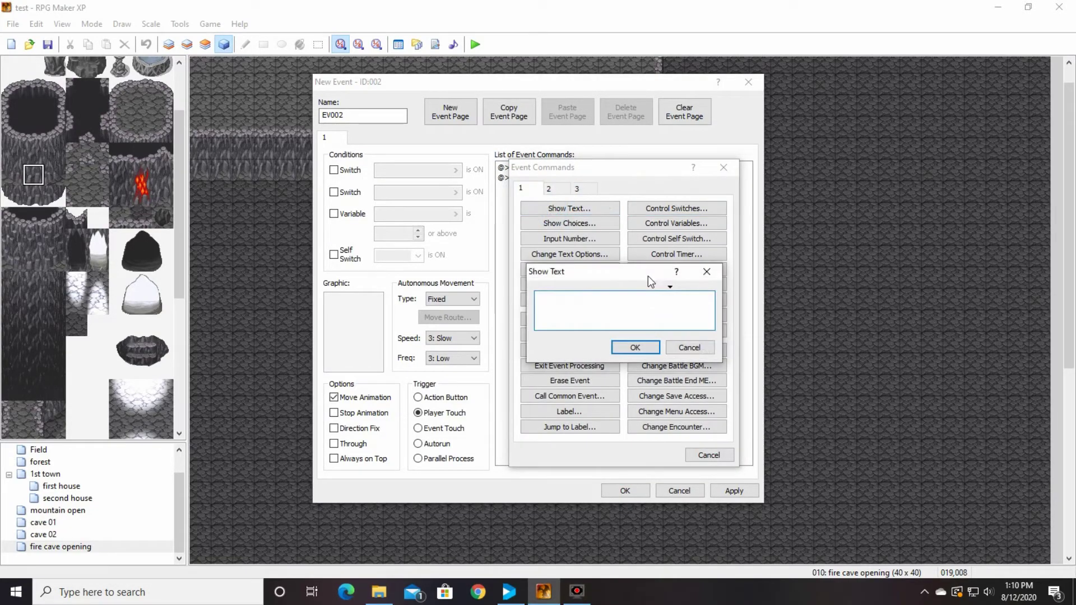
text(Hey!  Stop right there!)
click(635, 348)
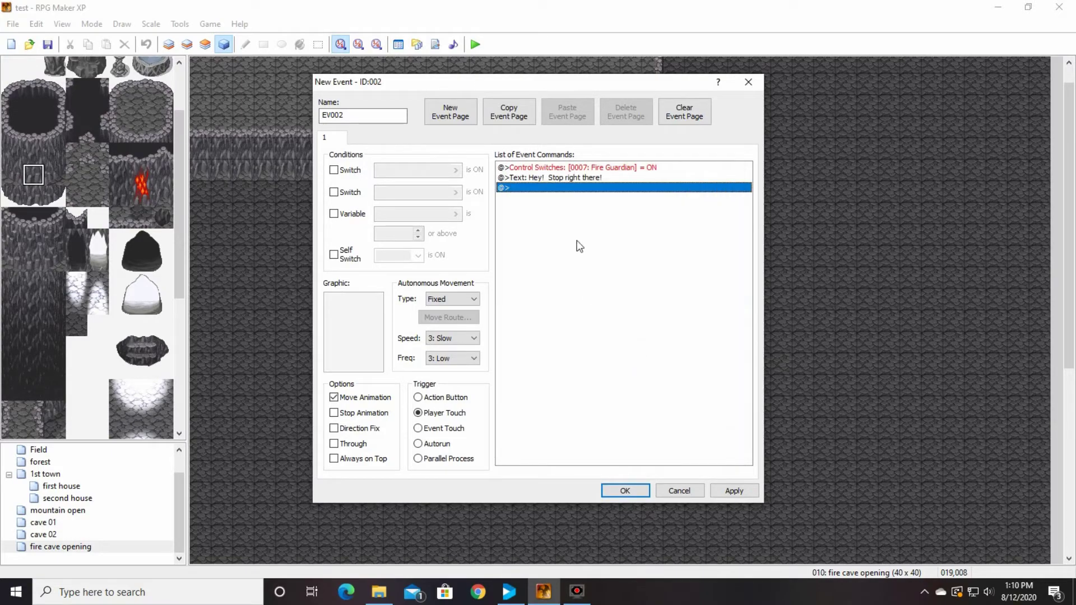
Step: Insert a Play BGM command using the 002-Battle02 track after the message
right_click(546, 198)
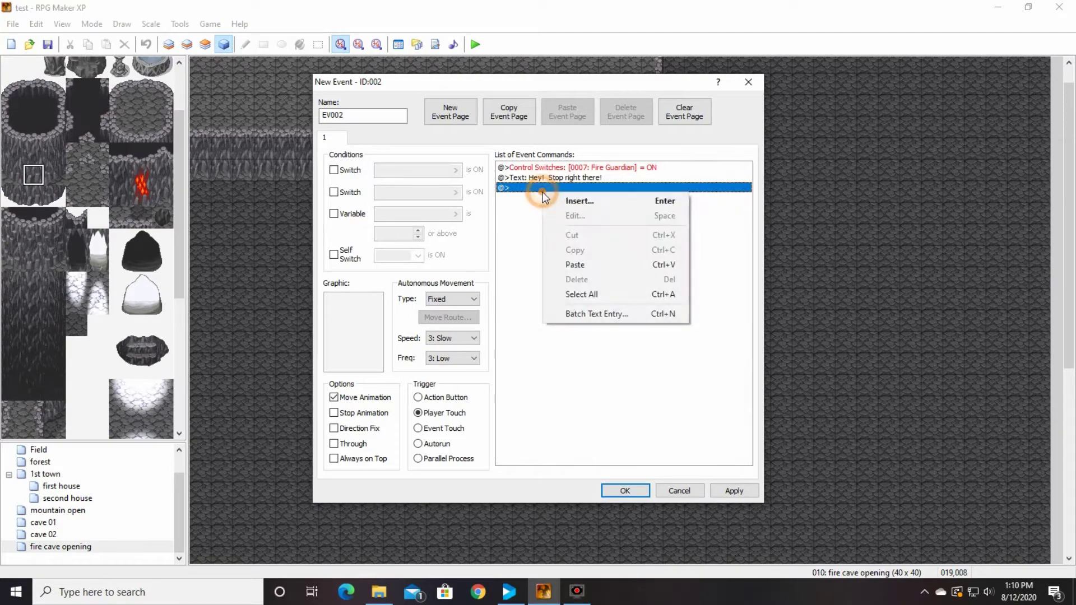
click(577, 210)
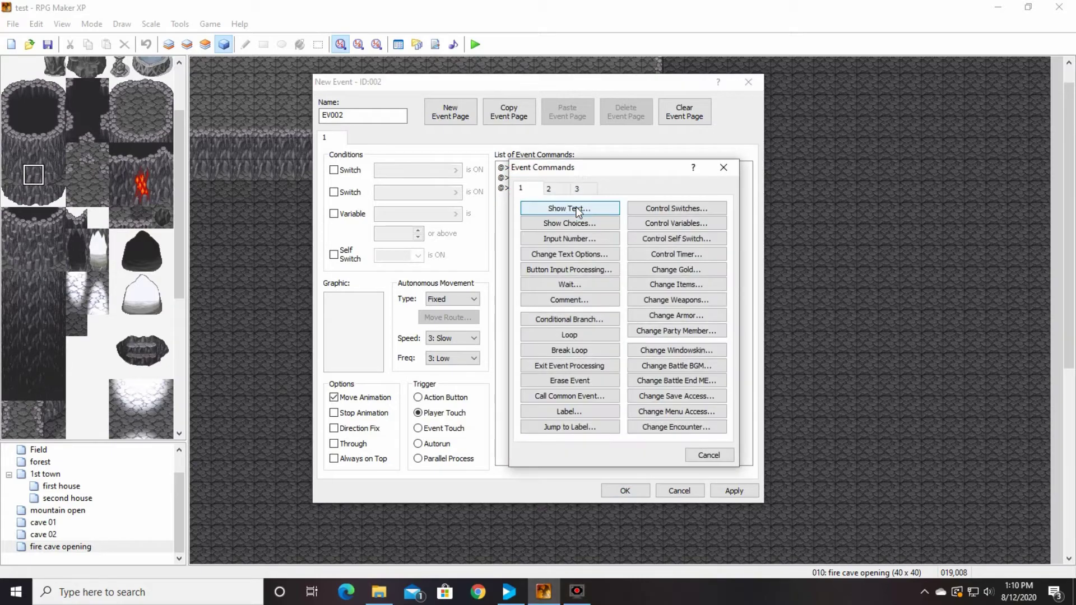
click(549, 188)
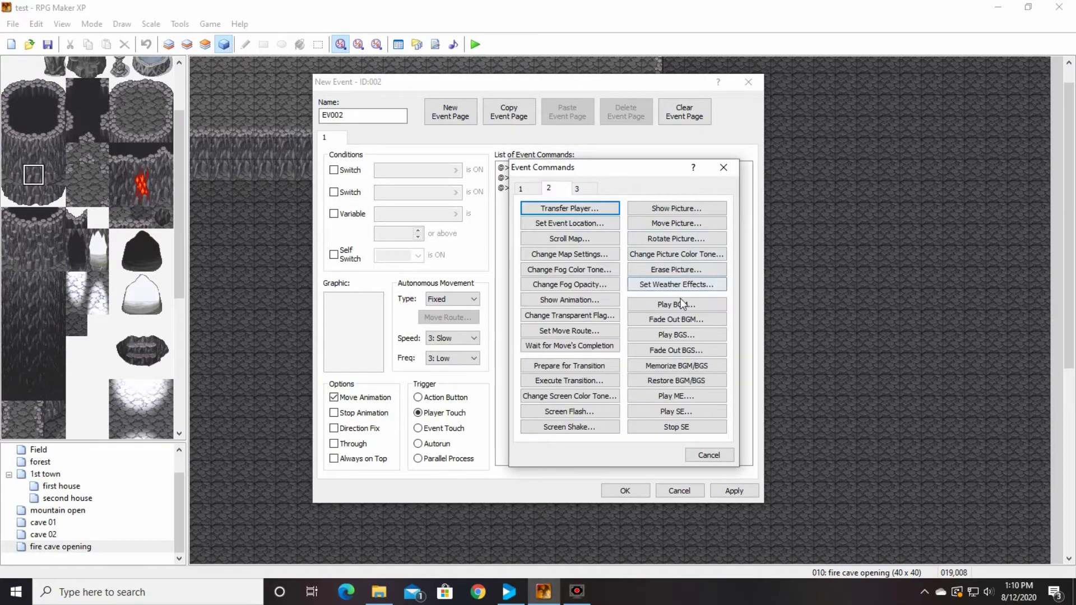
click(678, 305)
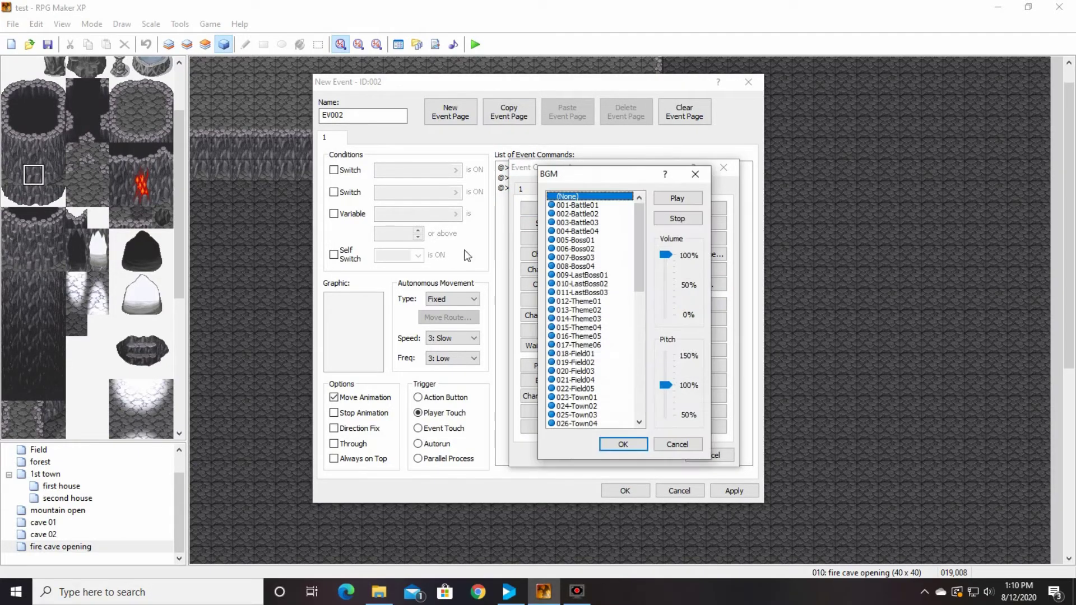
click(602, 205)
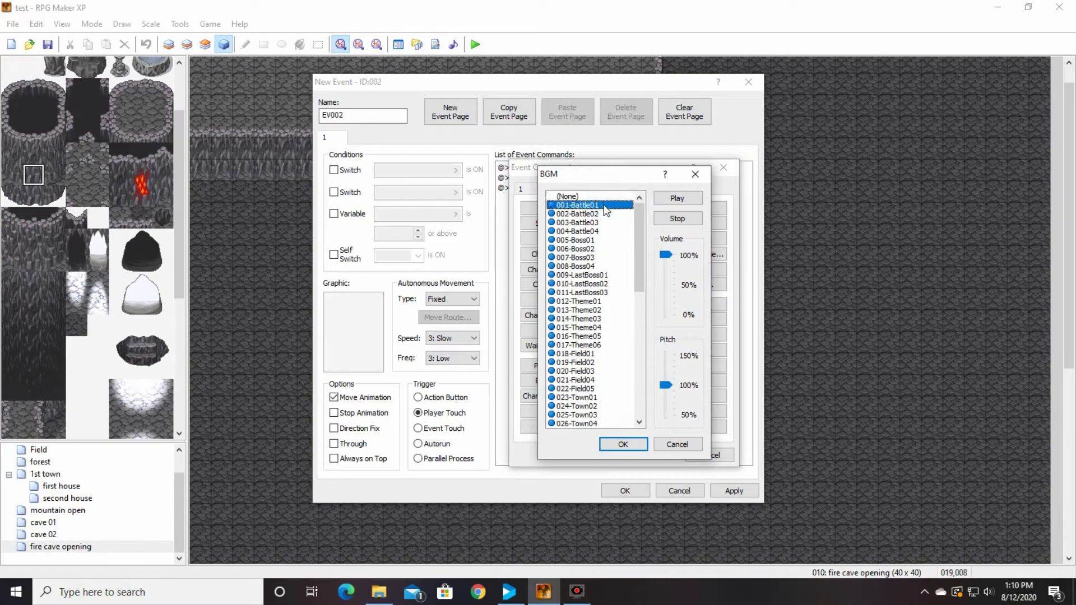
click(601, 214)
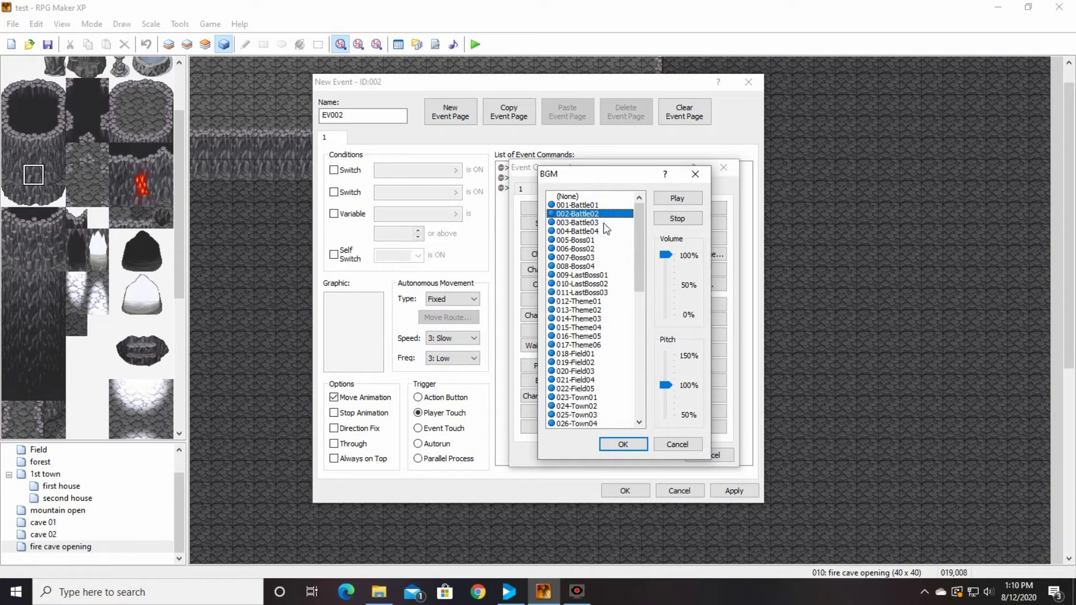
click(676, 219)
click(623, 445)
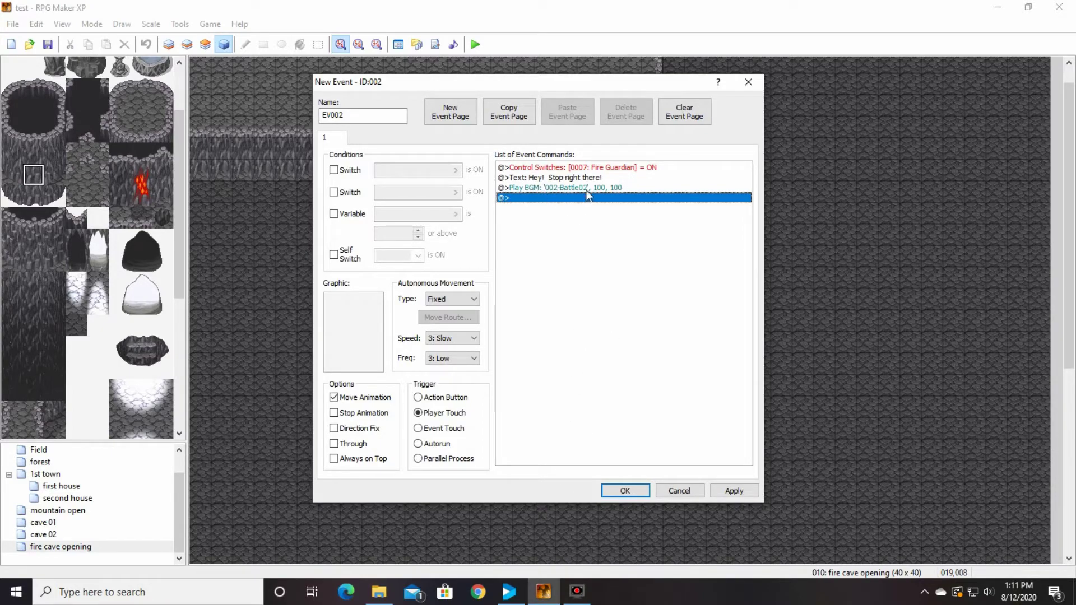
Step: Save the trigger event and paste a duplicate on tile 020,008
click(640, 490)
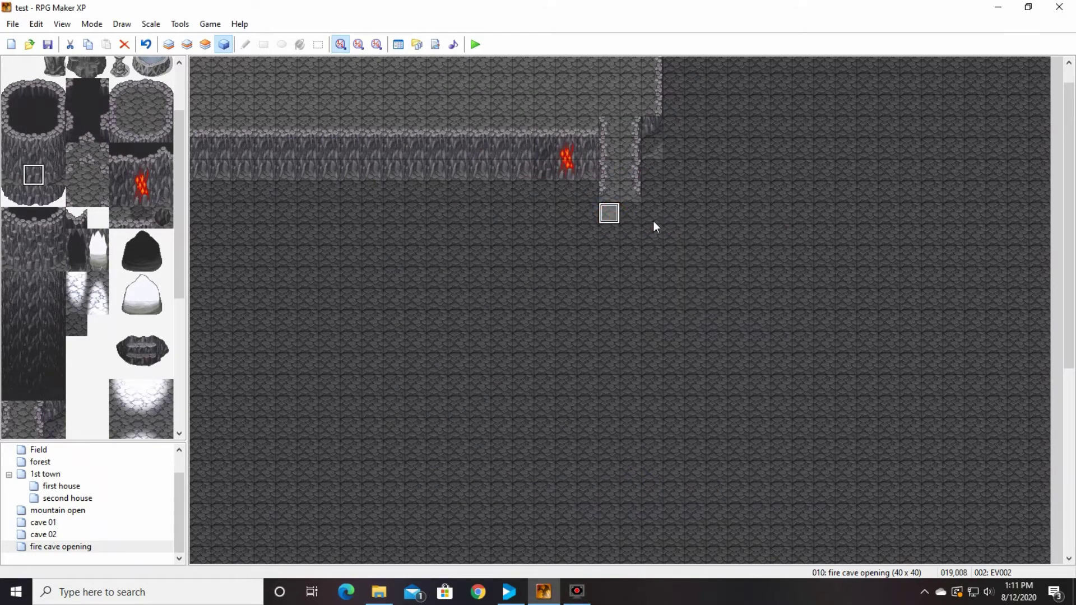
key(Right)
key(ctrl+v)
click(609, 213)
Step: Scroll down the cave and select tile 019,028 for the guardian
scroll(1058, 343, down, 3)
click(611, 549)
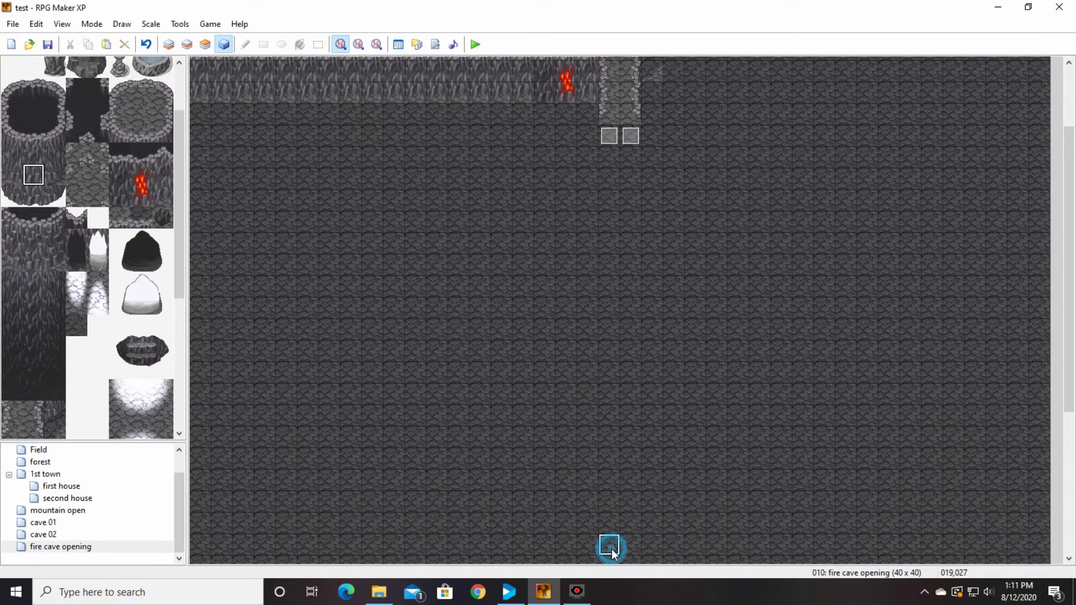
scroll(1073, 335, down, 2)
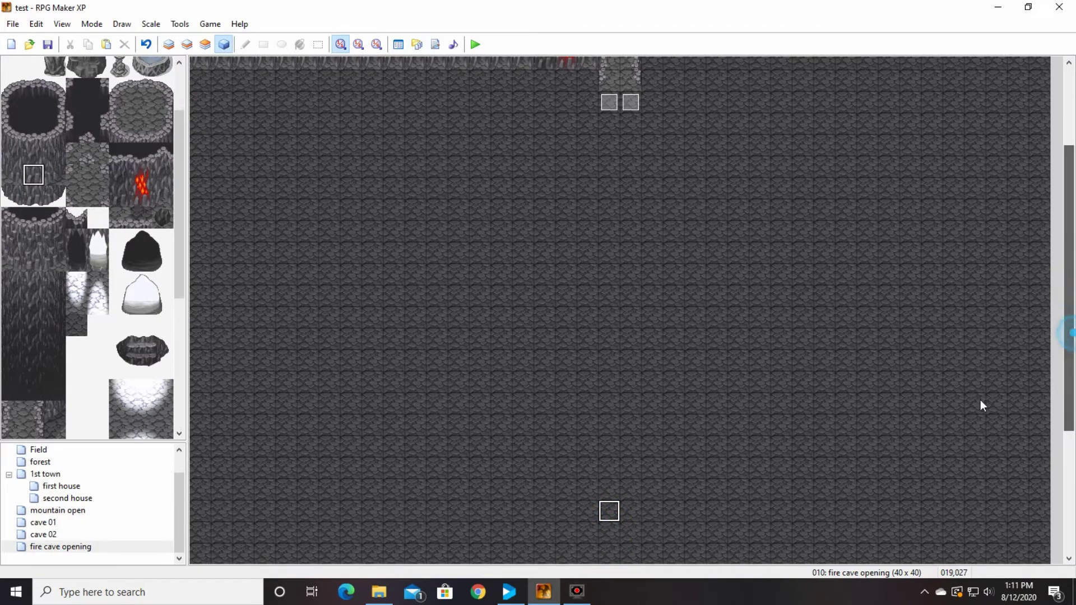
click(611, 532)
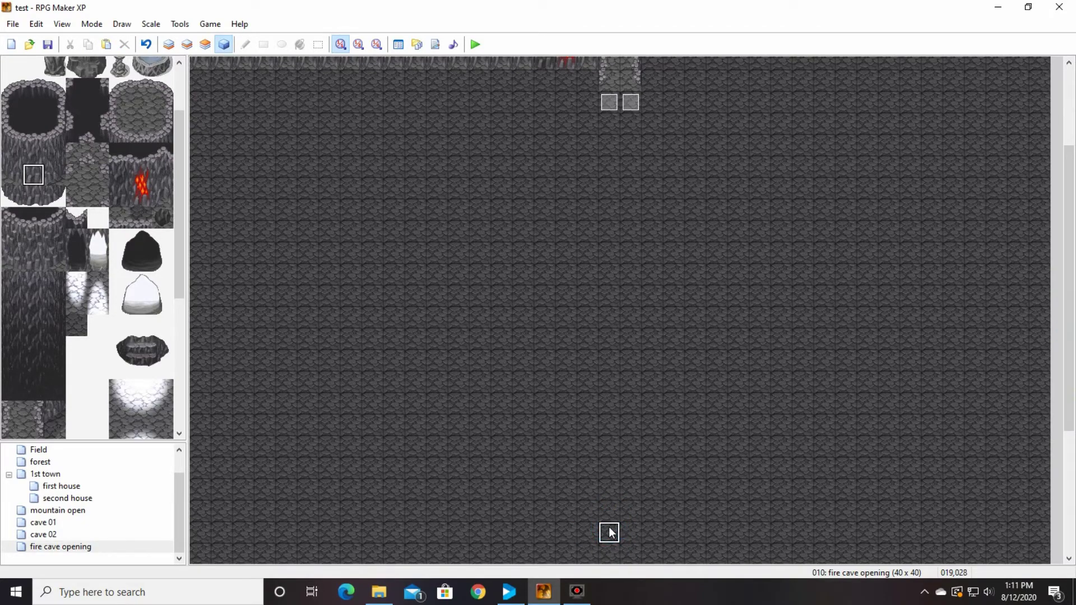
double_click(612, 532)
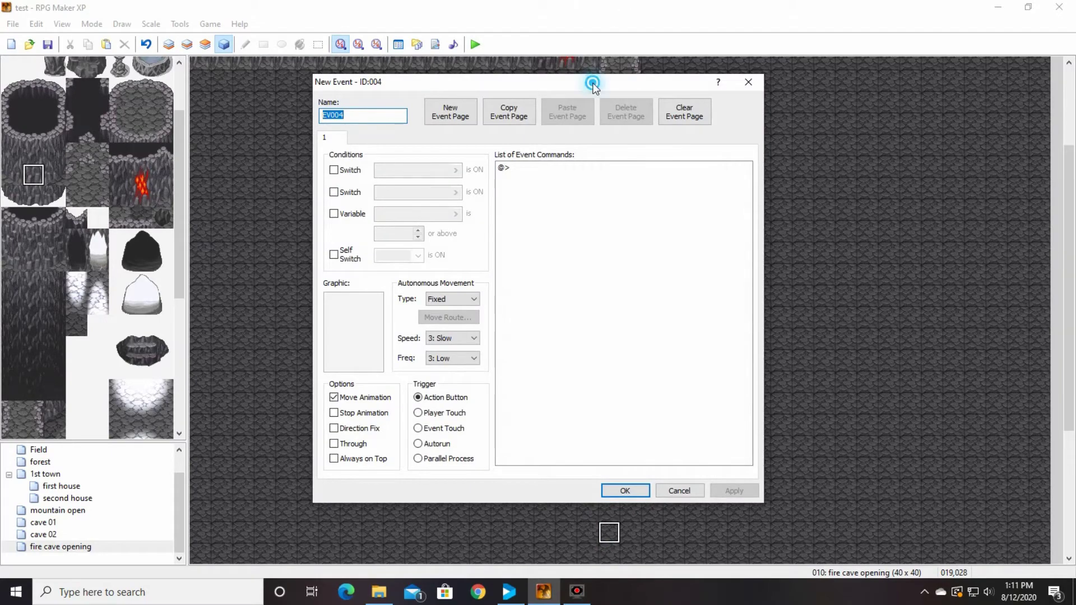
drag(593, 84, 372, 113)
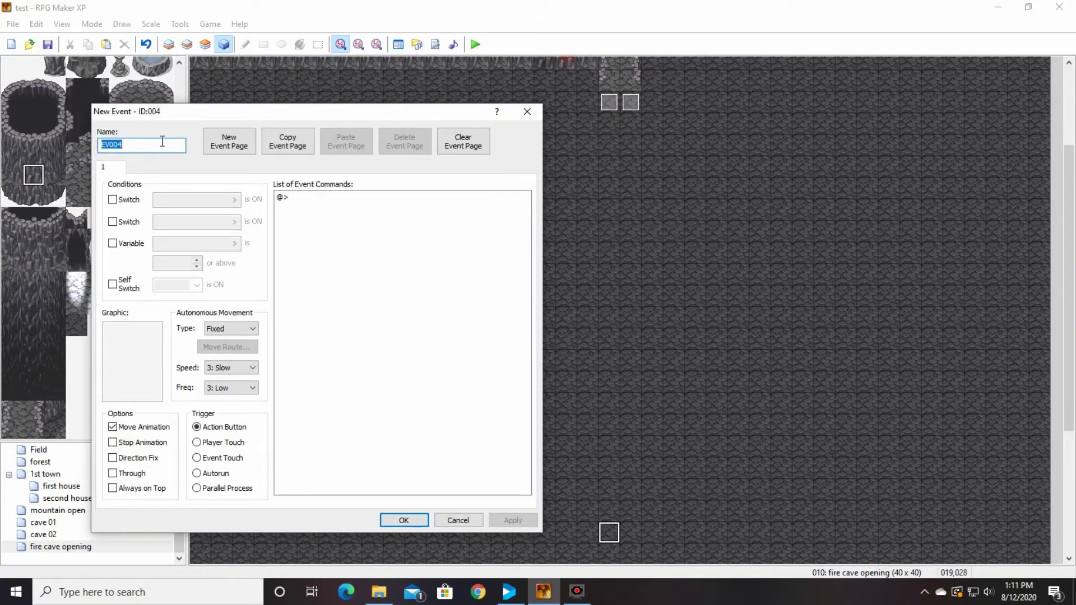
text(Earth Guardian)
double_click(136, 359)
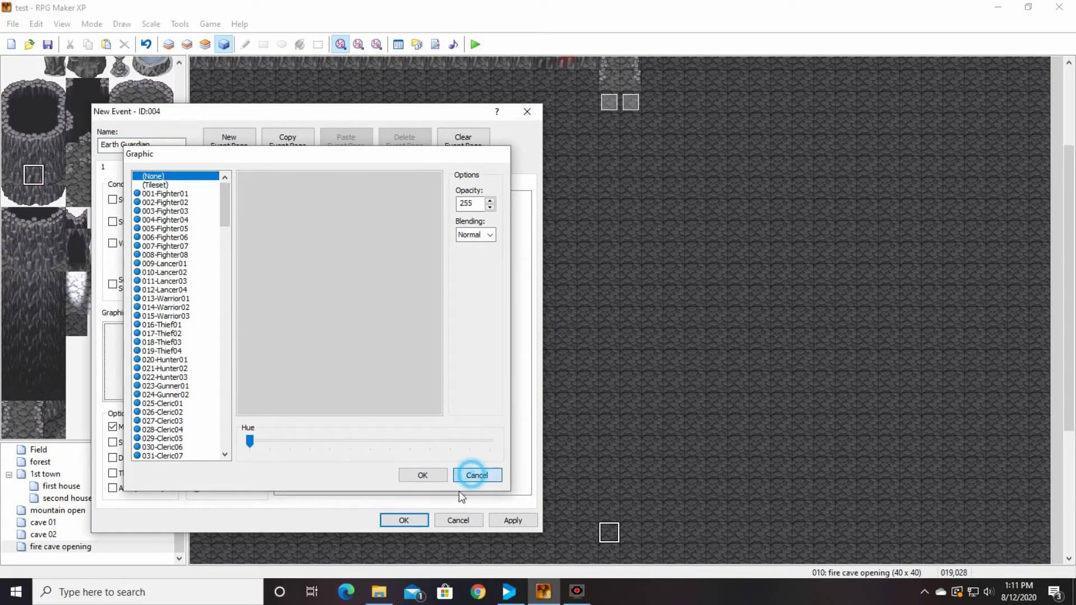
click(471, 474)
click(459, 519)
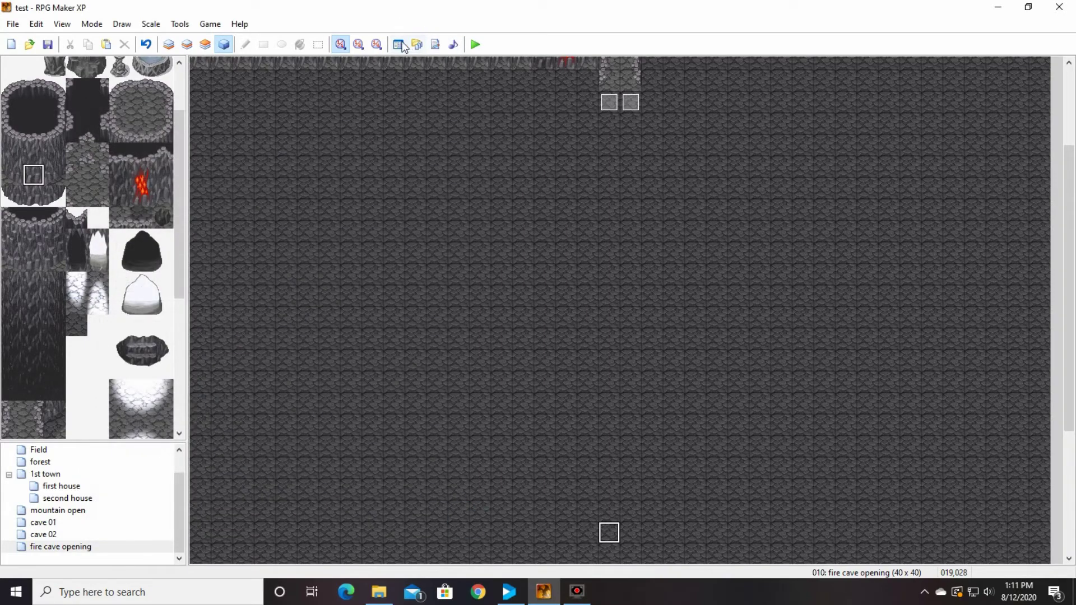
Step: Rename actor 002 in the database to 'Earth Guardian' and save
click(398, 44)
click(321, 100)
drag(405, 84, 669, 95)
click(601, 156)
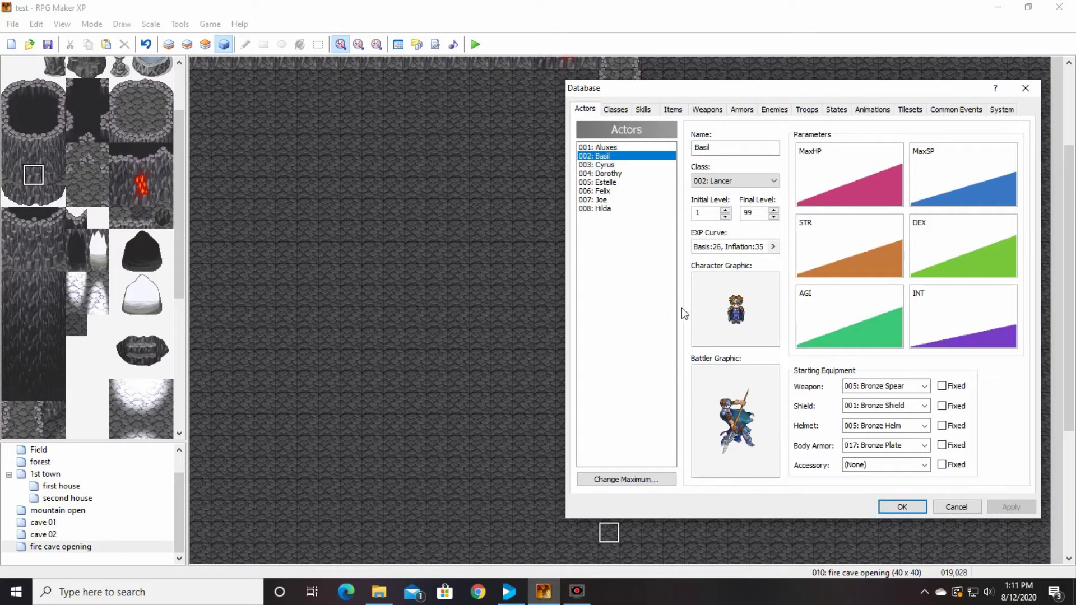
double_click(729, 147)
text(Earth Gu)
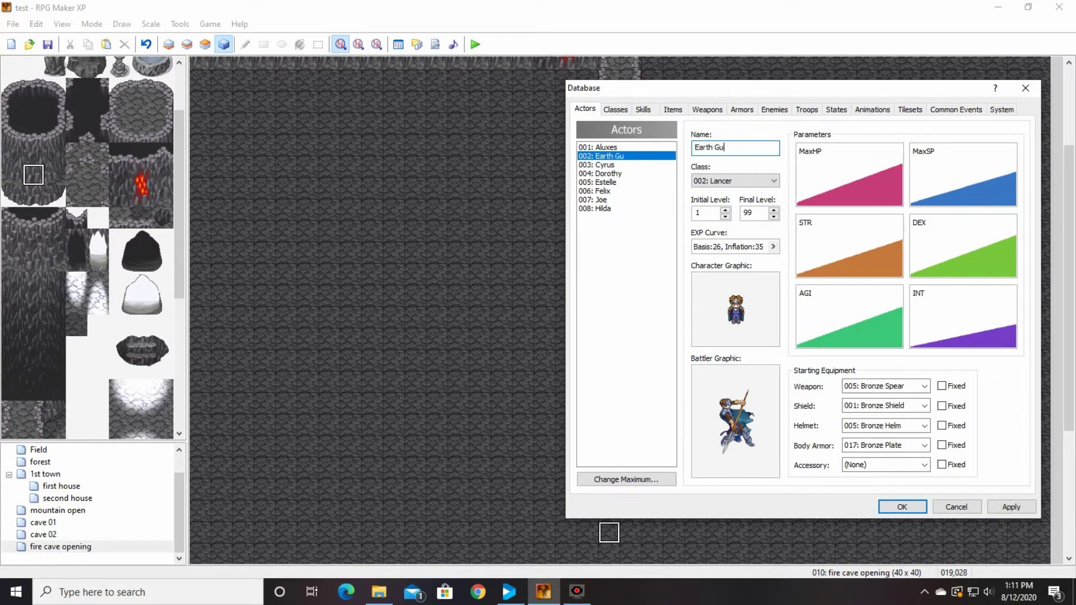
text(ardian)
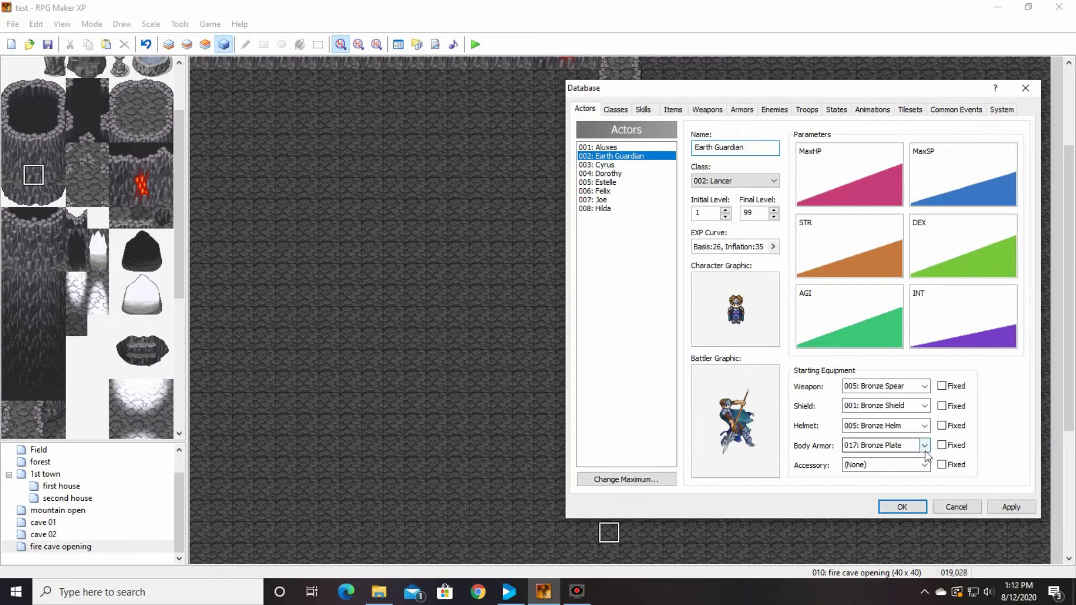
click(756, 147)
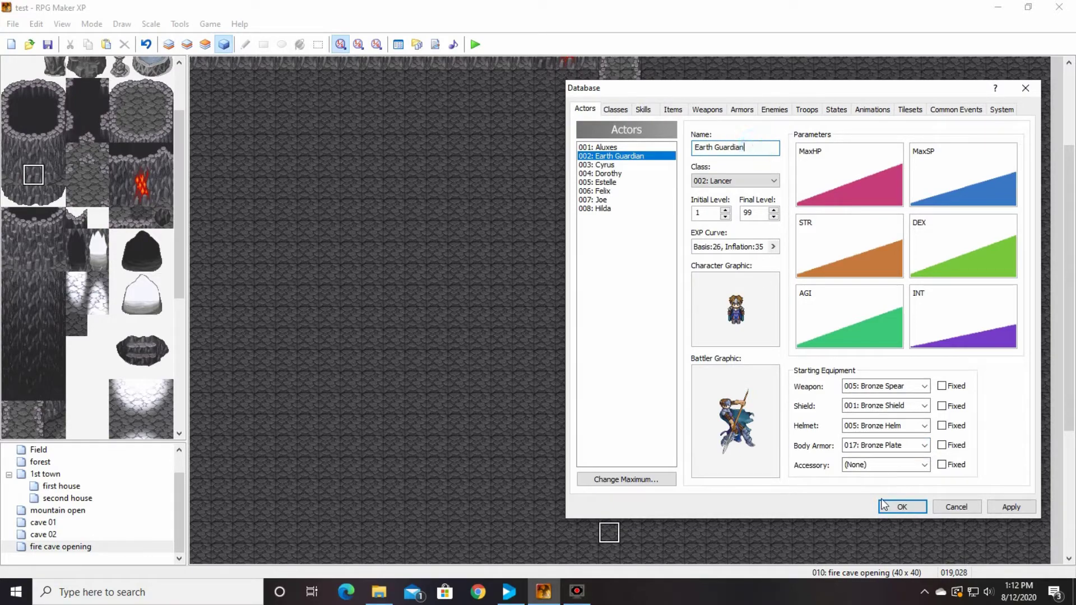
click(899, 507)
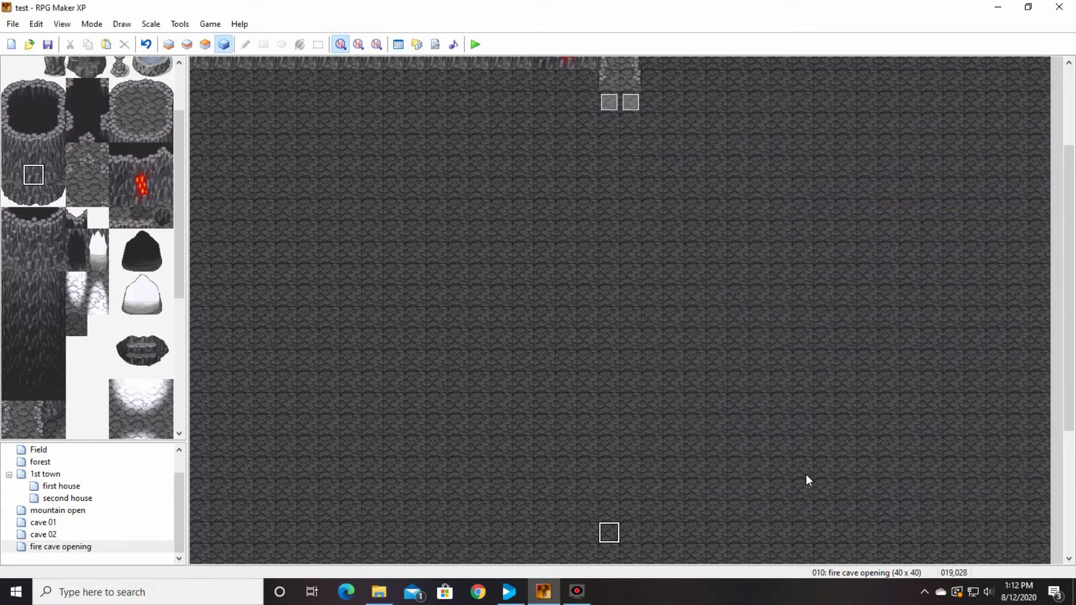
Step: Look at the sprite choices for the guardian's tile event and the actor, changing nothing
double_click(608, 533)
click(357, 323)
click(695, 441)
click(679, 491)
click(394, 46)
click(476, 295)
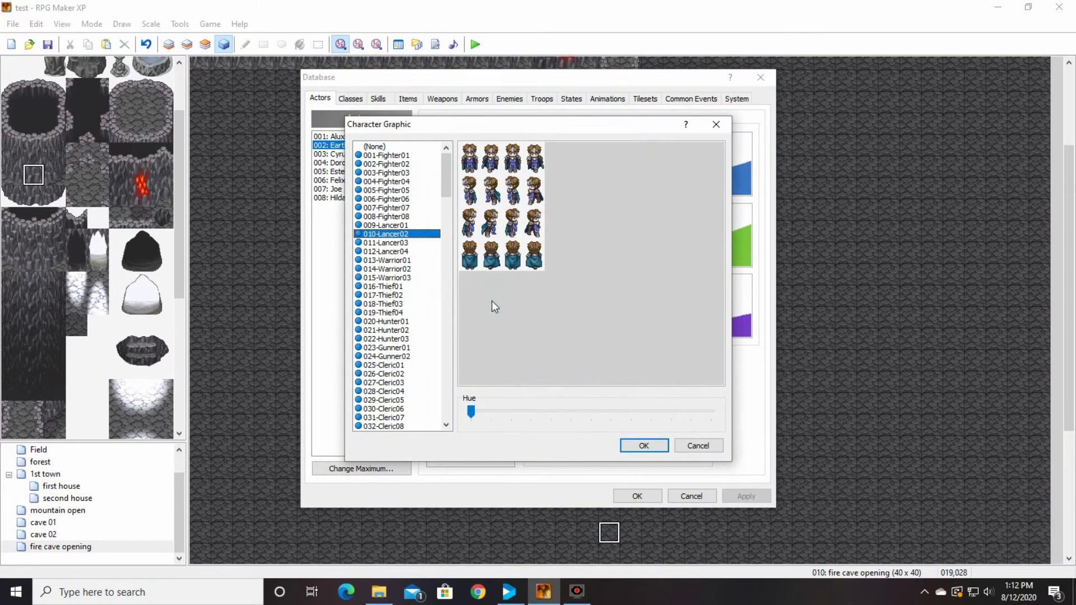
click(707, 446)
Step: Create an event on tile 019,028 using the 010-Lancer02 sprite, facing upward
click(696, 497)
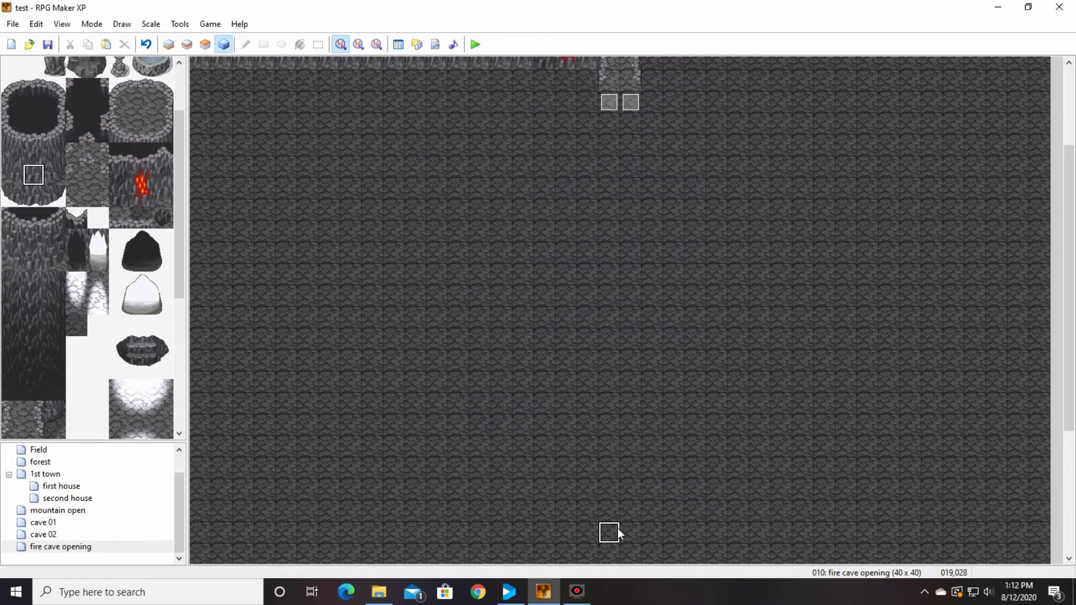
double_click(609, 532)
double_click(369, 344)
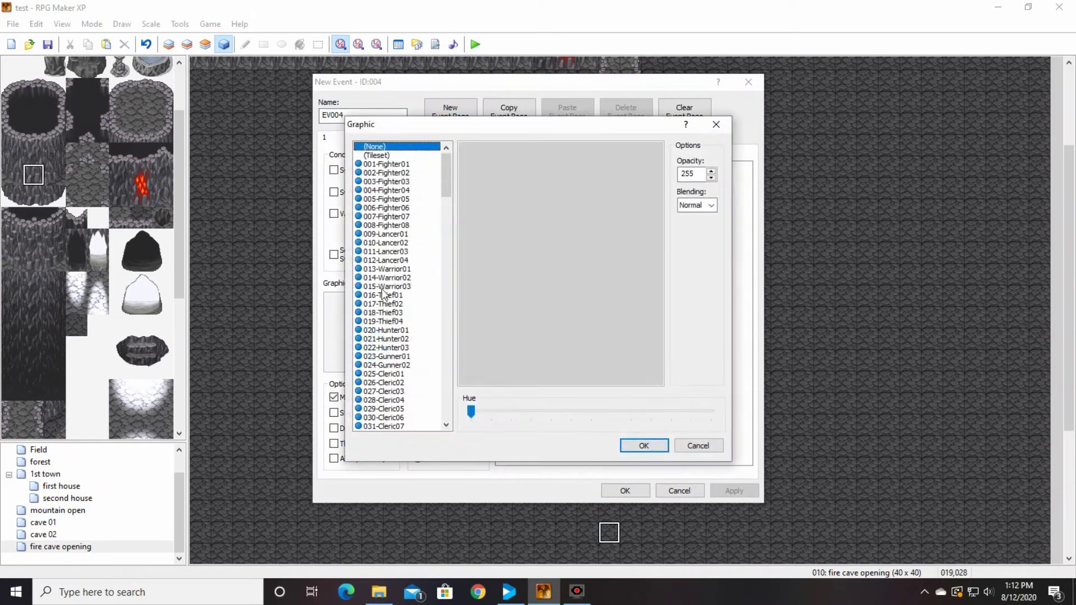
click(413, 244)
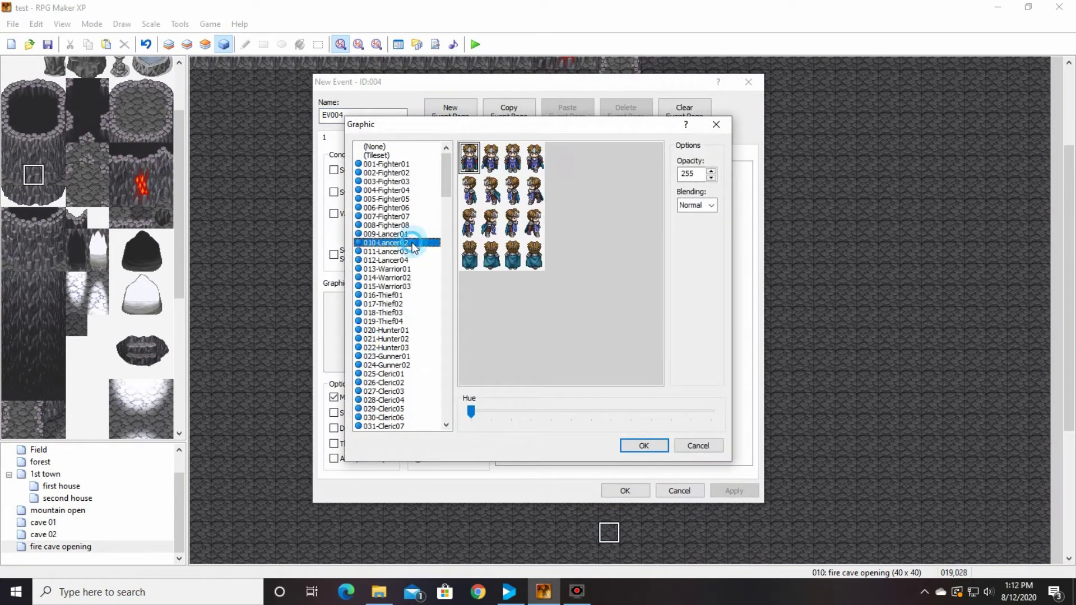
click(643, 446)
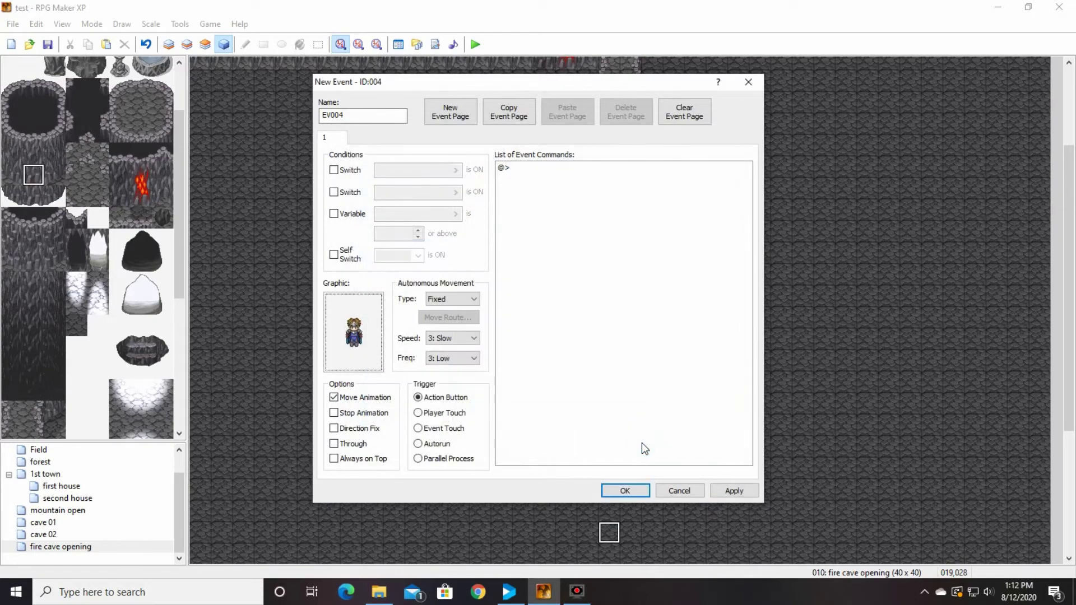
double_click(367, 356)
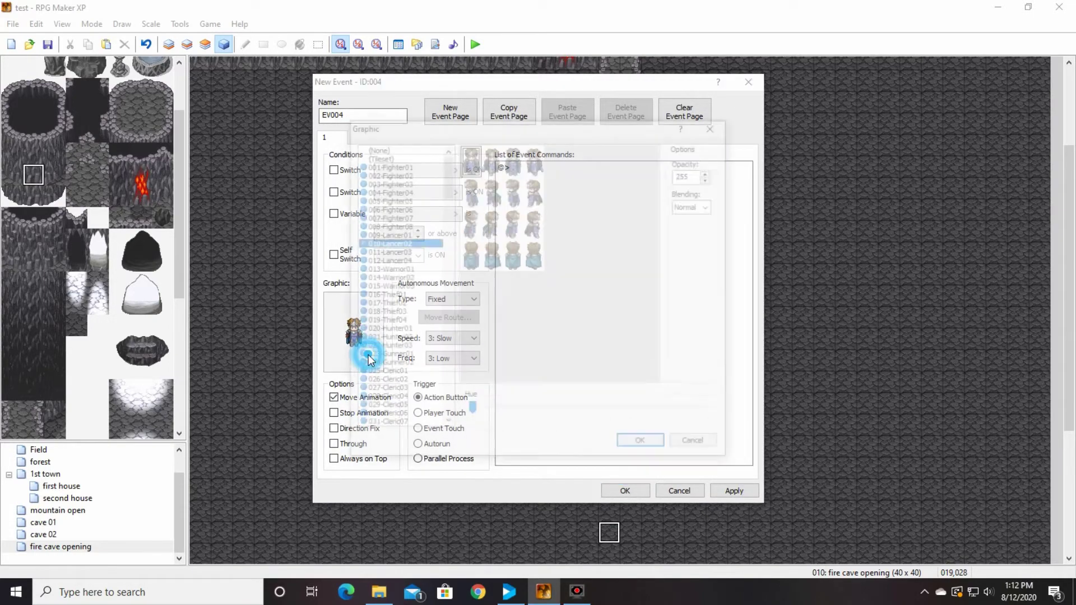
click(471, 256)
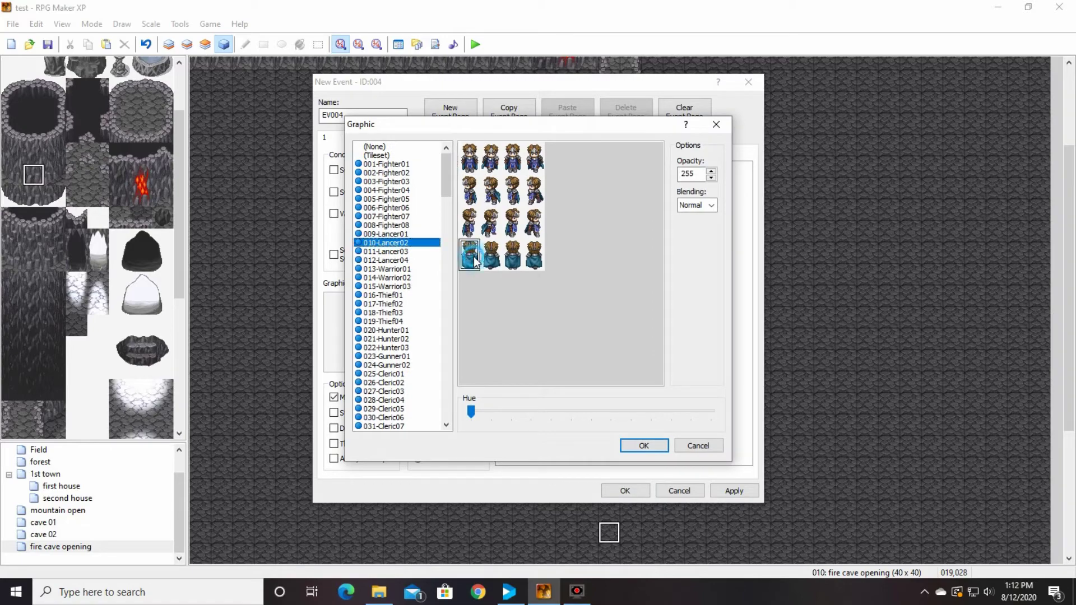
click(650, 443)
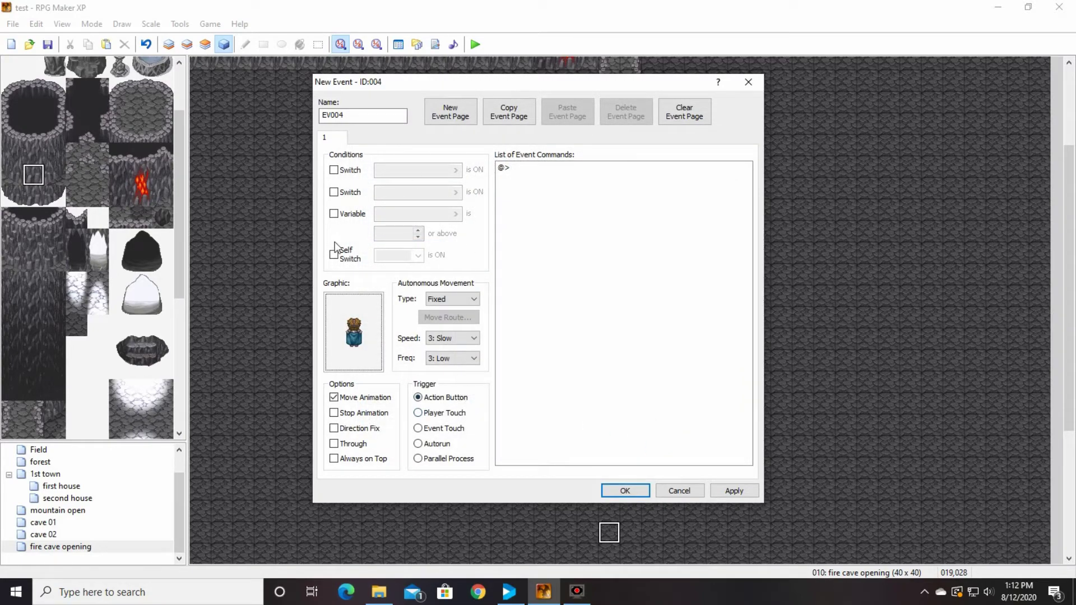
Step: Require switch 0007: Fire Guardian and set the event trigger to Autorun
click(334, 170)
click(456, 170)
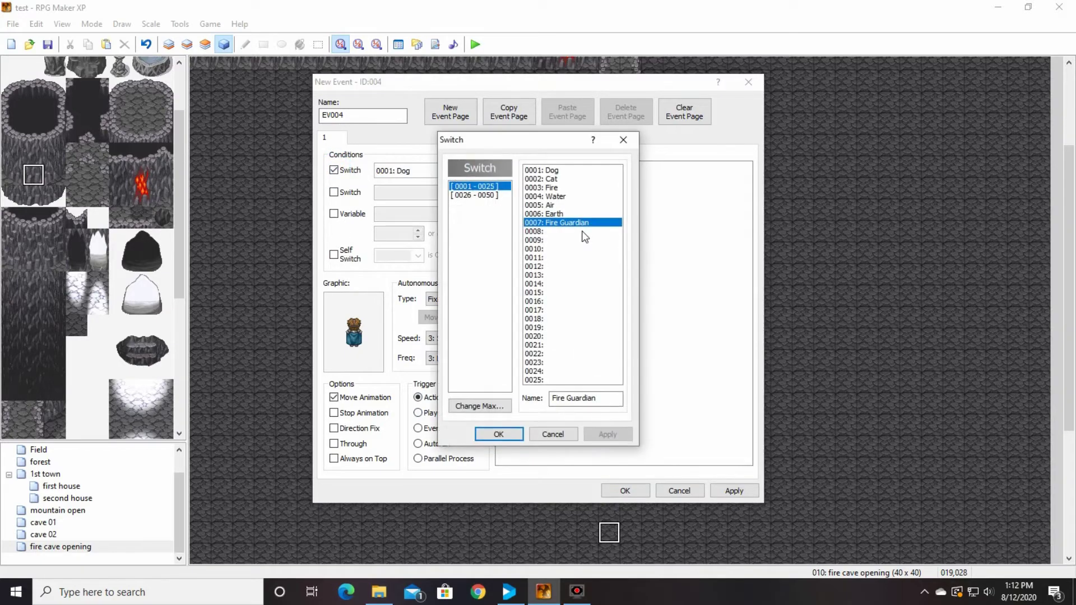
click(499, 434)
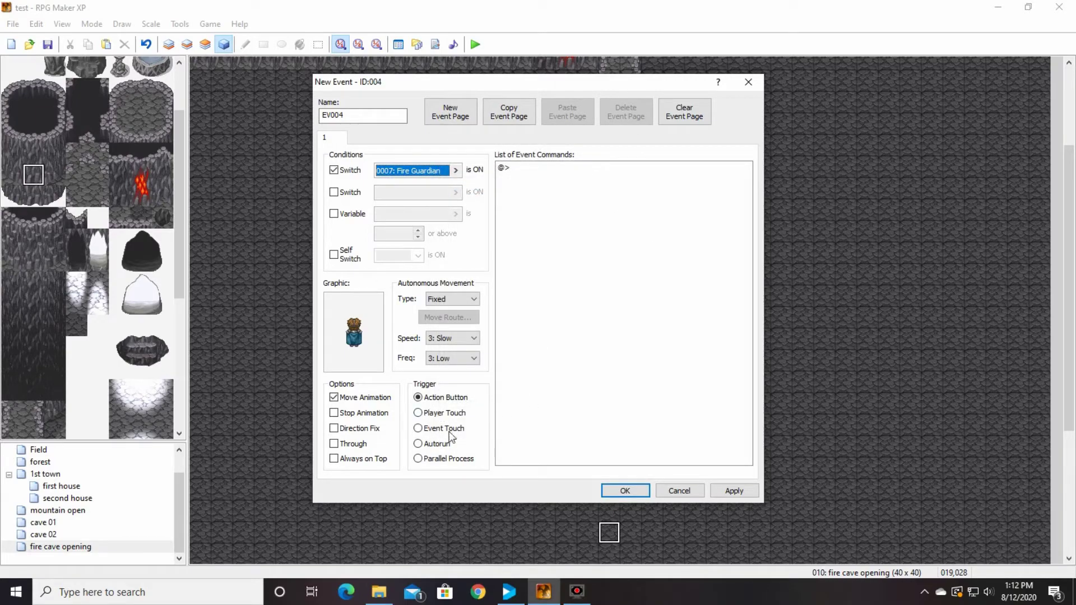
click(419, 445)
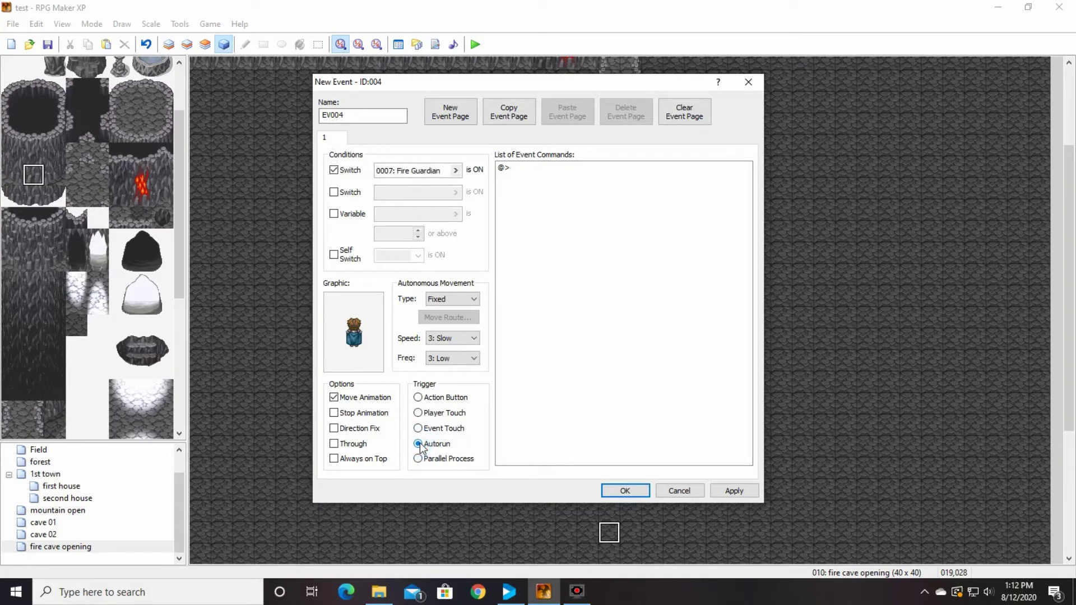
Step: Open the event command list without adding anything, and reposition the event editor
click(528, 168)
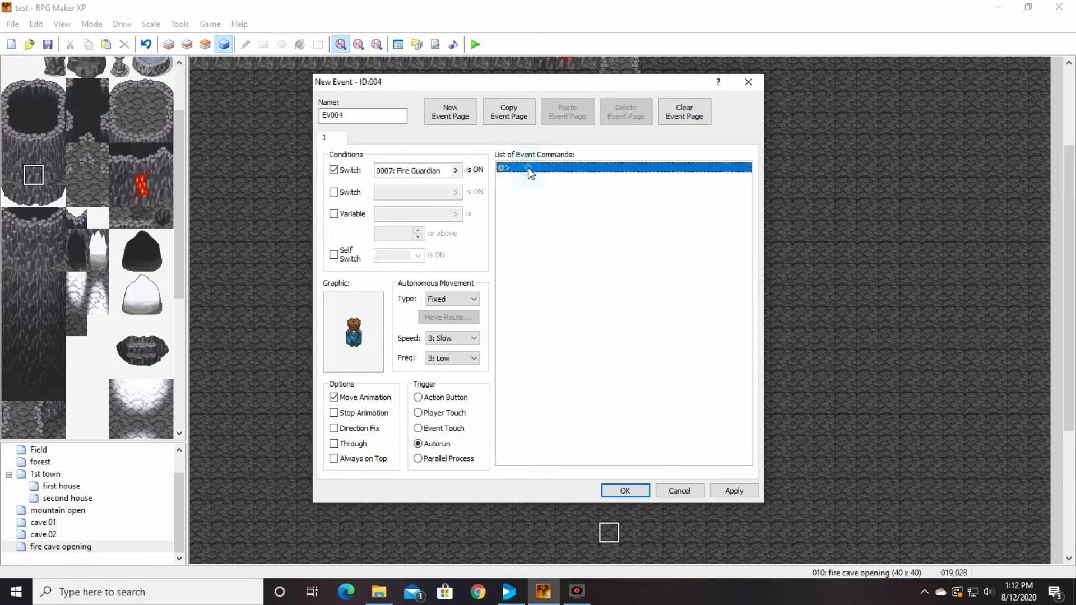
right_click(528, 168)
click(564, 179)
click(707, 451)
drag(393, 83, 582, 83)
drag(867, 88, 1075, 96)
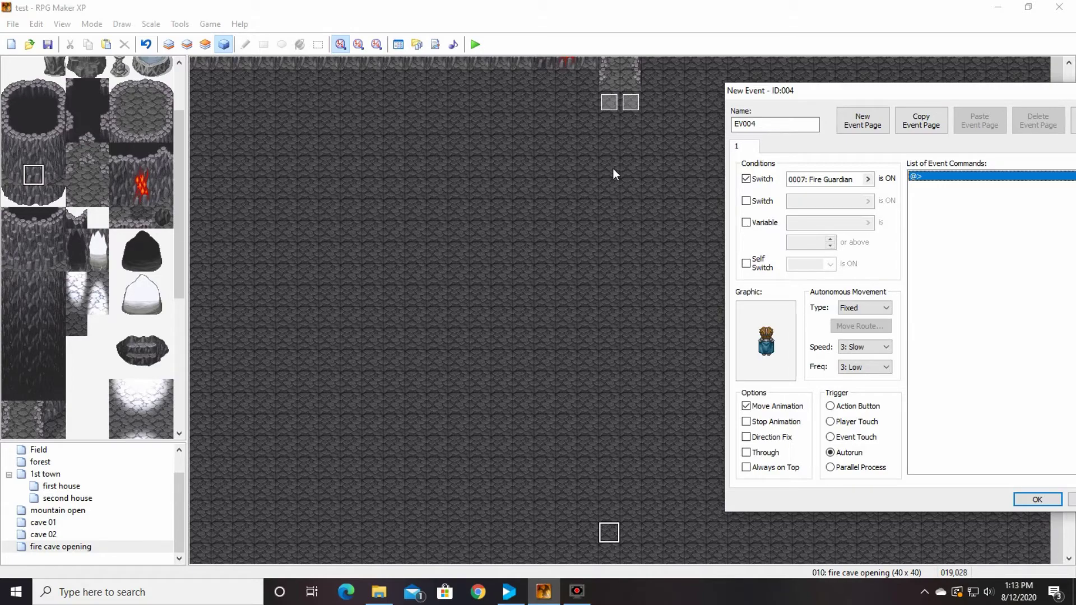
drag(962, 98, 544, 100)
Step: Insert a Set Move Route command targeting This event
click(573, 178)
double_click(573, 178)
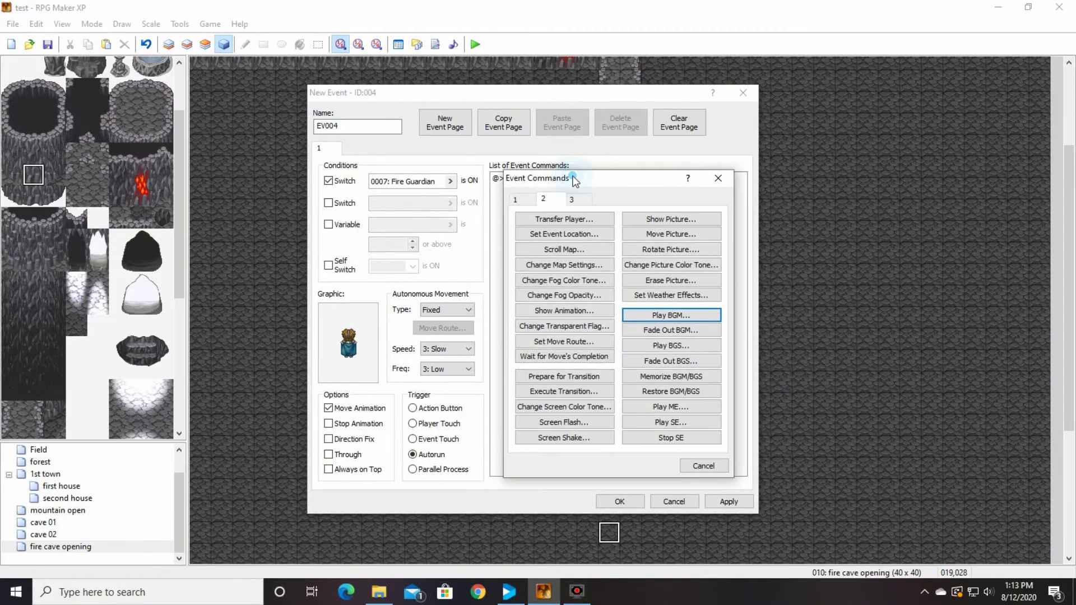
click(566, 343)
click(514, 214)
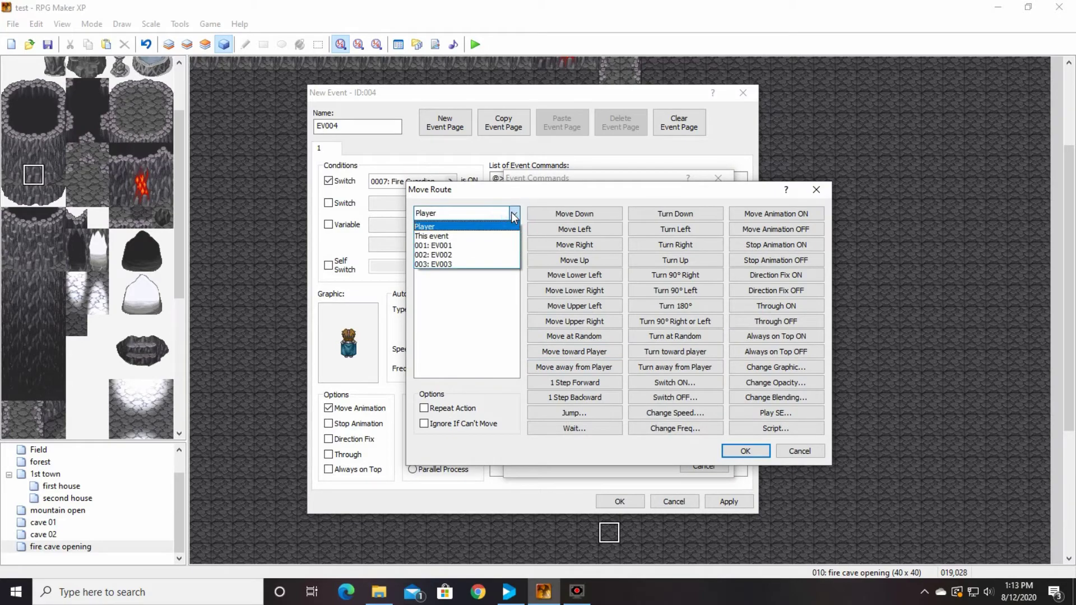
click(459, 236)
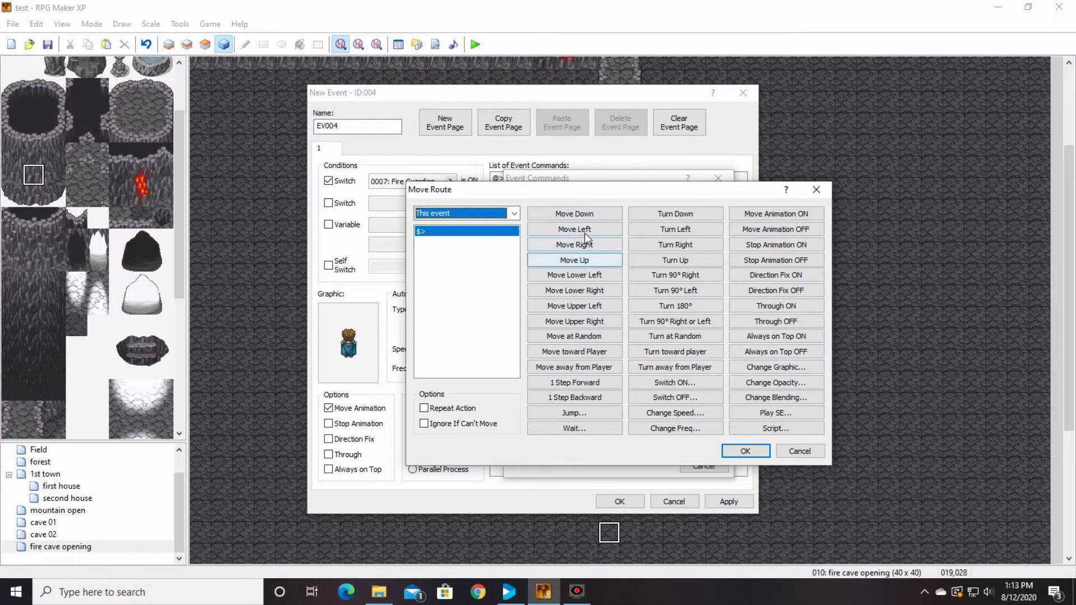
Step: Fill the route with a long series of Move Up steps and confirm it
click(572, 261)
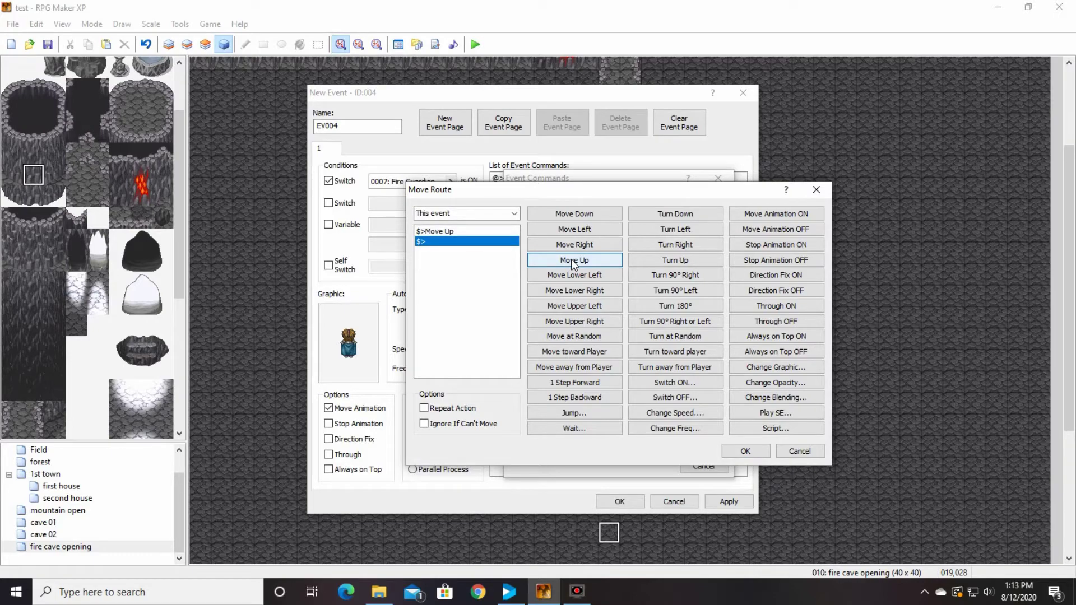
click(573, 262)
click(573, 261)
click(573, 262)
click(573, 262)
click(572, 262)
click(573, 262)
click(572, 262)
click(572, 262)
click(572, 262)
click(572, 261)
click(573, 261)
click(573, 261)
click(572, 262)
click(573, 261)
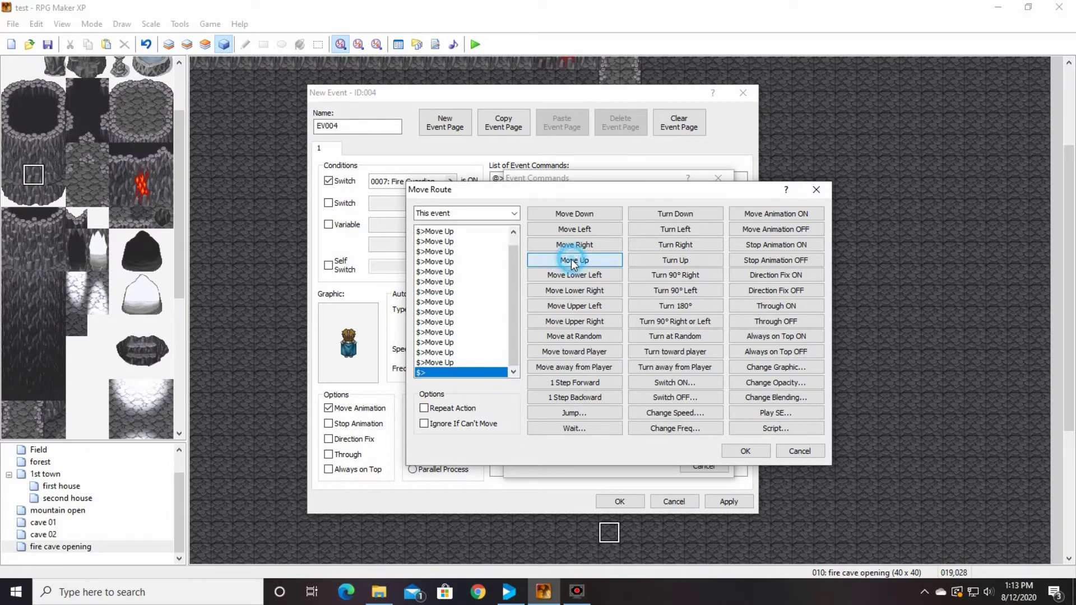
click(573, 262)
click(573, 262)
click(573, 262)
click(570, 258)
click(746, 452)
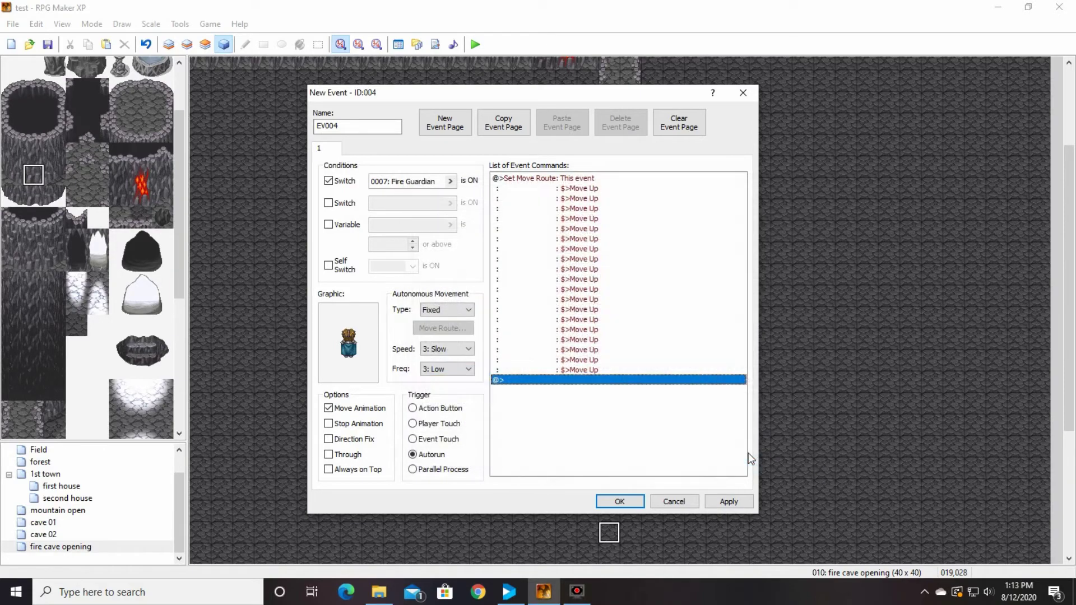
right_click(555, 380)
click(606, 392)
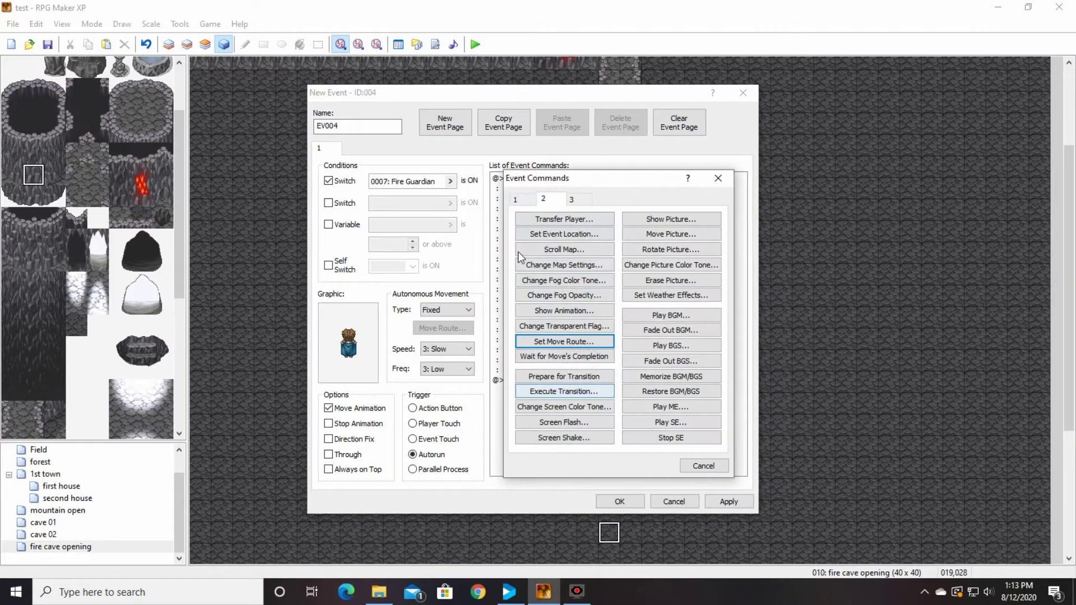
Step: Add Wait for Move's Completion and the message 'I am the guardian of these mountains'
click(561, 357)
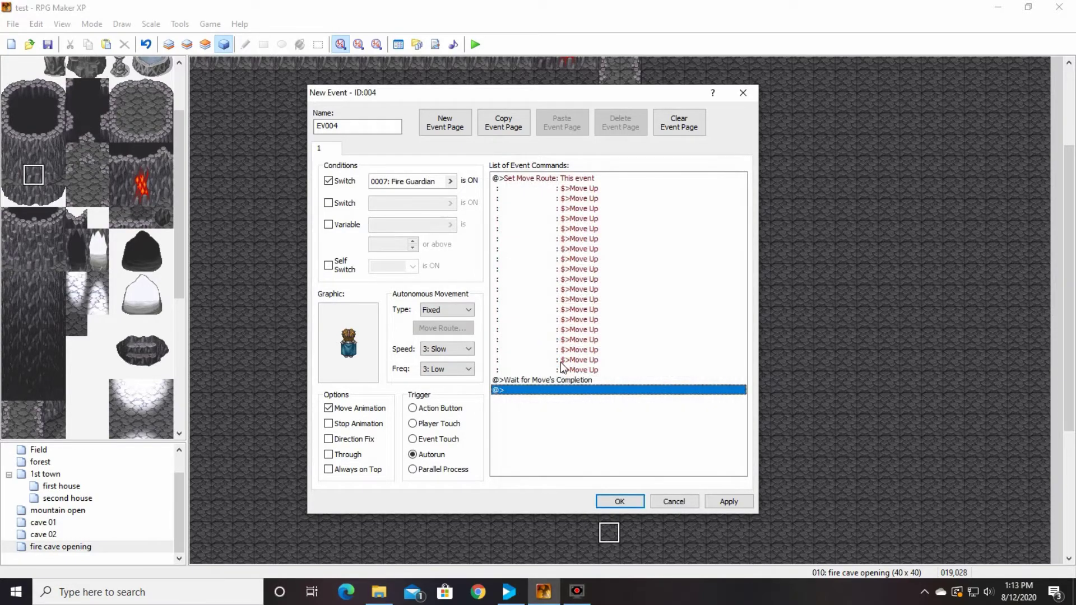
right_click(540, 395)
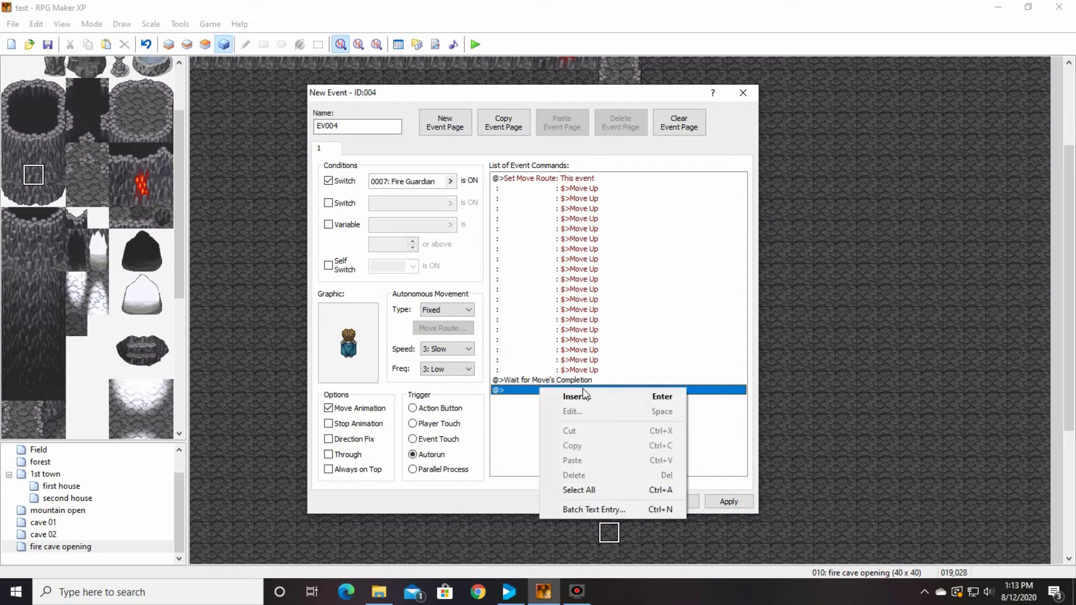
click(562, 394)
click(515, 199)
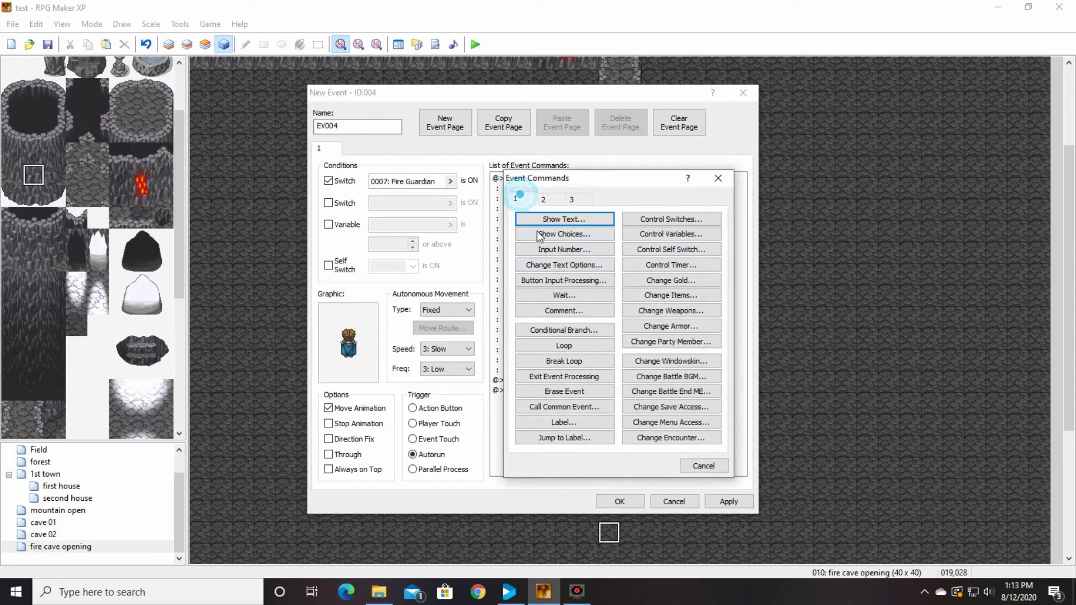
click(559, 222)
text(I am the guardian of these mountains!)
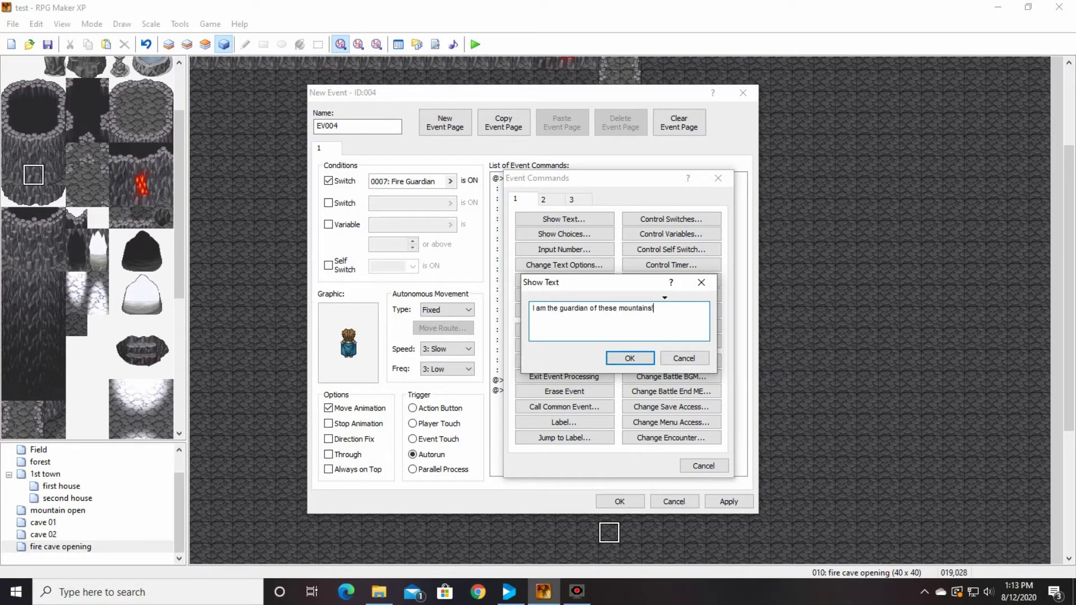
click(638, 359)
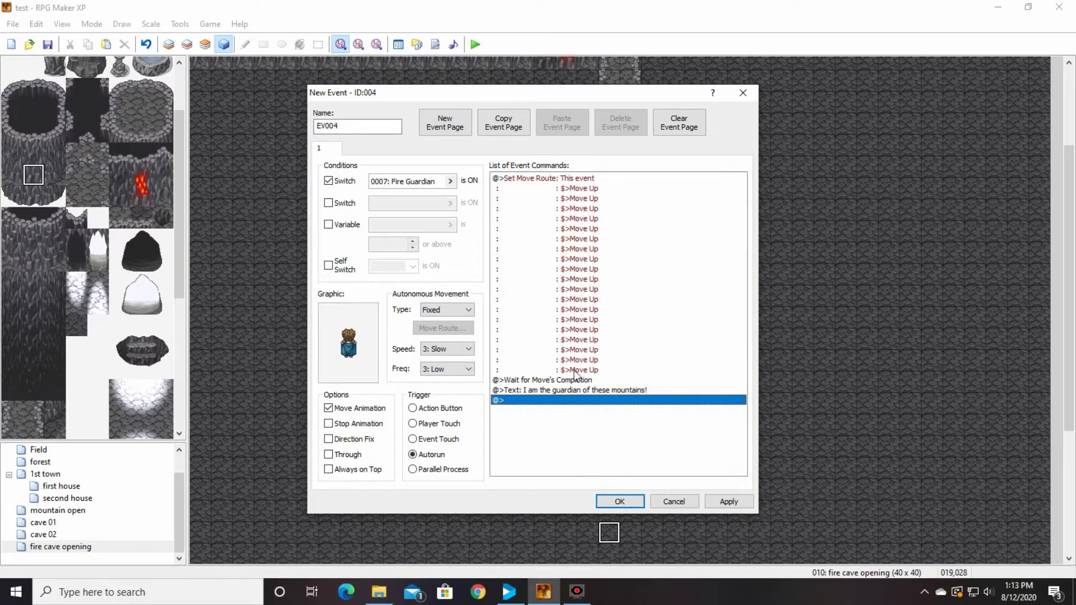
Step: Add a second message: 'If you wish to pass, you must defeat me!'
right_click(567, 401)
click(625, 408)
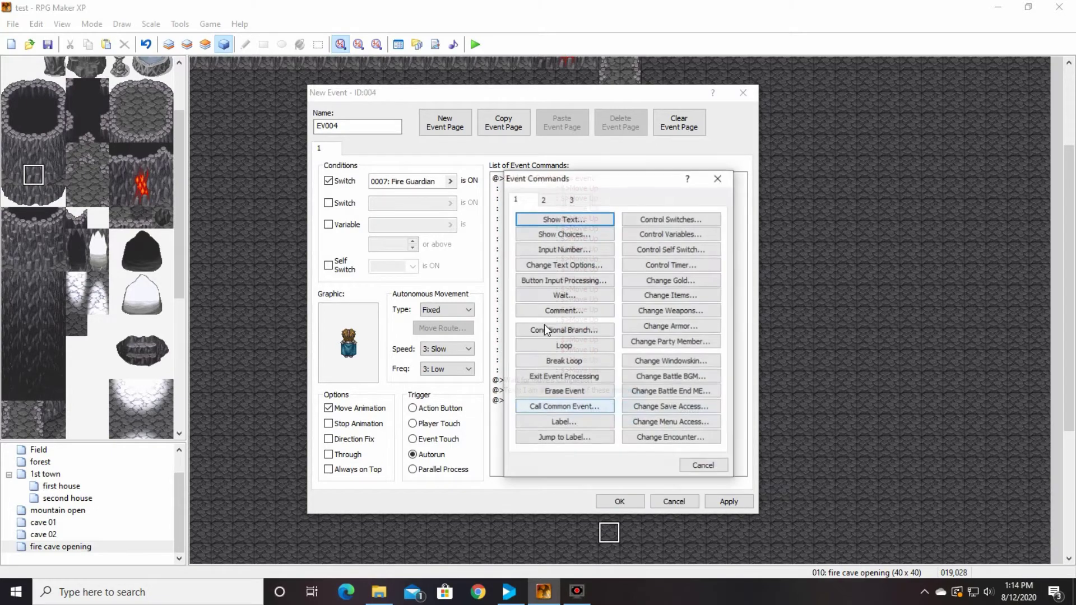
click(570, 221)
text(If yiy wius)
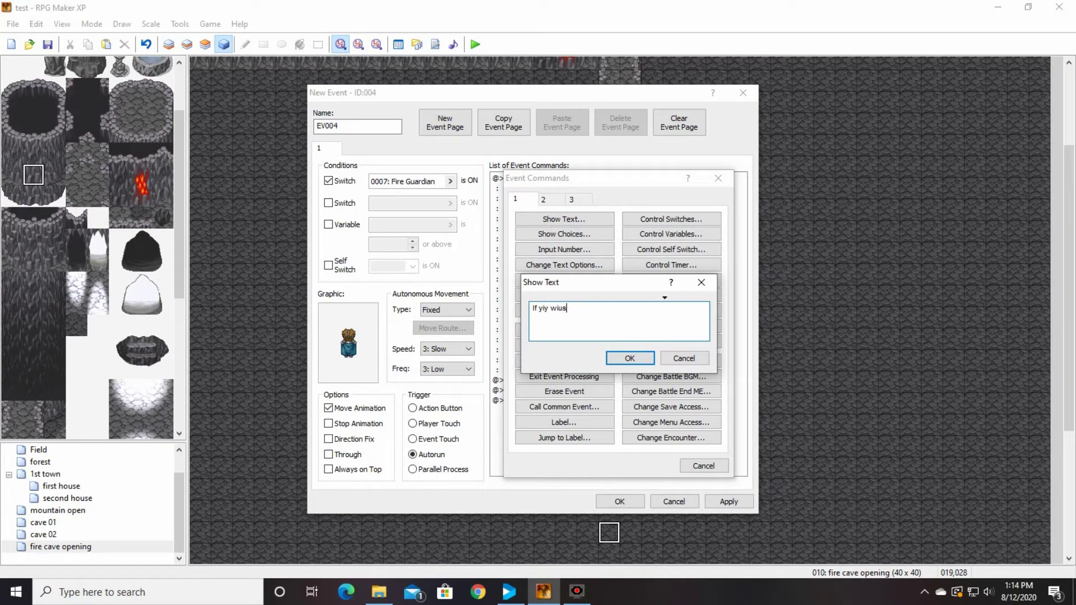
key(BackSpace)
key(BackSpace)
key(BackSpace)
key(BackSpace)
key(BackSpace)
key(BackSpace)
text(ou wish to pass, you must defeat me)
key(BackSpace)
key(BackSpace)
text(me!)
click(636, 357)
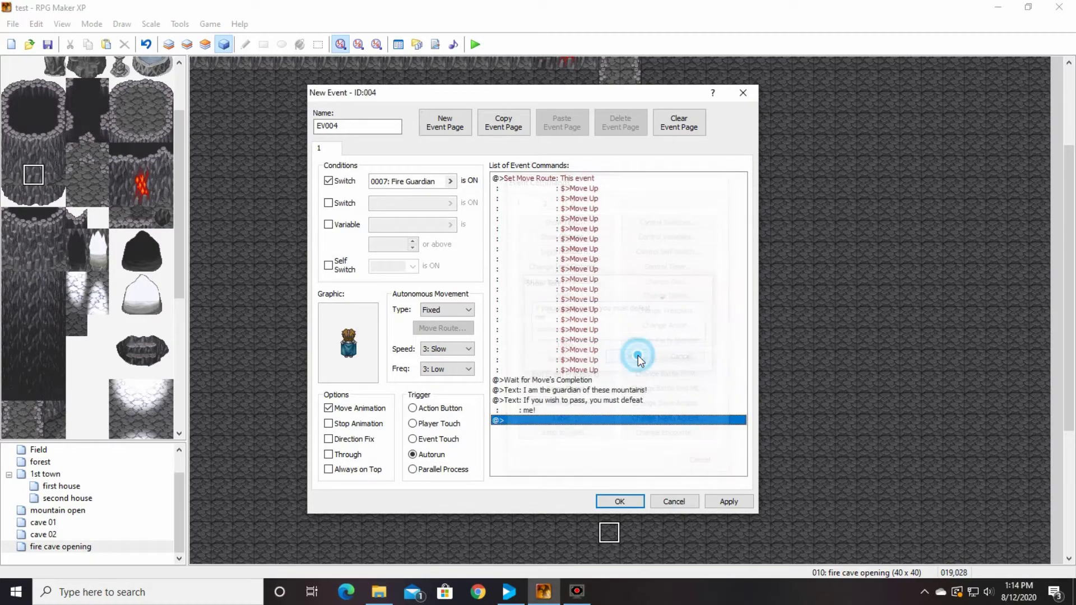
Step: Close the event editor and raise the database's enemy maximum to 34
click(620, 501)
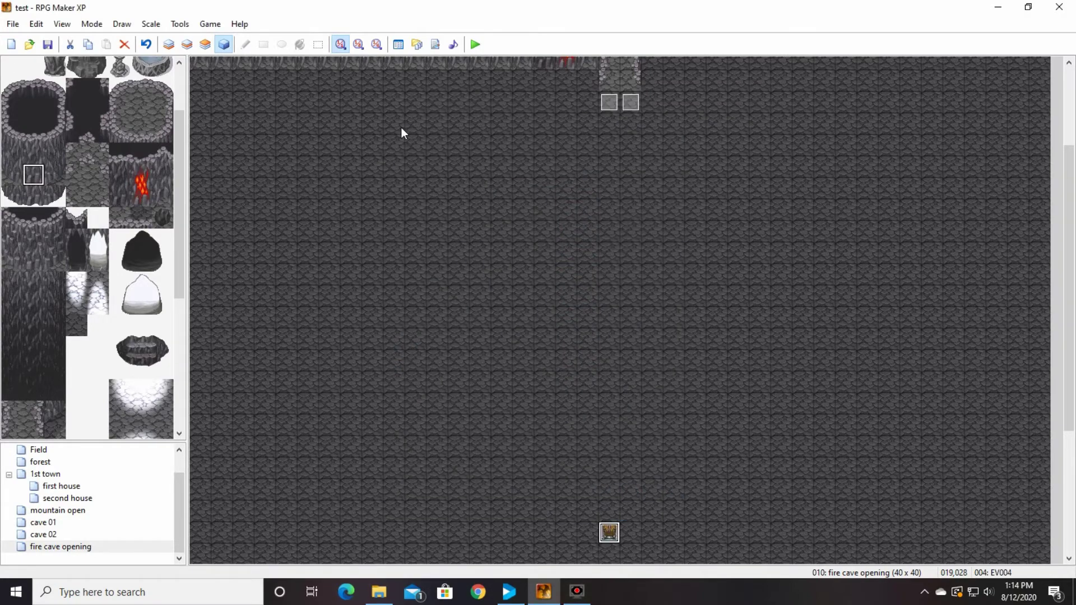
click(398, 44)
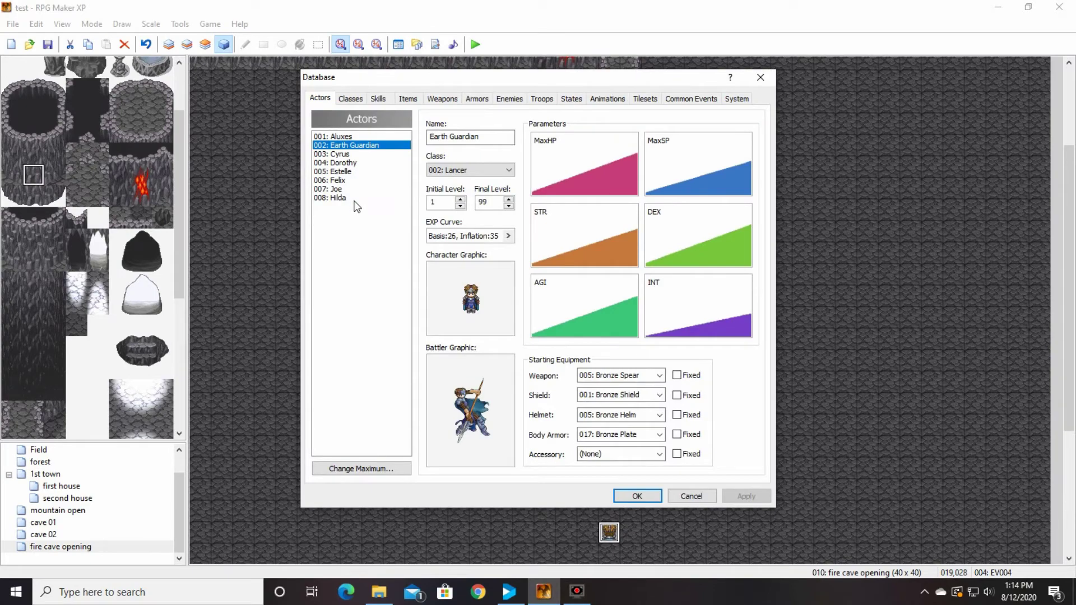
click(502, 99)
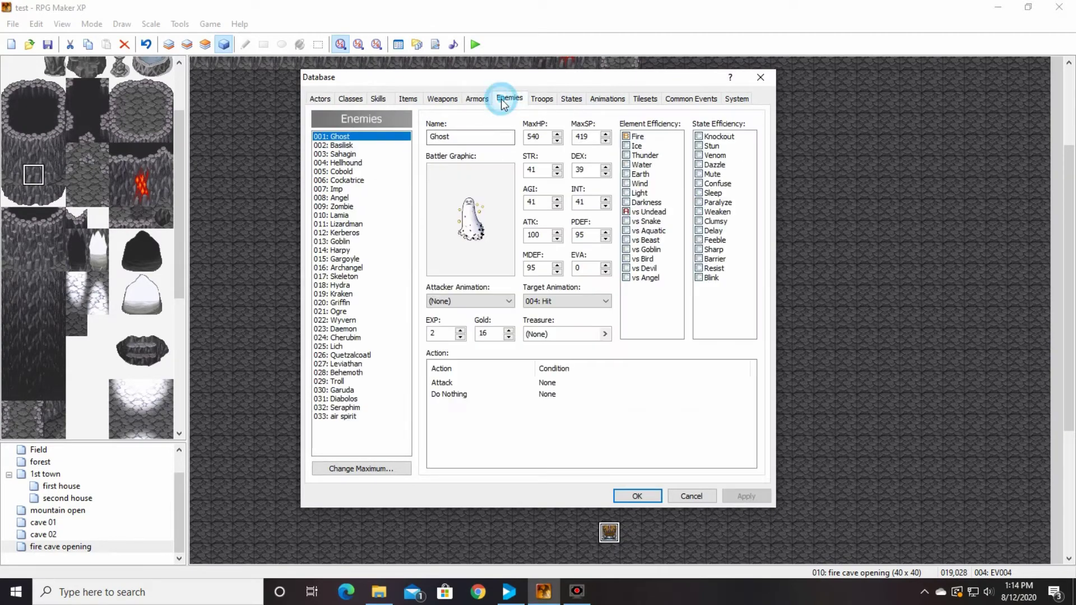
click(361, 469)
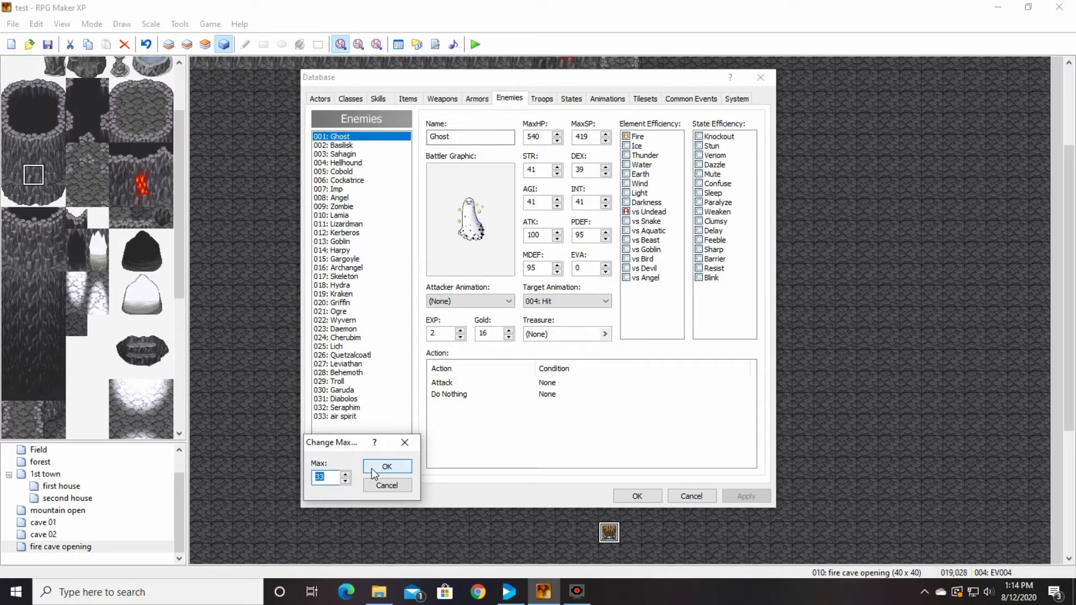
text(34)
click(405, 466)
click(386, 425)
right_click(388, 424)
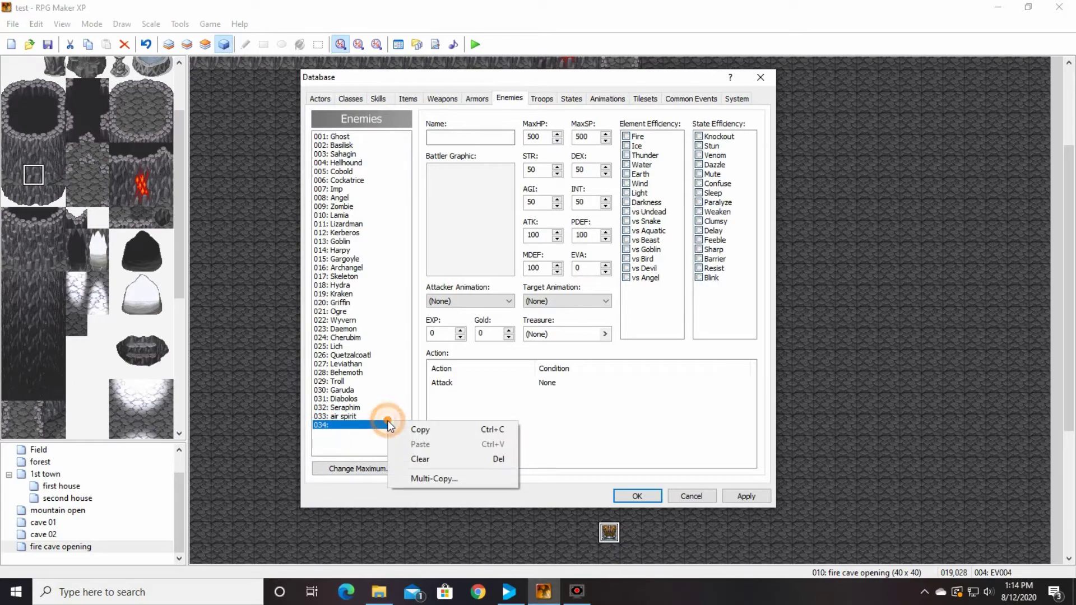
click(371, 444)
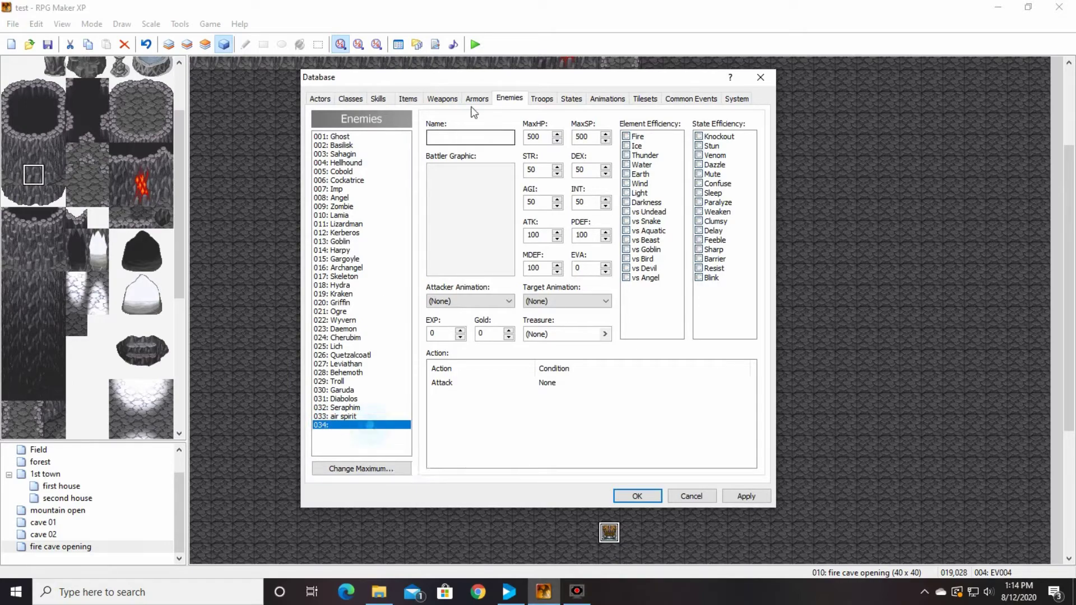
Step: Name enemy 034 'Earth Guardian' and give it the 010-Lancer02 battler graphic
click(476, 138)
text(Earth)
key(BackSpace)
key(BackSpace)
key(BackSpace)
text(rth Guardian )
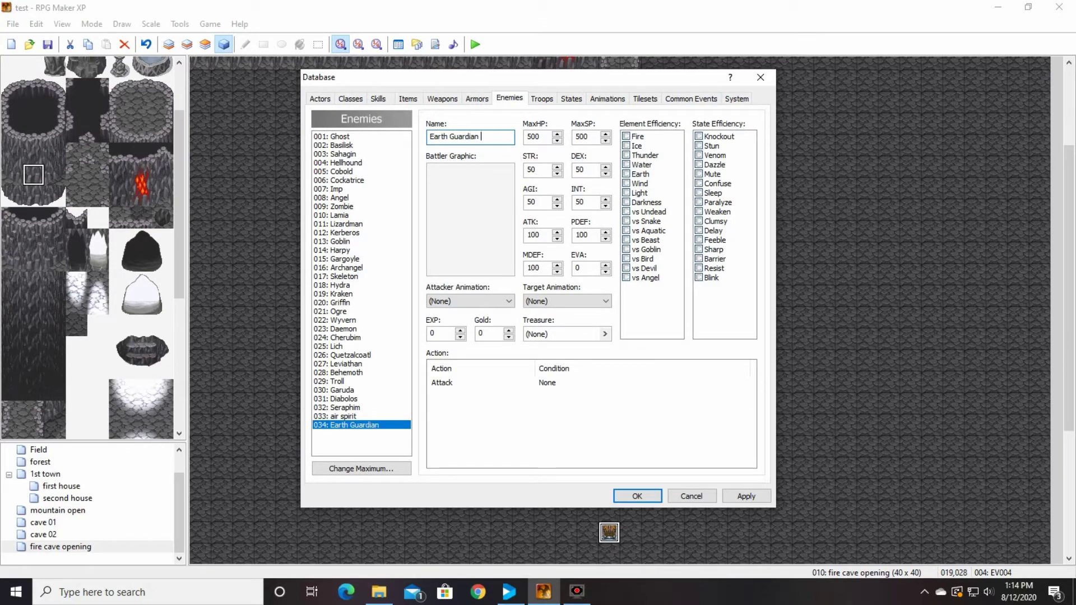
text(fight)
key(BackSpace)
key(BackSpace)
key(BackSpace)
key(BackSpace)
key(BackSpace)
double_click(497, 200)
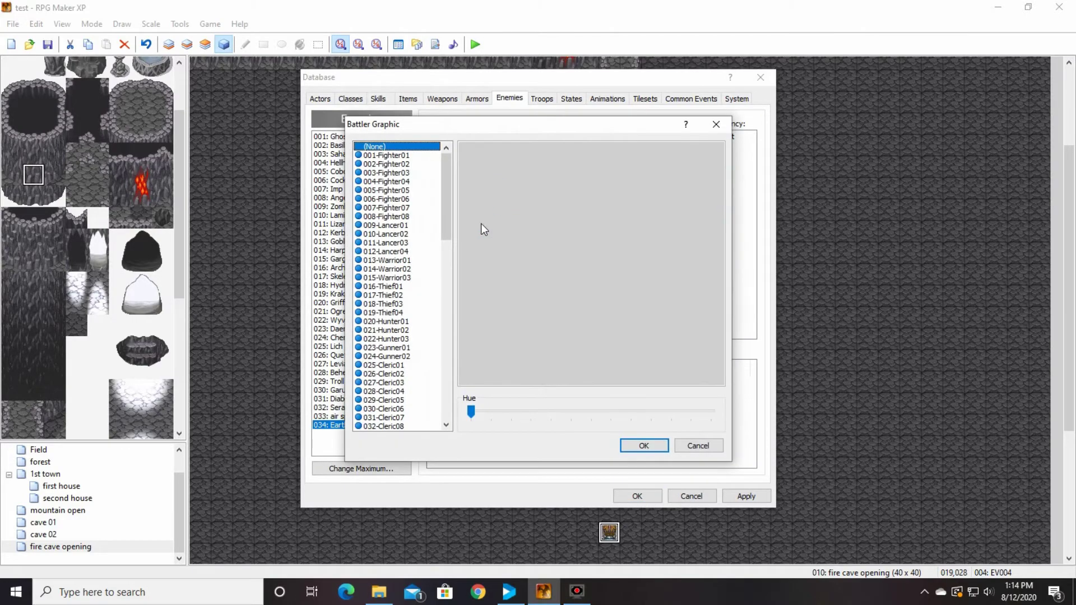
click(406, 241)
click(404, 234)
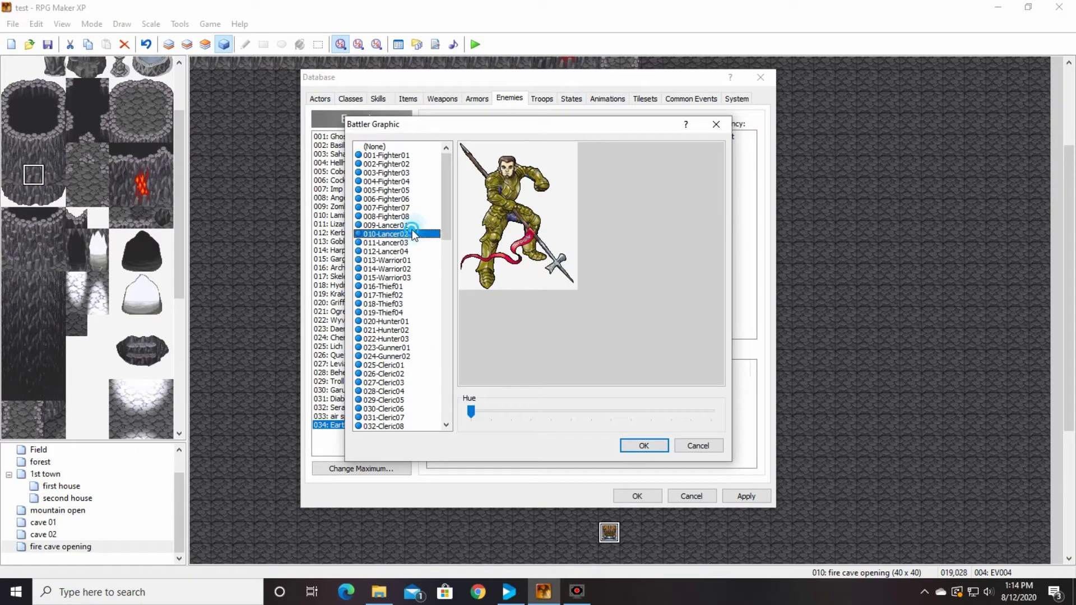
click(641, 445)
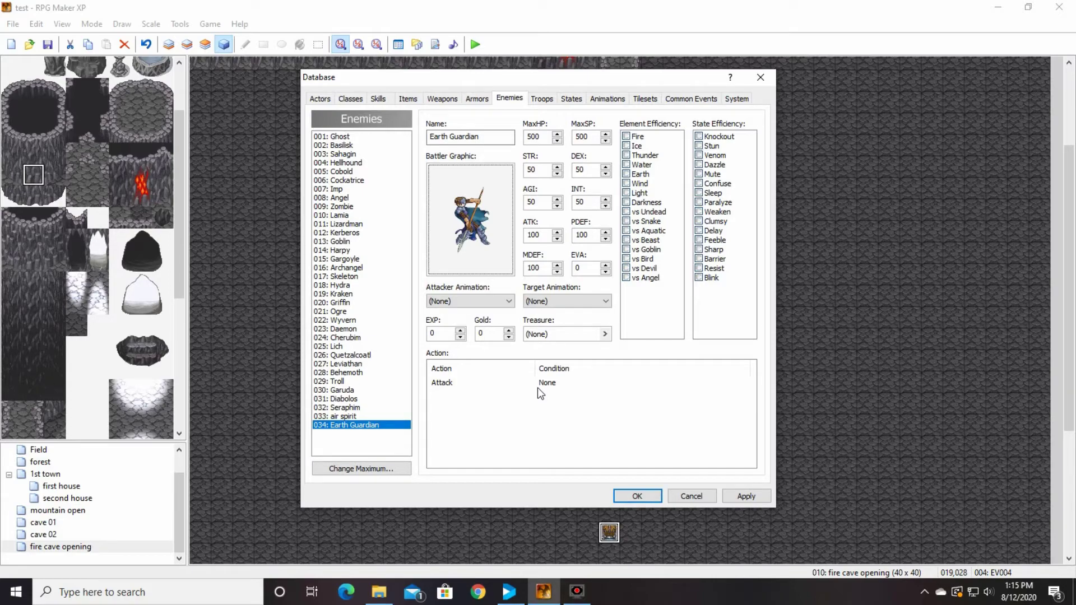
click(542, 99)
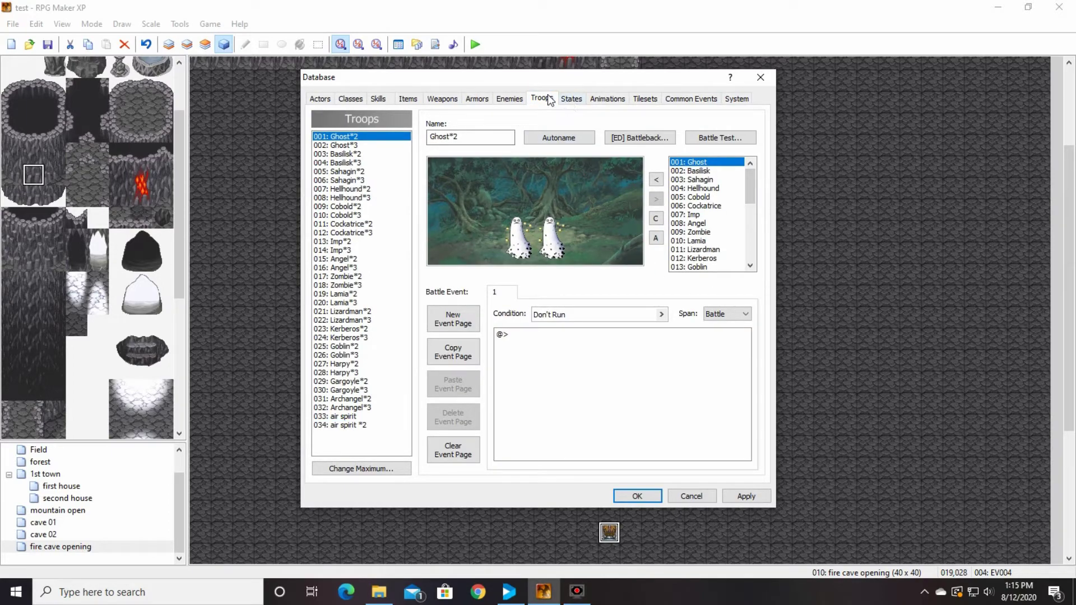
Step: Raise the troop maximum to 35 and select the new troop 035
drag(750, 179, 763, 264)
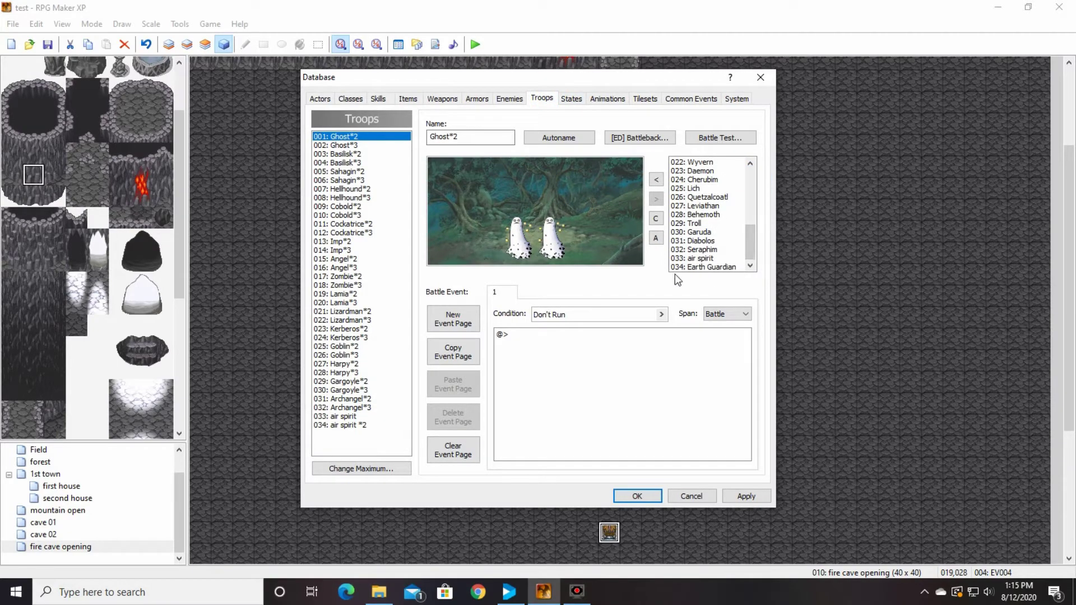
click(696, 267)
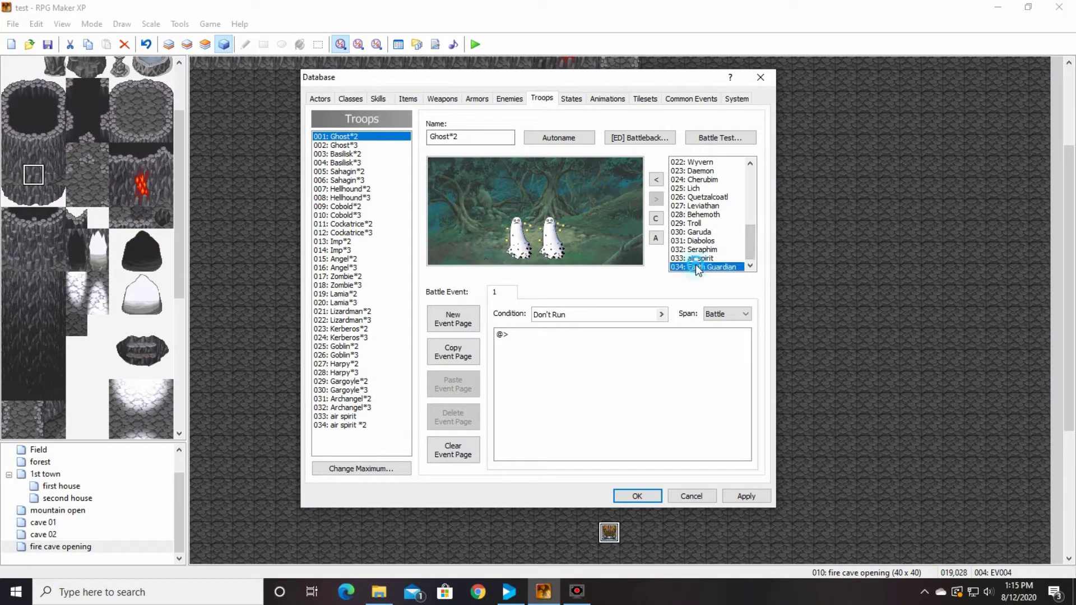
click(346, 426)
click(362, 469)
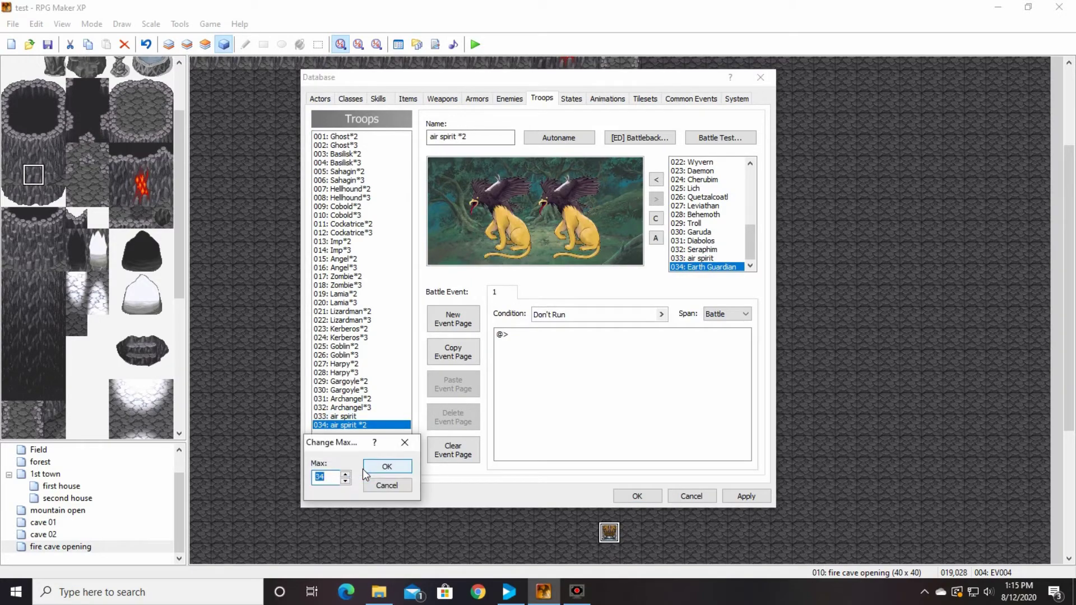
text(35)
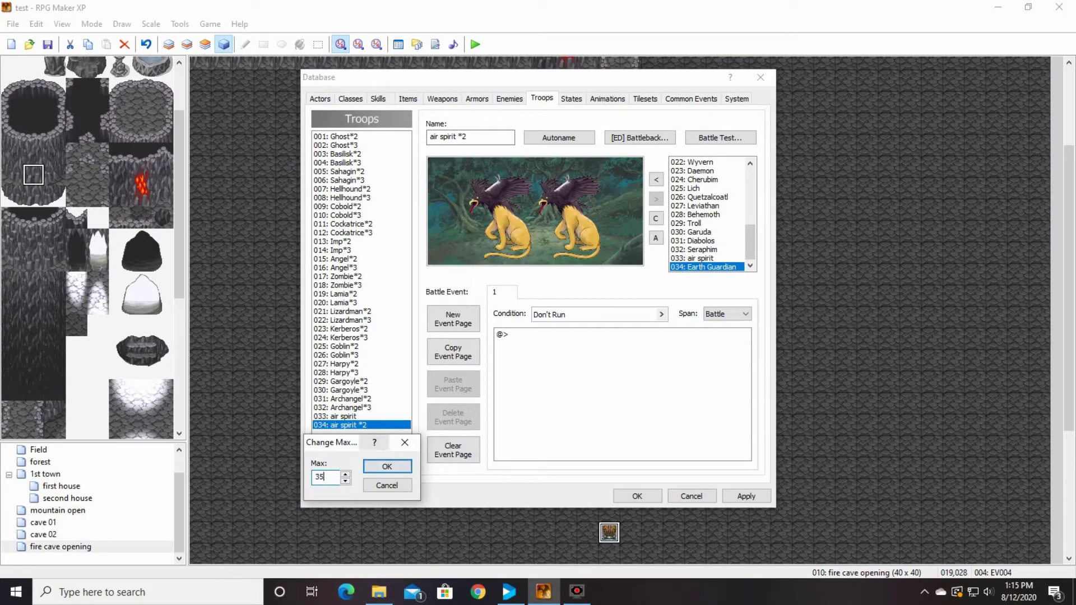
click(388, 466)
click(351, 434)
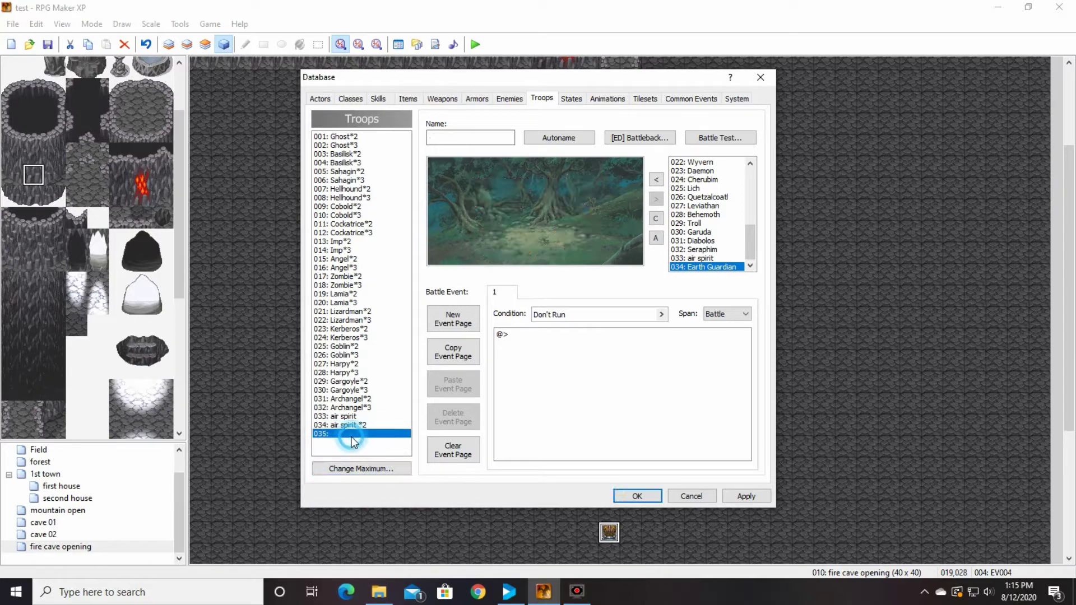
Step: Name troop 035 'Earth Guardian' and add the Earth Guardian enemy to it
click(461, 135)
text(Earth Guardian)
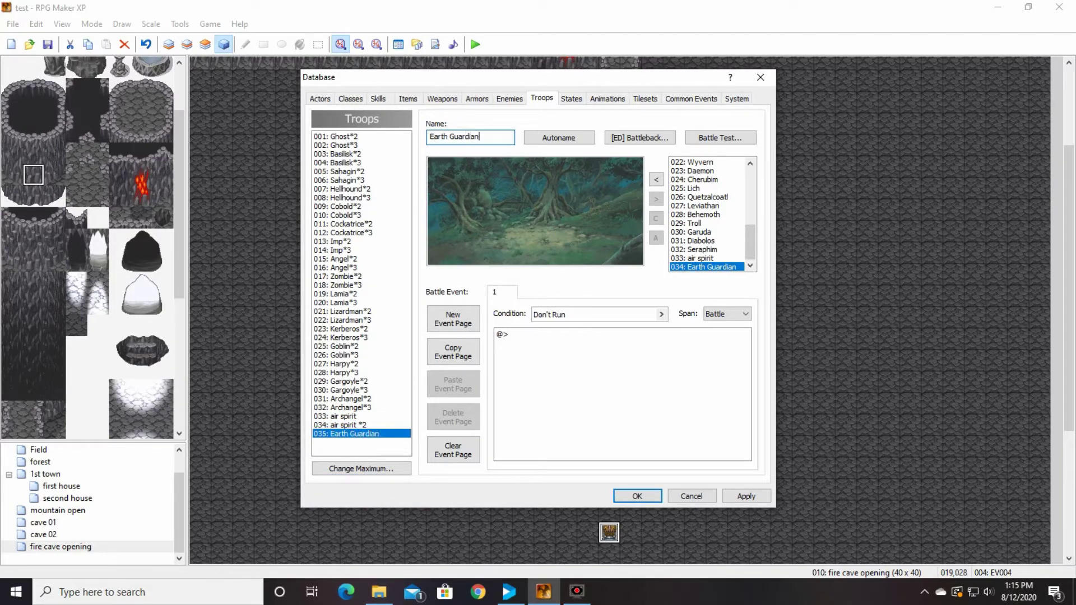
click(695, 267)
click(656, 180)
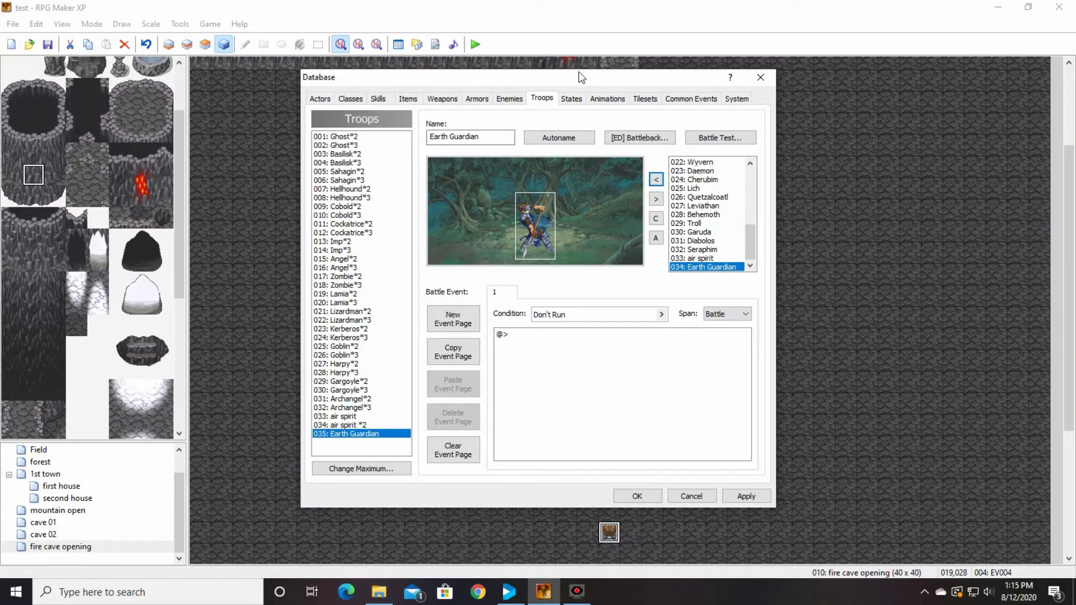
drag(582, 76, 643, 73)
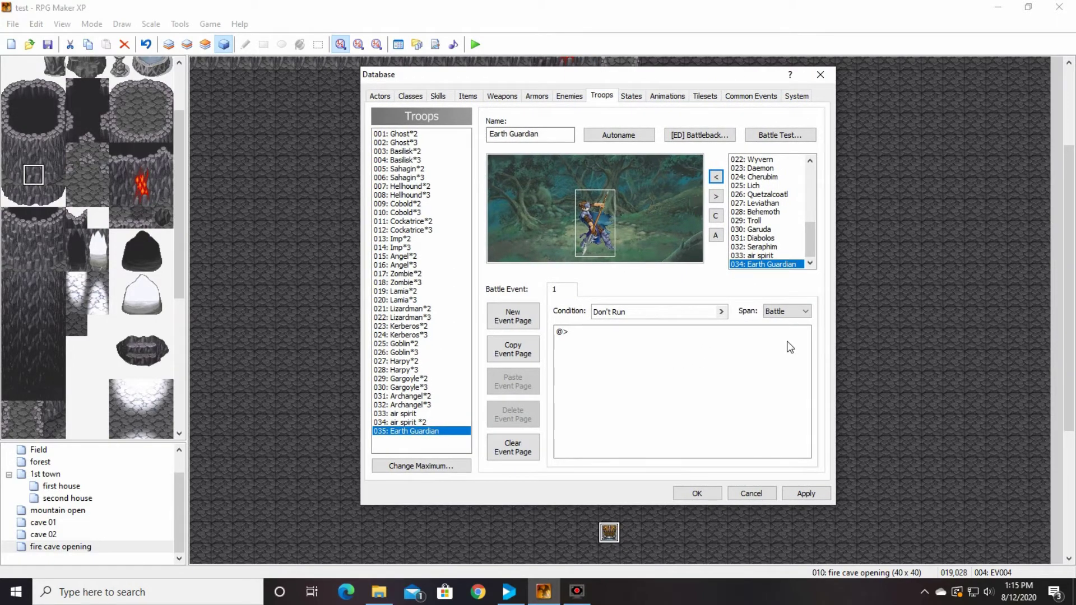
Step: Open the battle event's command list and close it without adding a command
click(596, 333)
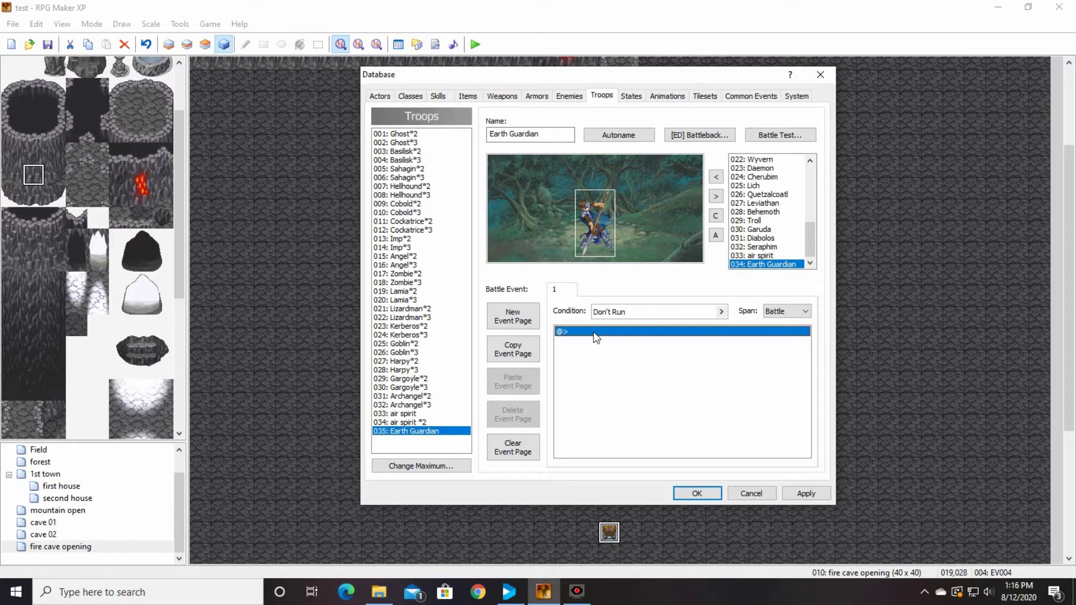
right_click(594, 332)
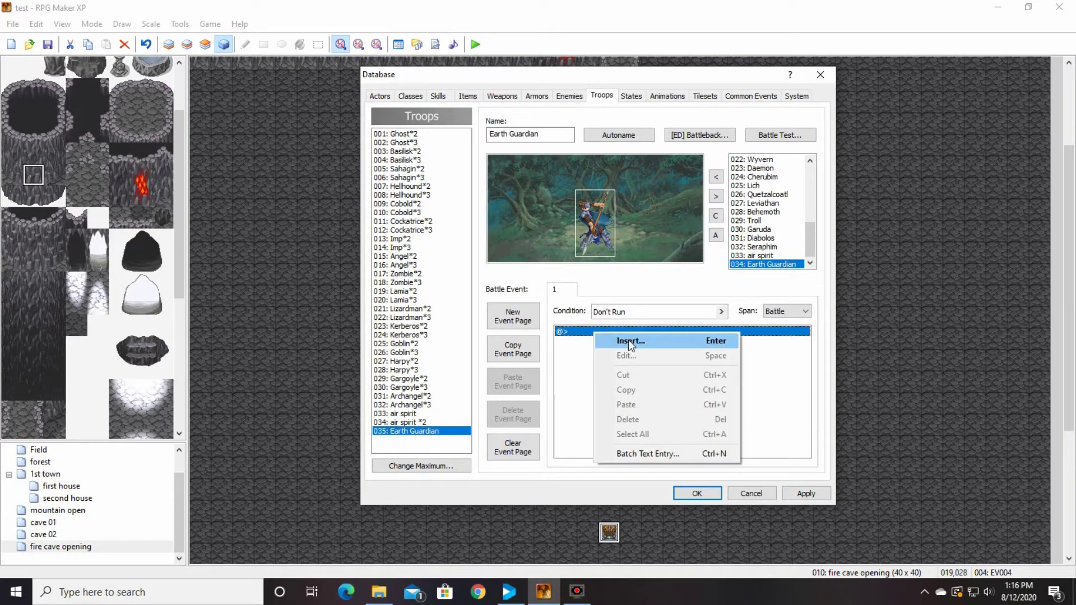
click(628, 341)
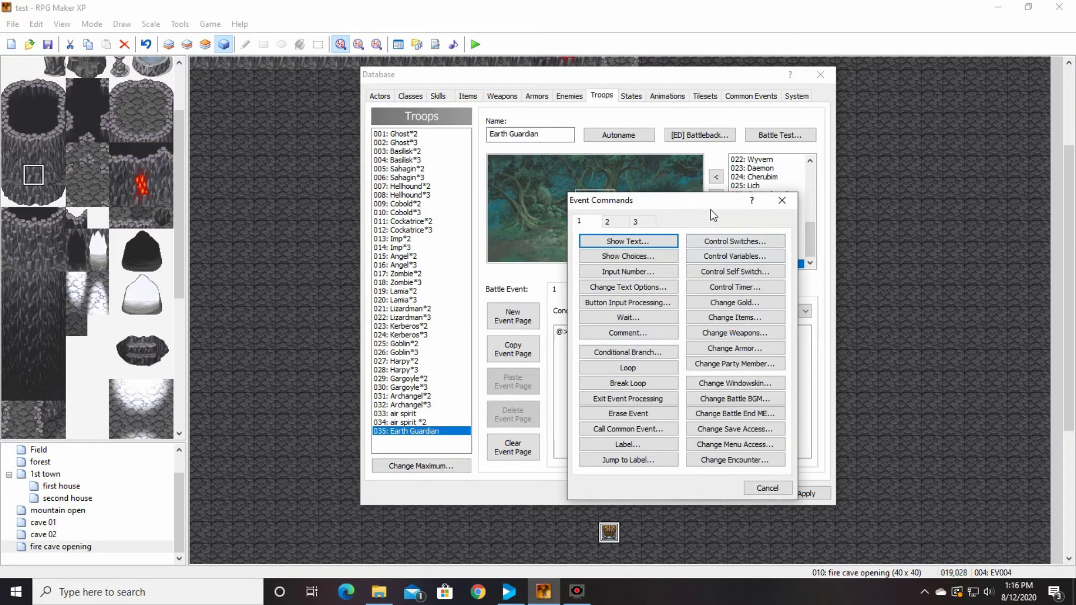
click(773, 488)
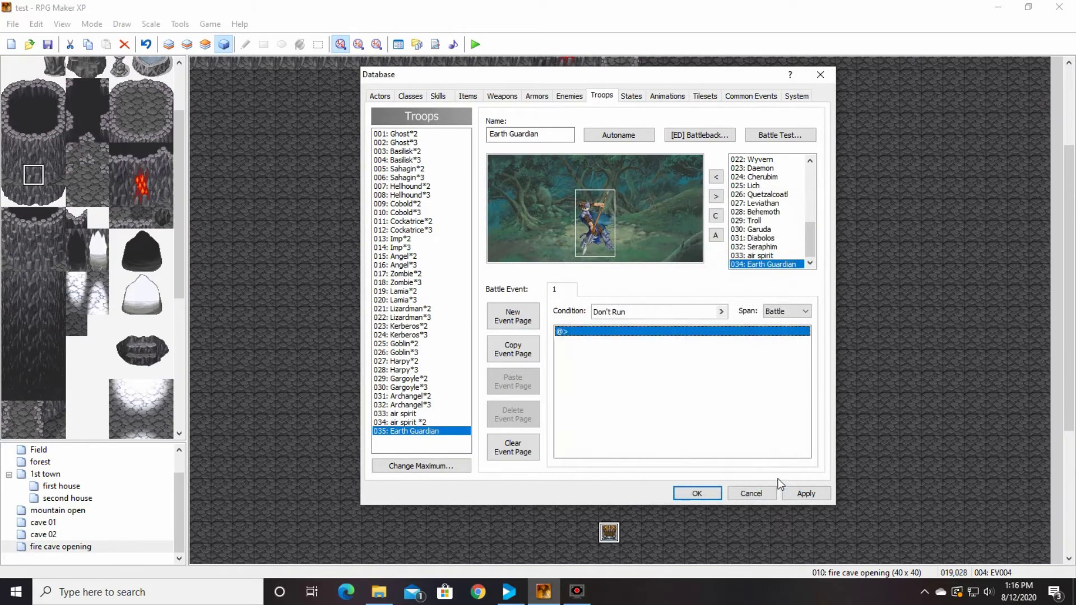
Step: Set the battle event condition to Earth Guardian's HP at 10% or below
click(721, 312)
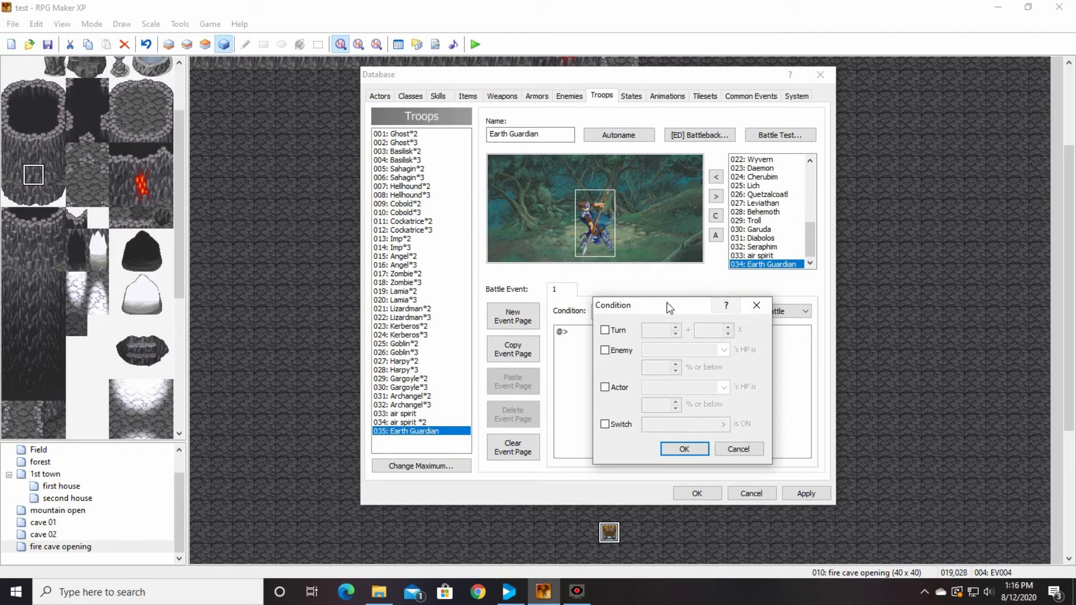
drag(678, 307, 735, 215)
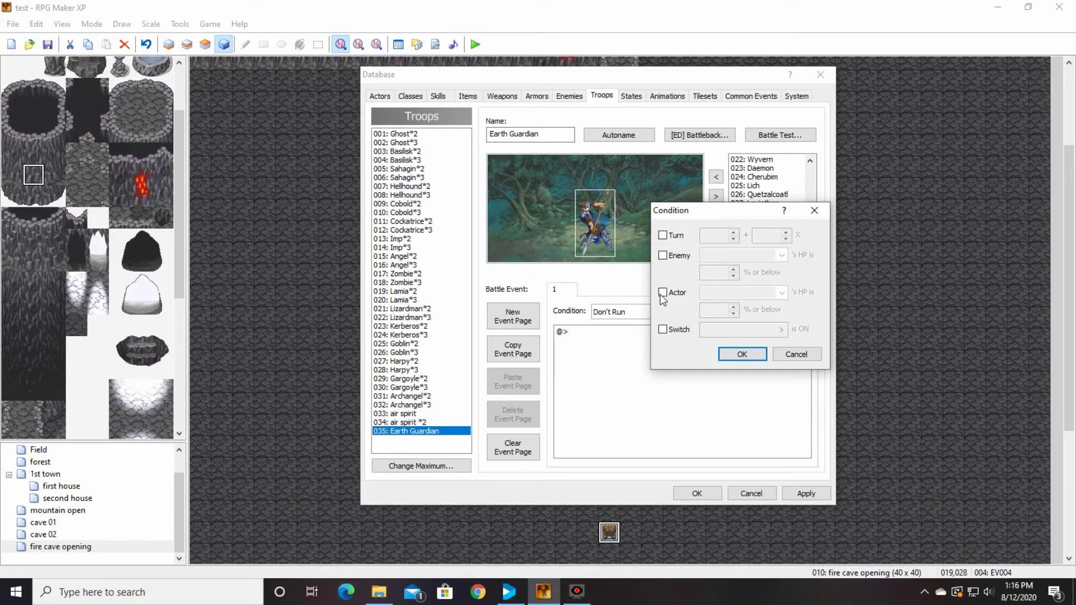
click(662, 255)
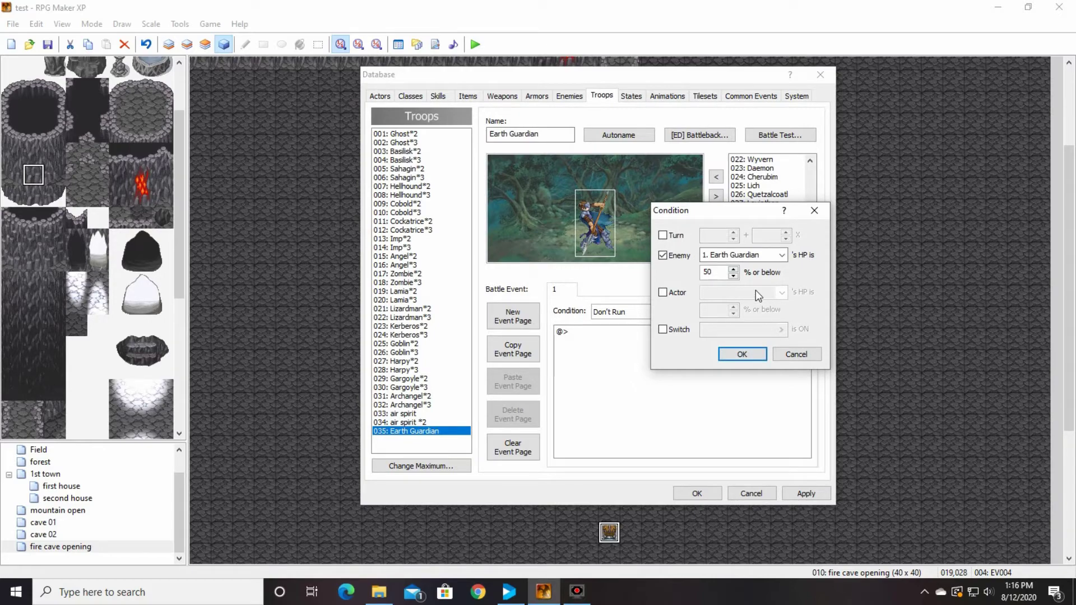
double_click(708, 273)
text(90)
key(BackSpace)
key(BackSpace)
text(10)
click(752, 357)
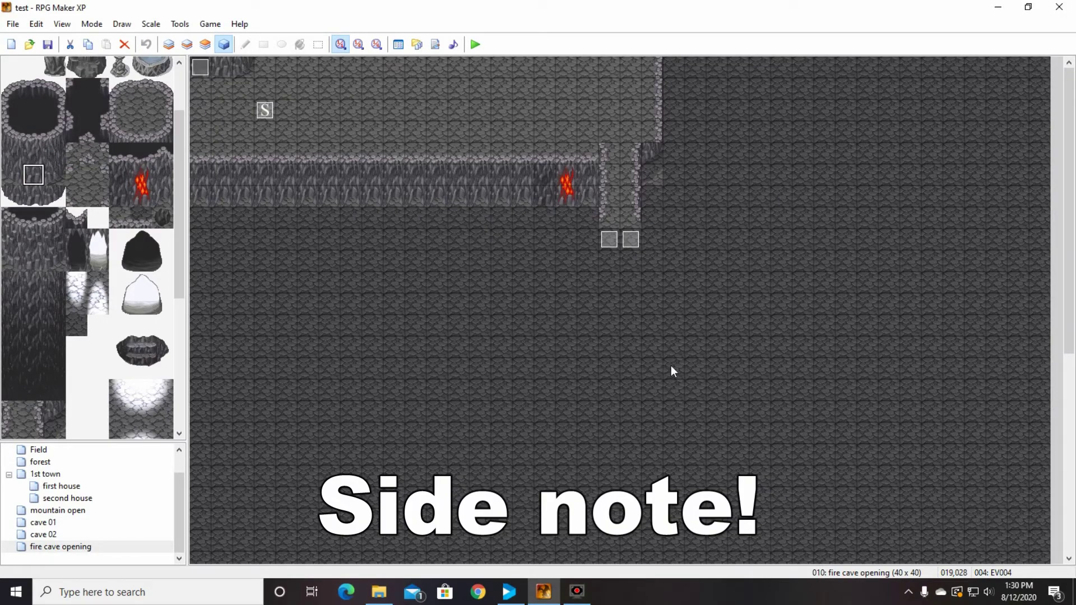
click(399, 45)
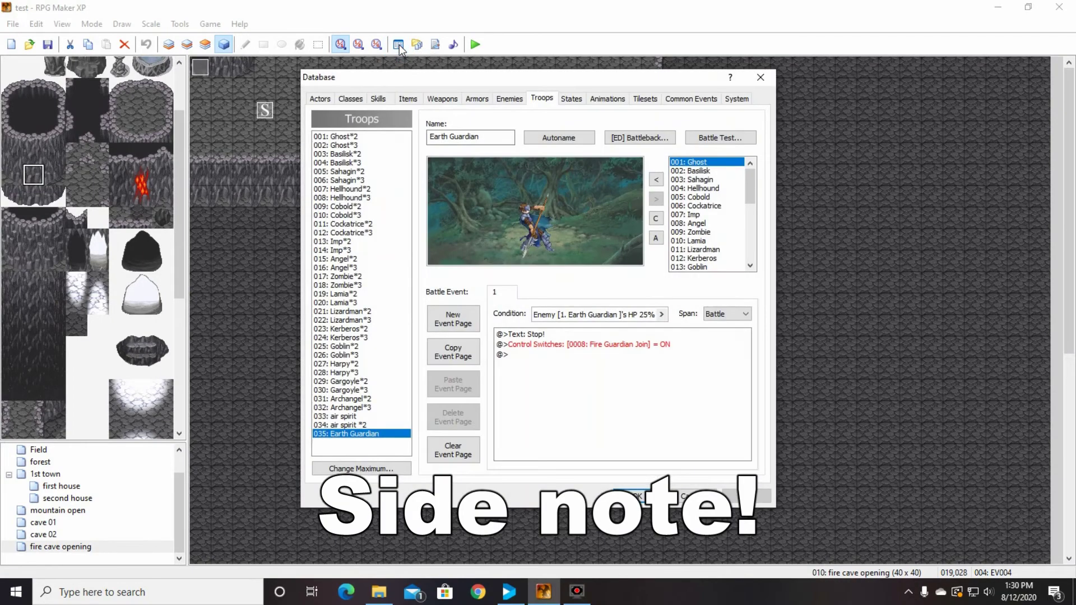
click(661, 314)
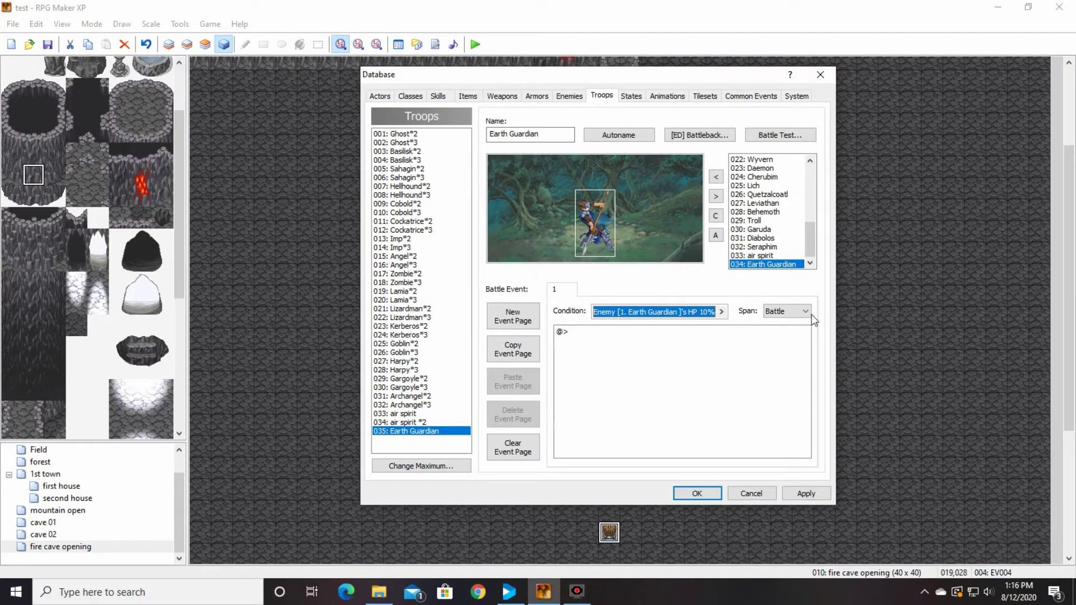
Step: Keep the span on Battle, add the message 'Stop!', and close the database
click(805, 312)
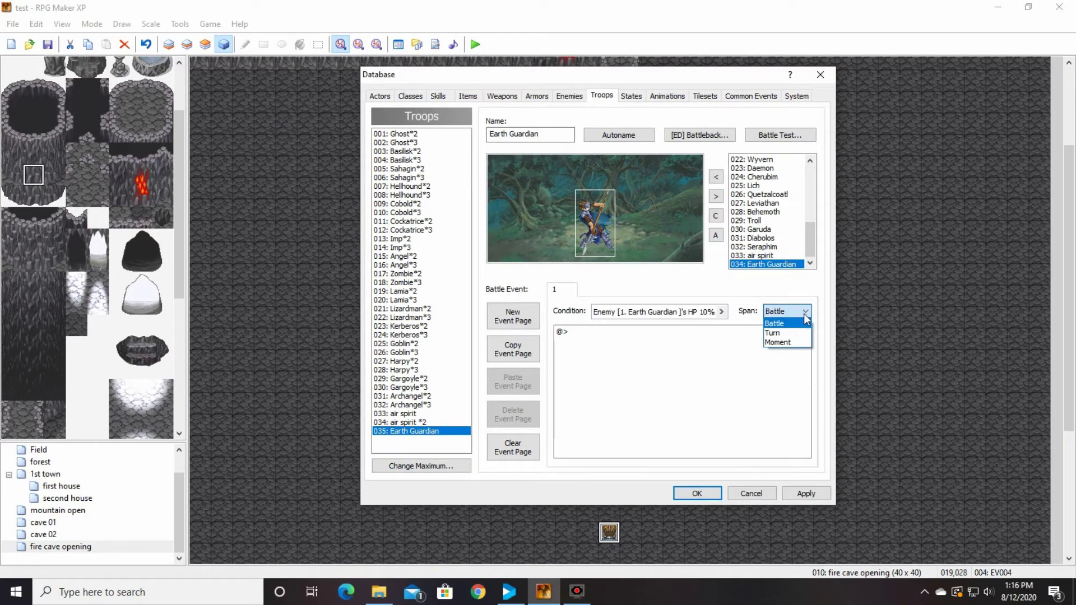
click(804, 314)
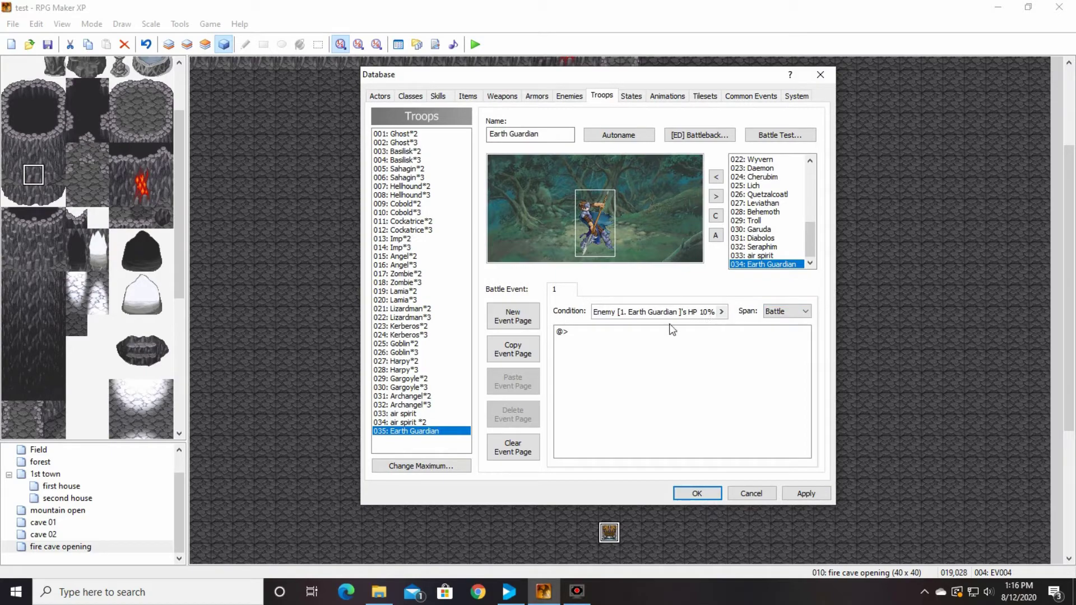
click(582, 331)
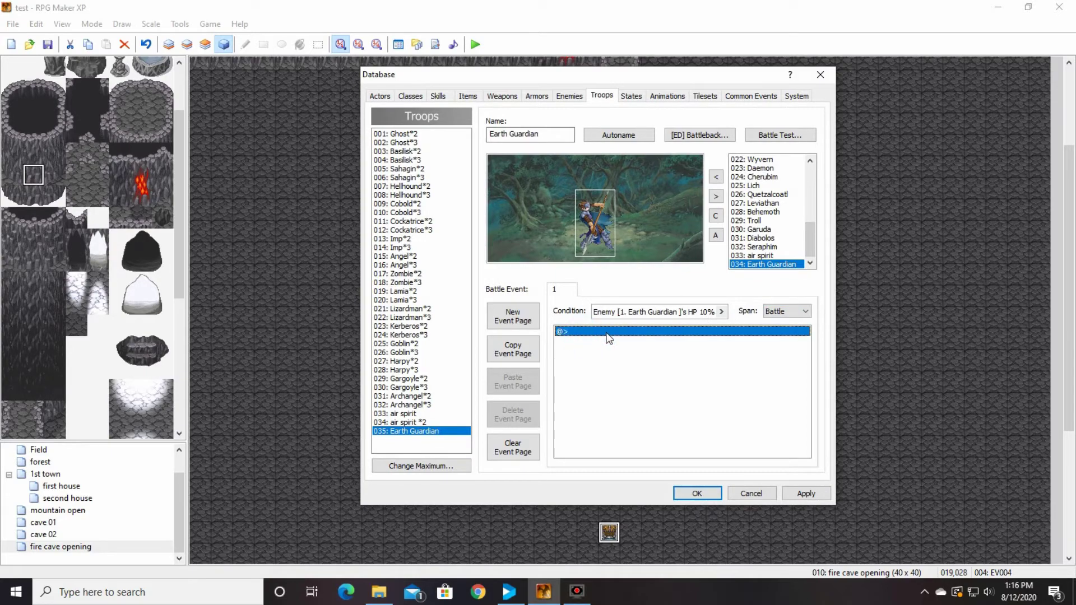
double_click(609, 334)
click(628, 241)
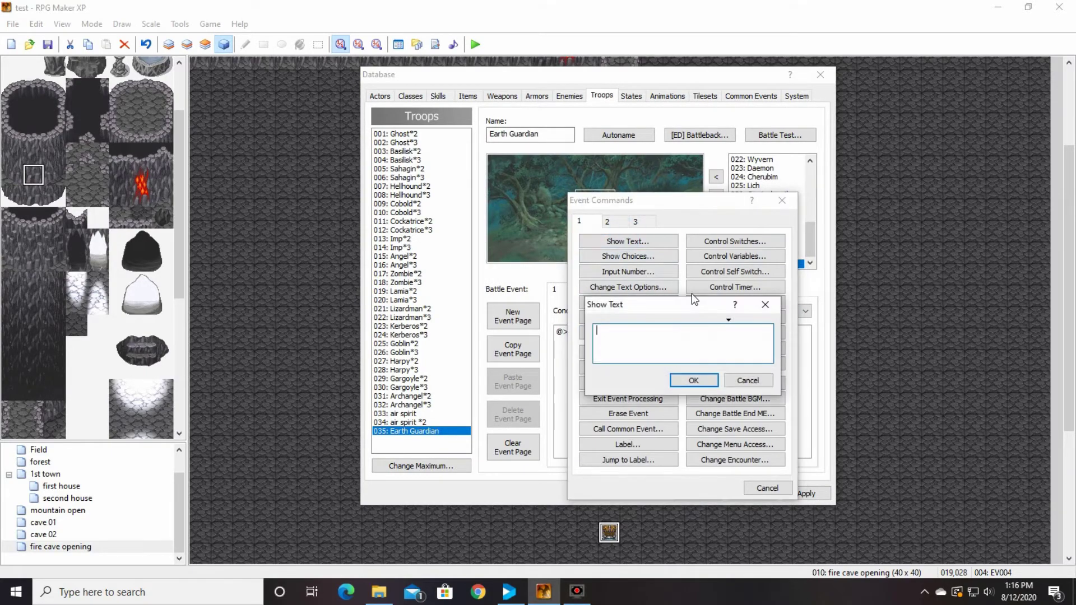
text(St6op)
key(BackSpace)
key(BackSpace)
key(BackSpace)
text(op!)
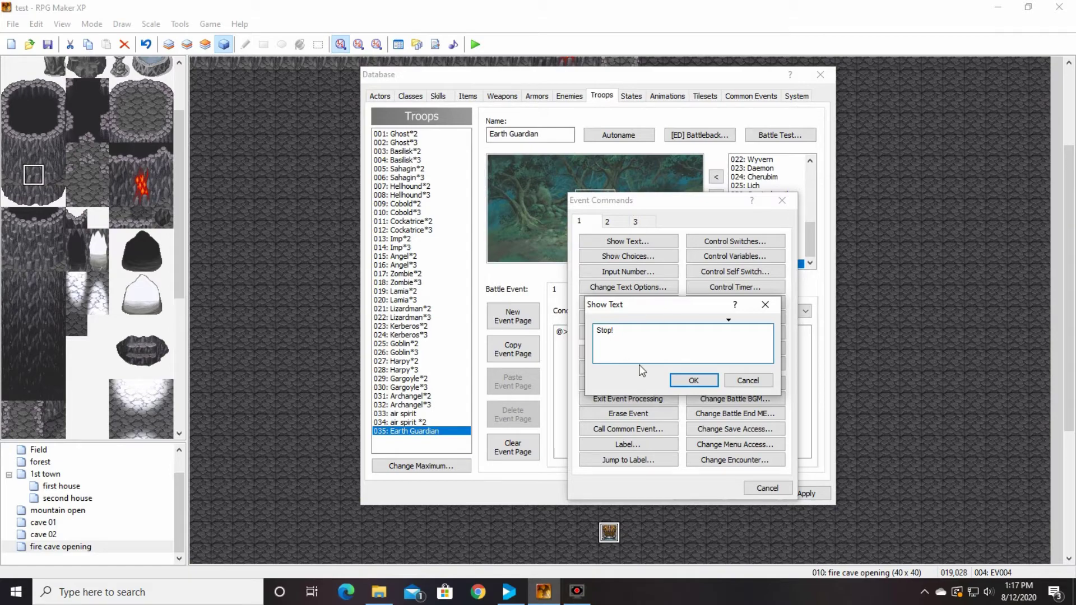
click(693, 381)
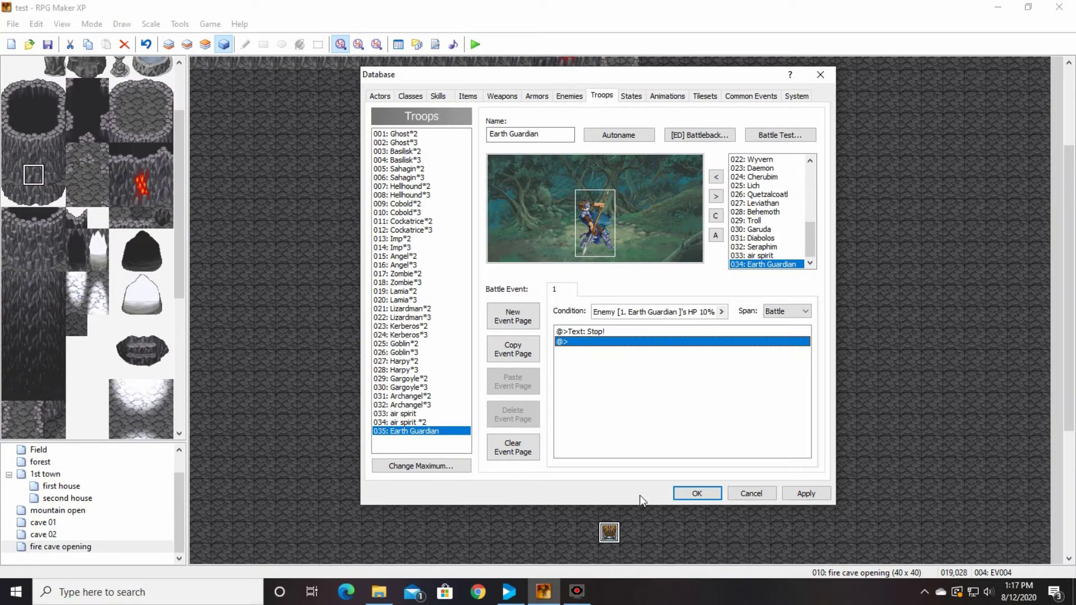
click(711, 496)
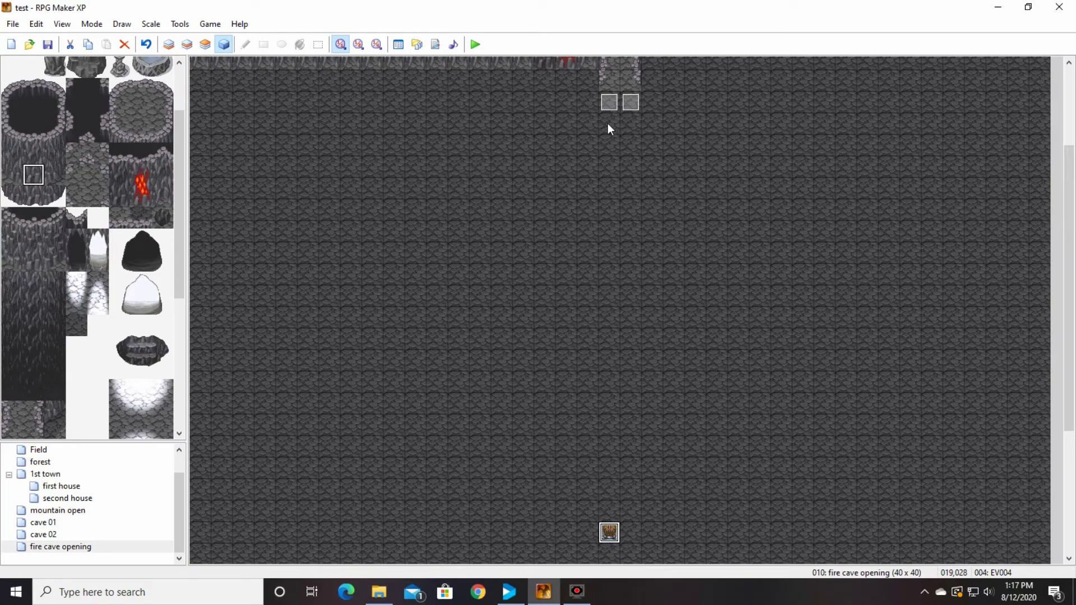
Step: Reopen the database and insert a new command after the battle event's Stop! message
double_click(609, 533)
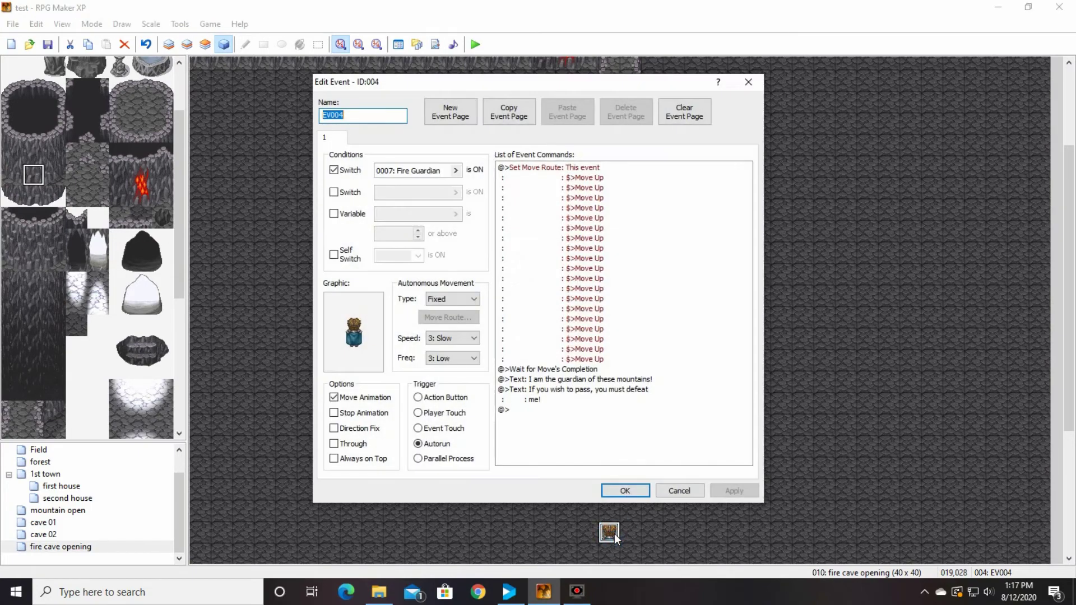
click(748, 82)
click(399, 45)
click(530, 346)
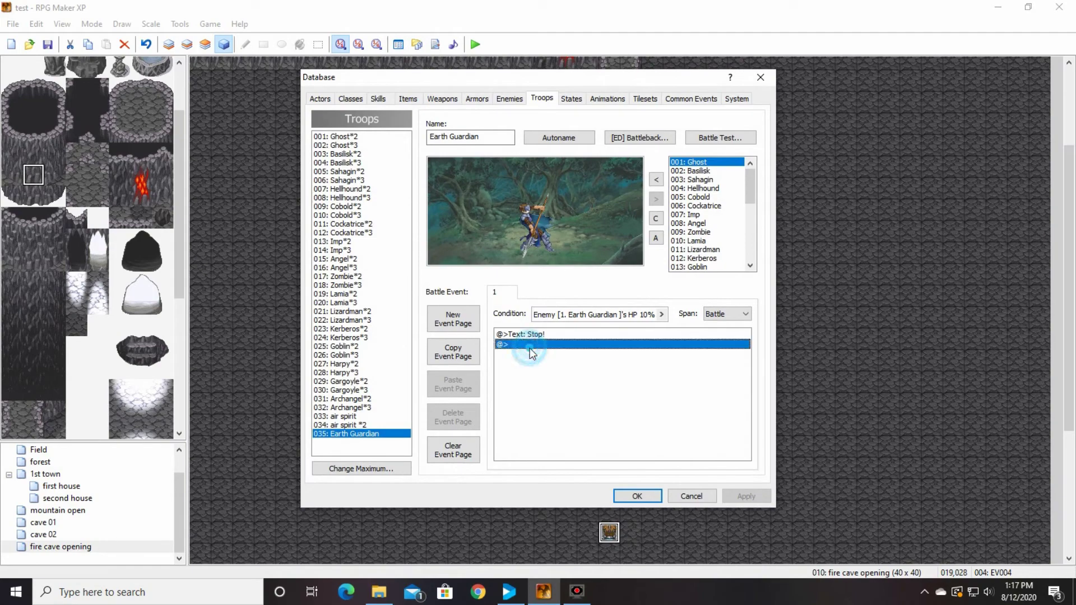
right_click(529, 348)
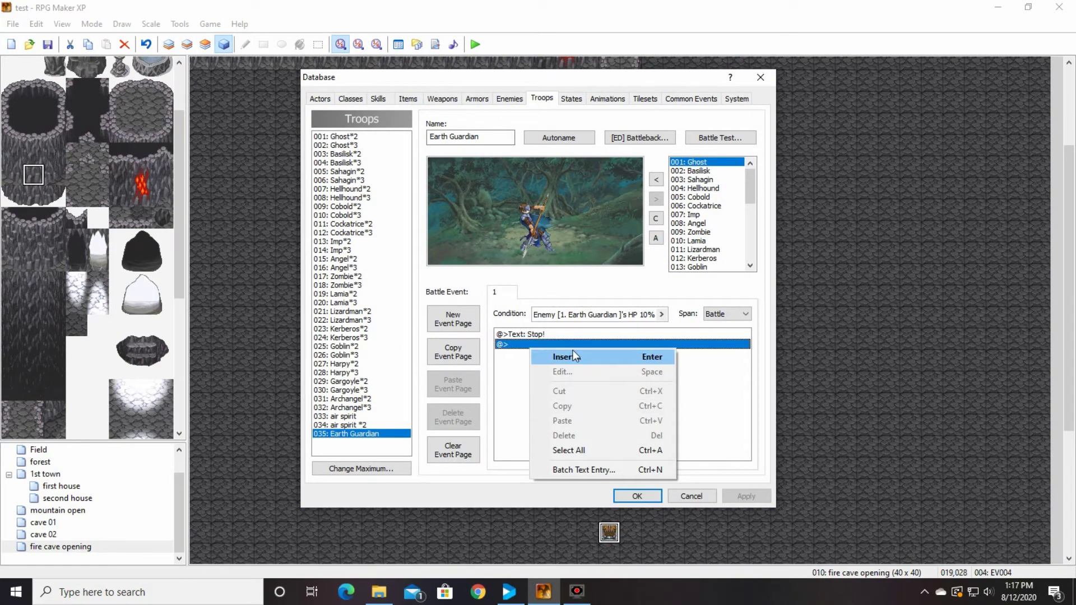
click(587, 361)
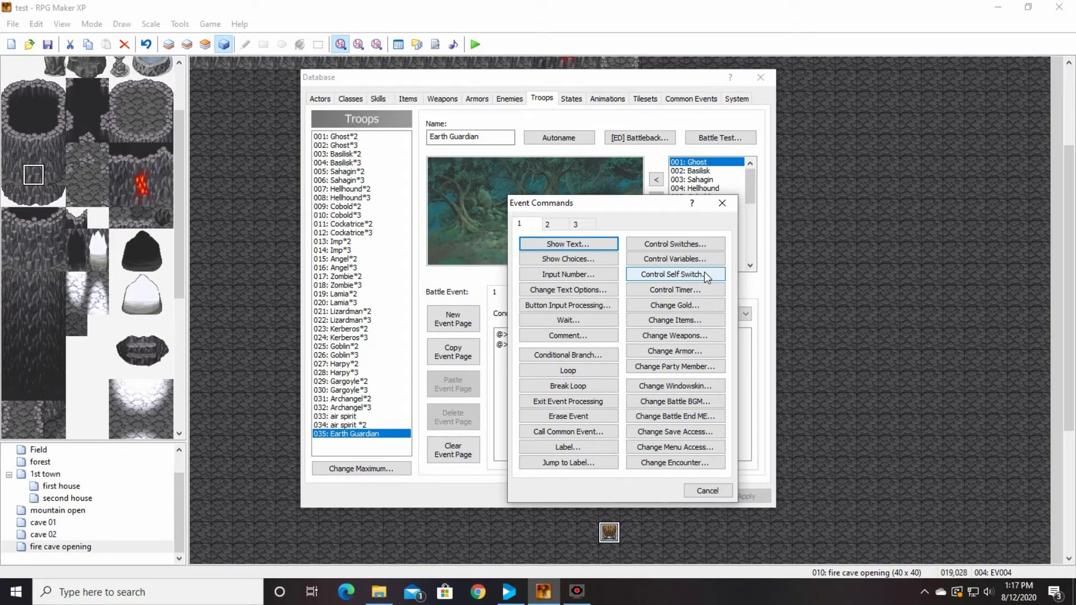
Step: Add a Control Switches command turning switch 0008, renamed 'Fire Guardian Join', ON
click(692, 247)
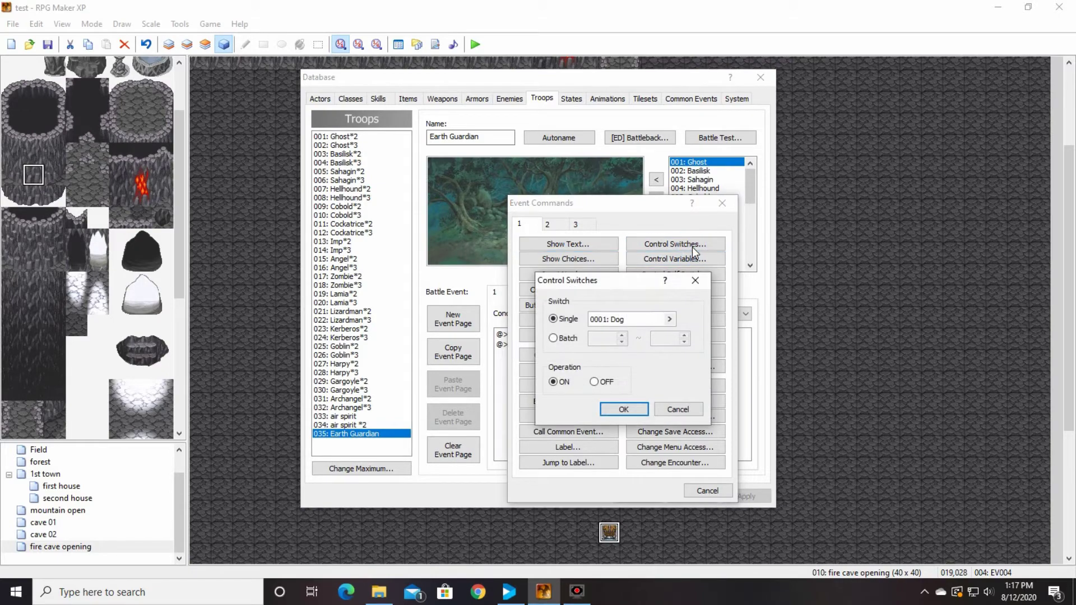
click(673, 319)
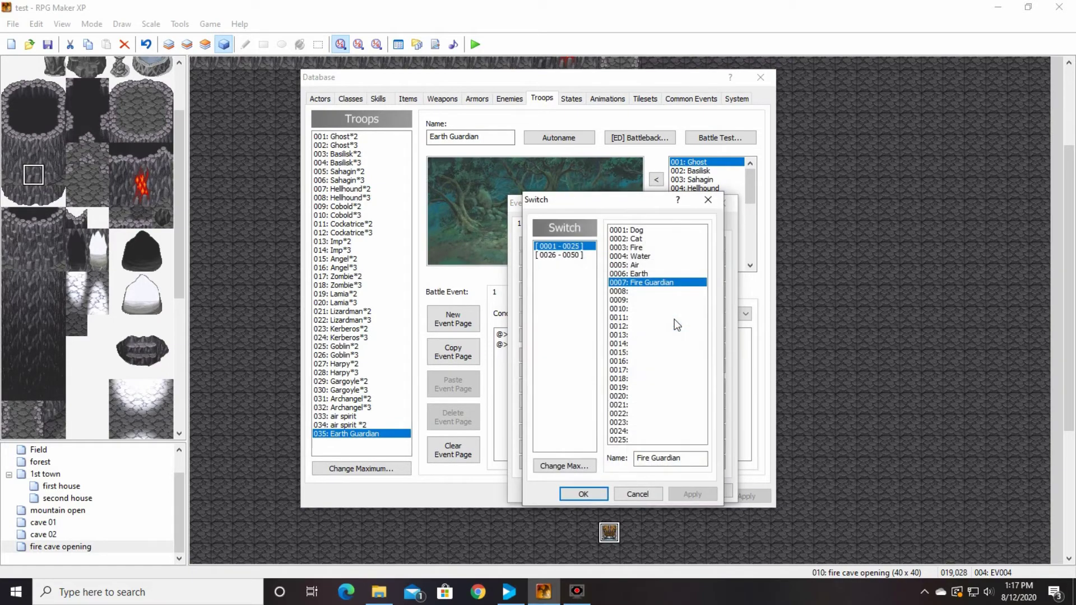
click(634, 292)
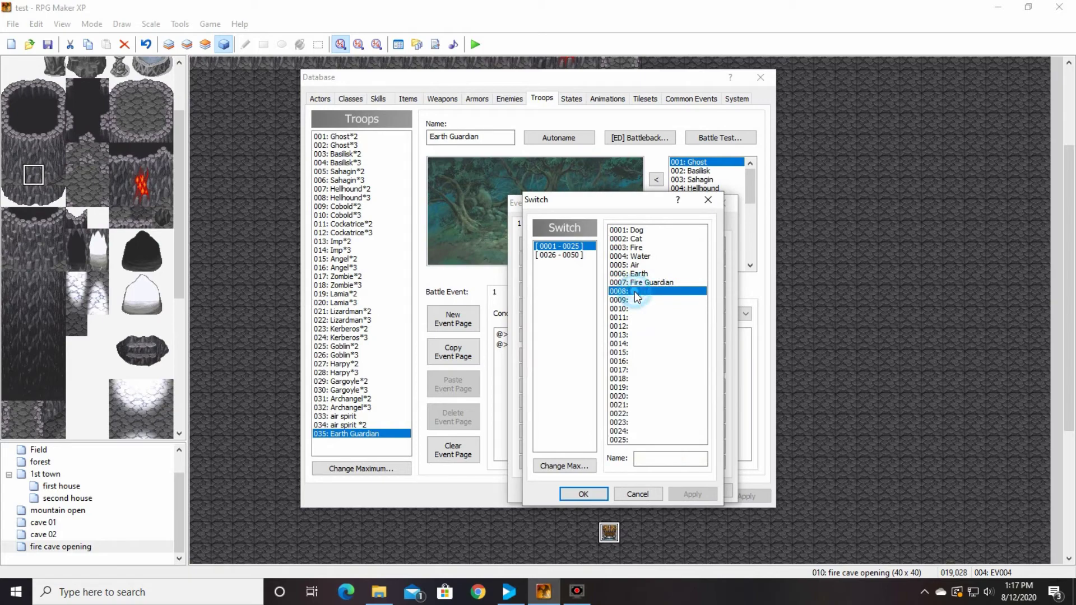
click(653, 457)
text(Fire Guardian Join)
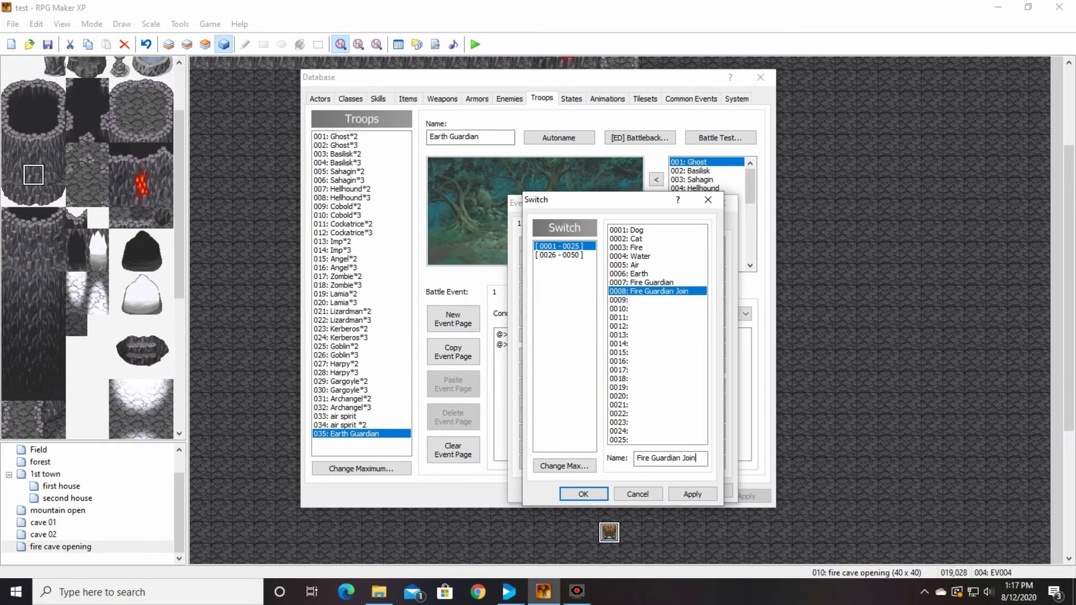
click(584, 495)
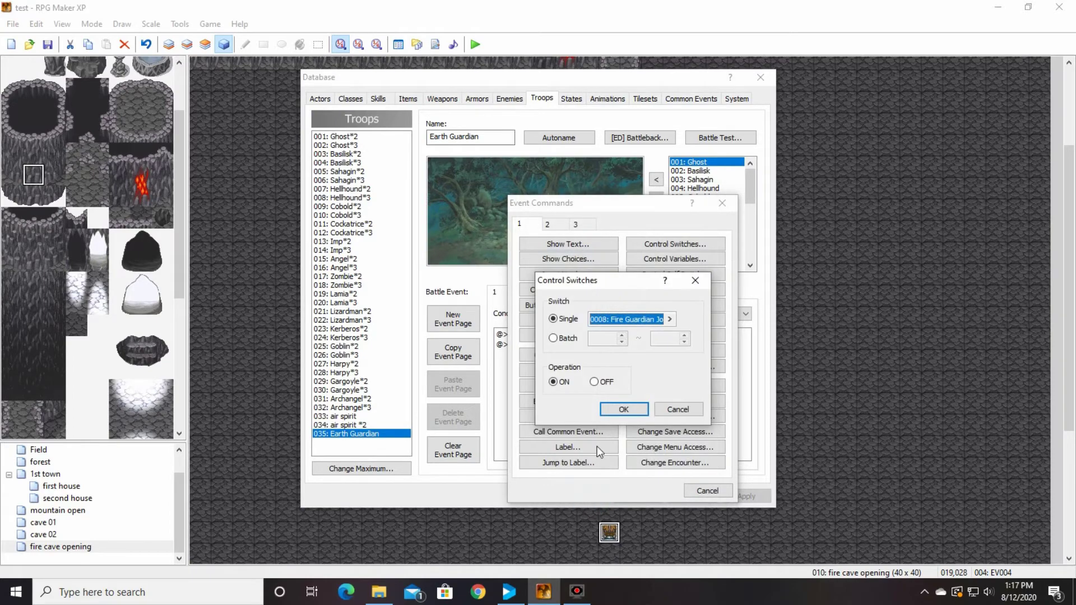
click(624, 411)
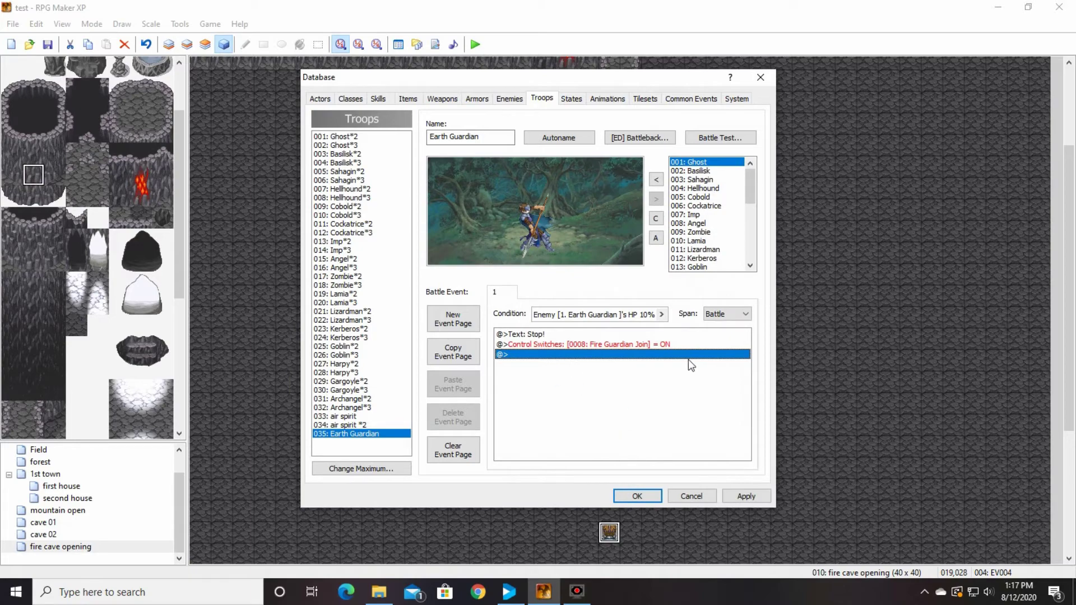
Step: Add a second page to EV004 conditioned on switch 0008: Fire Guardian Join
click(638, 494)
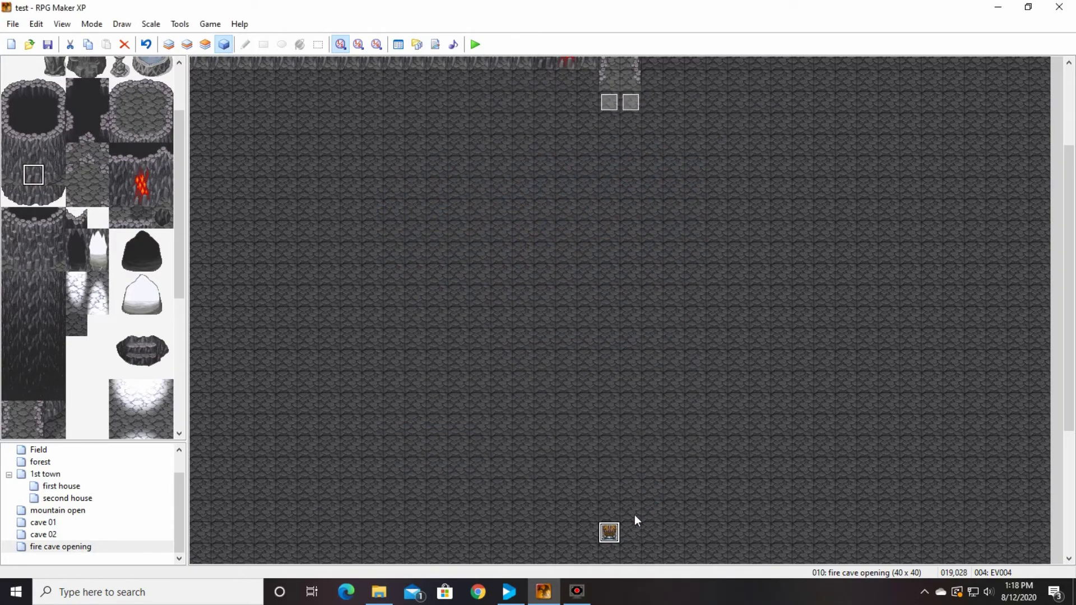
double_click(609, 533)
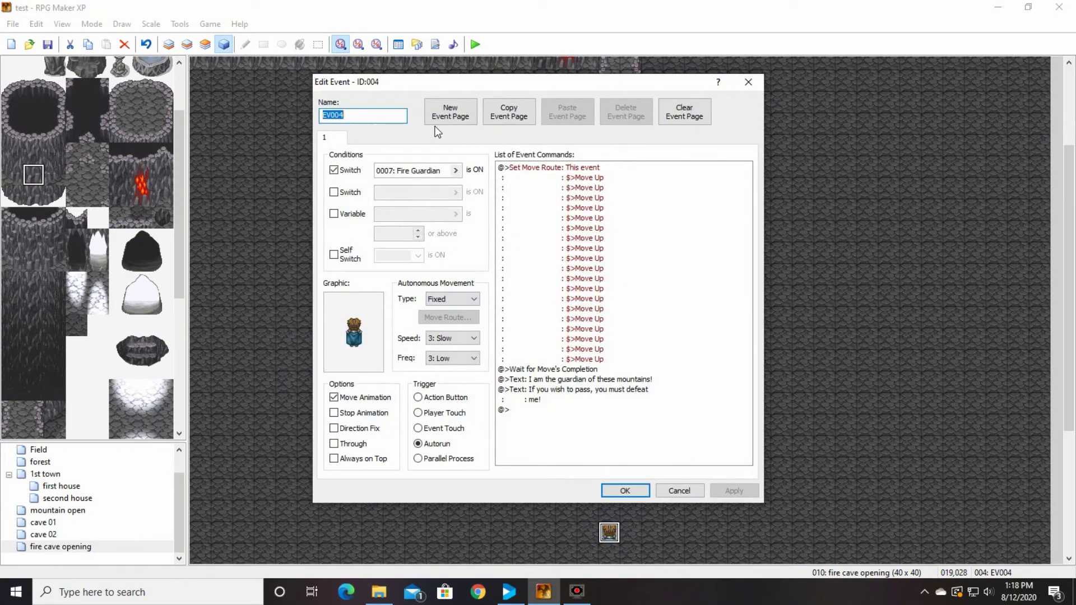
click(466, 114)
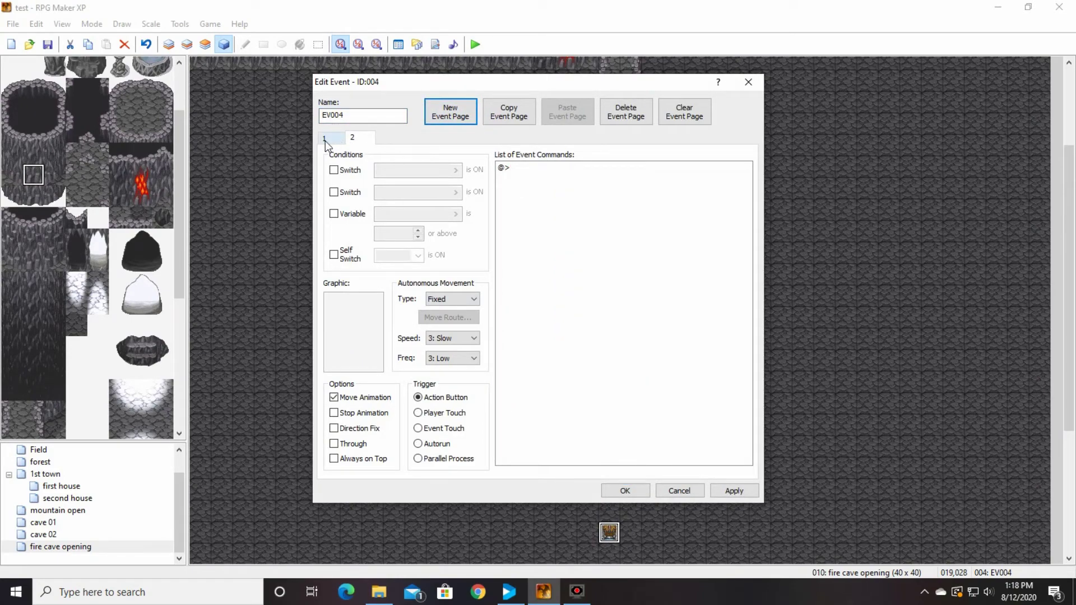
click(524, 168)
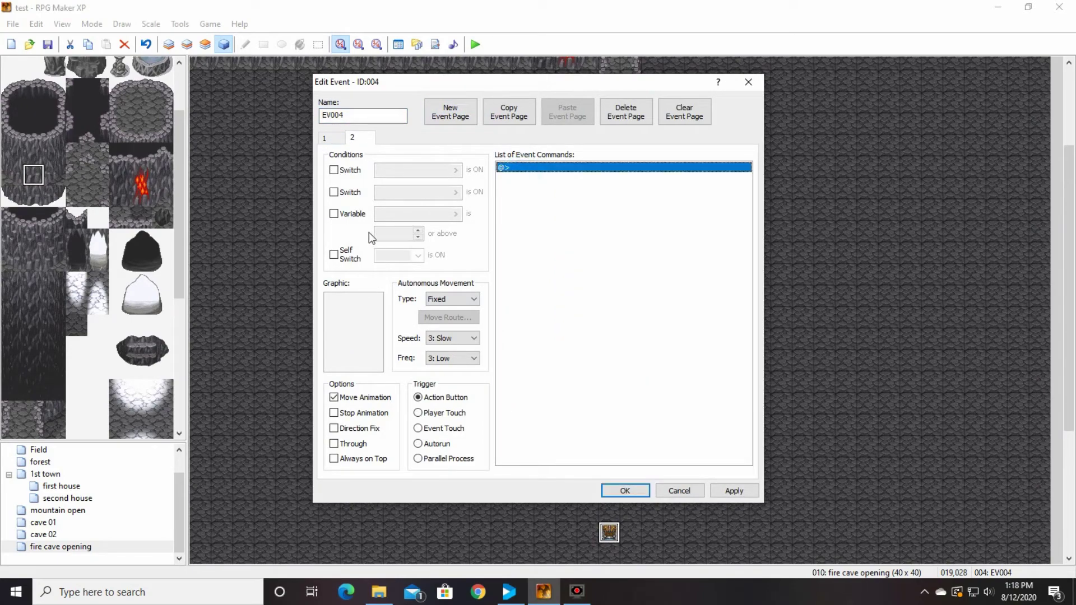
click(334, 170)
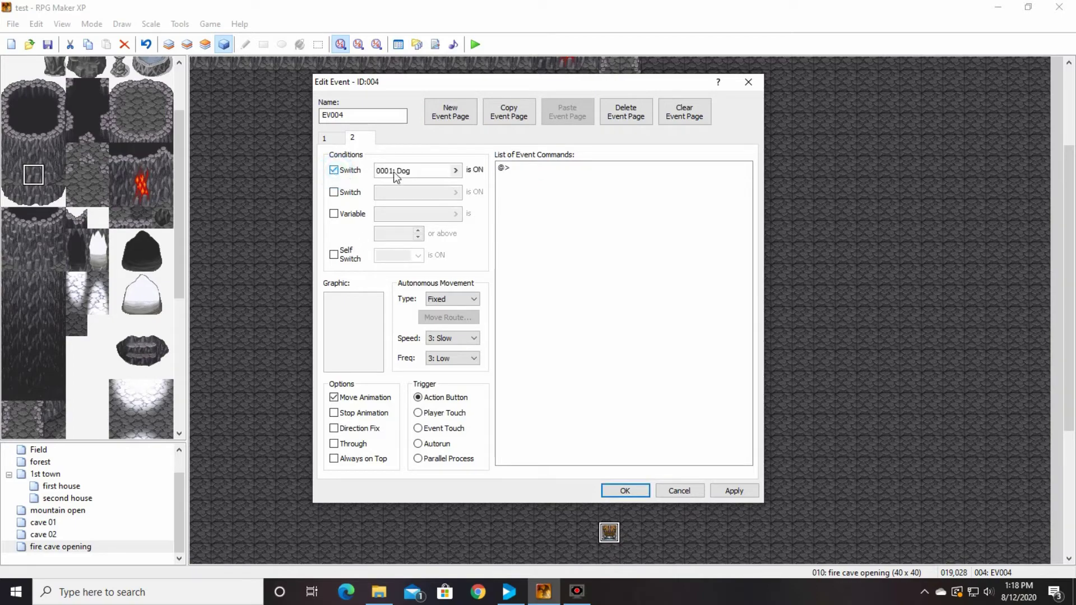
click(455, 170)
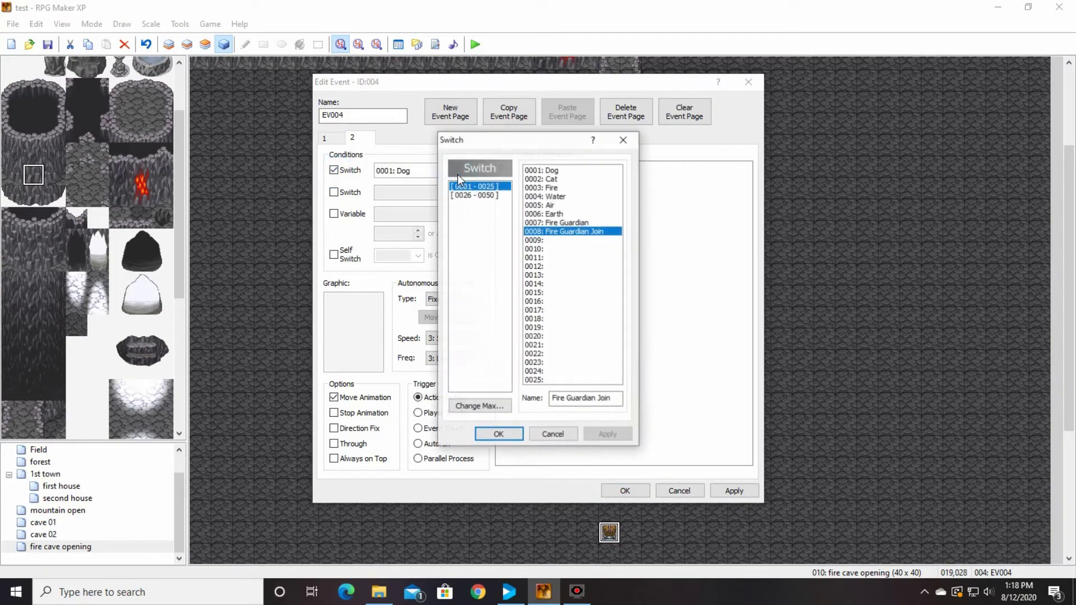
click(499, 434)
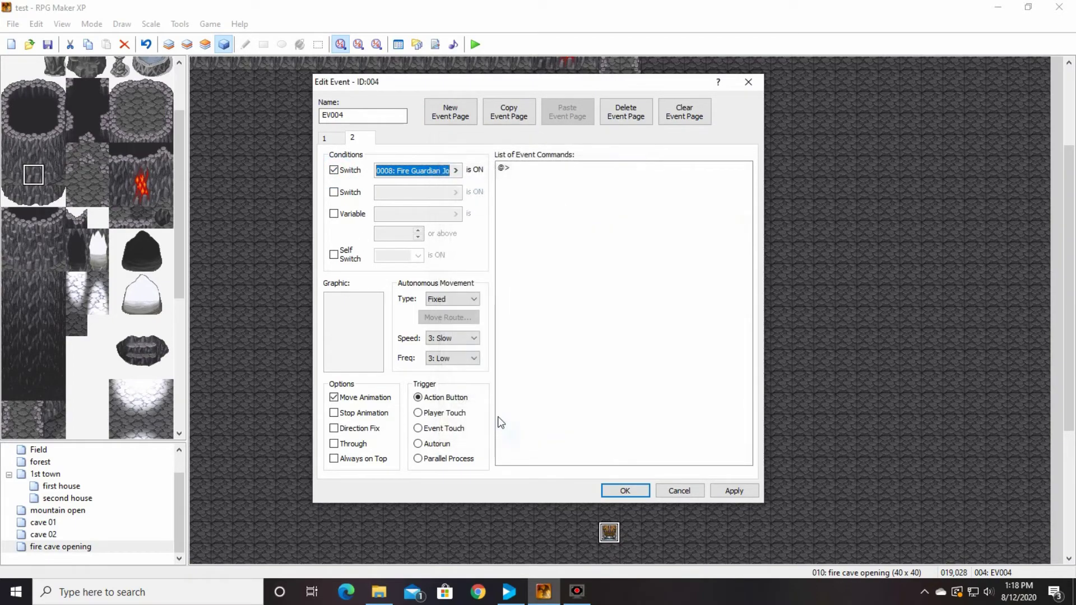
Step: Give page 2 the 010-Lancer02 character sprite
double_click(359, 328)
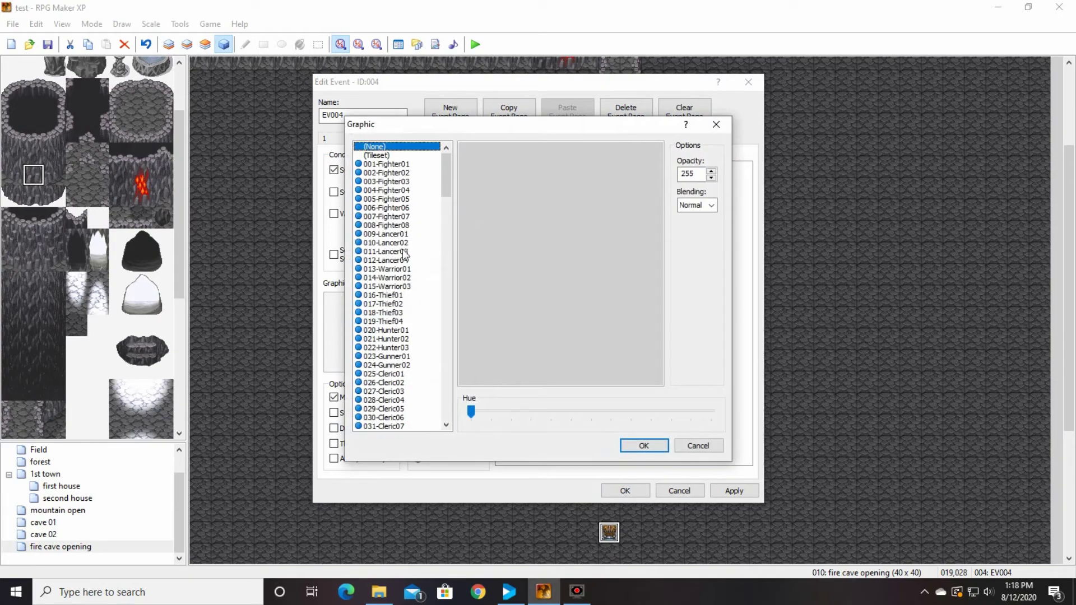
click(404, 251)
click(403, 244)
click(631, 444)
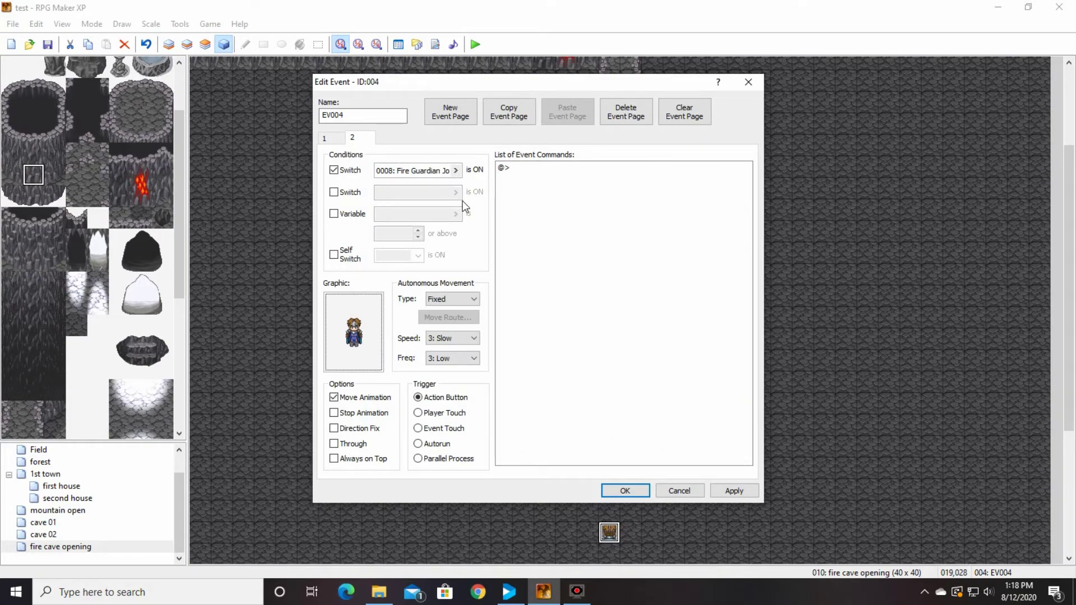
double_click(367, 333)
click(469, 254)
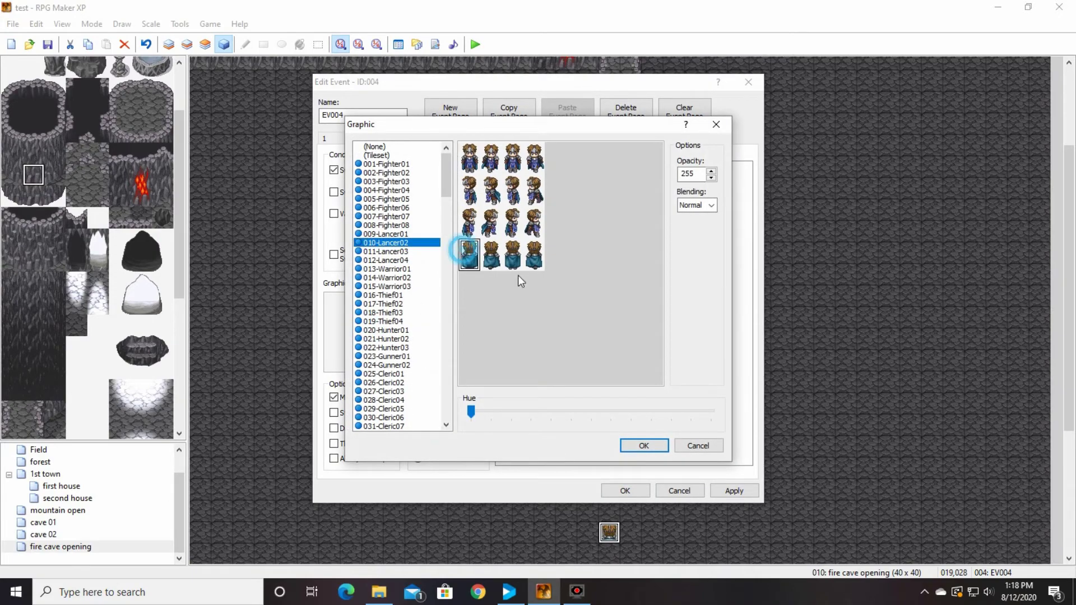
click(644, 446)
click(531, 168)
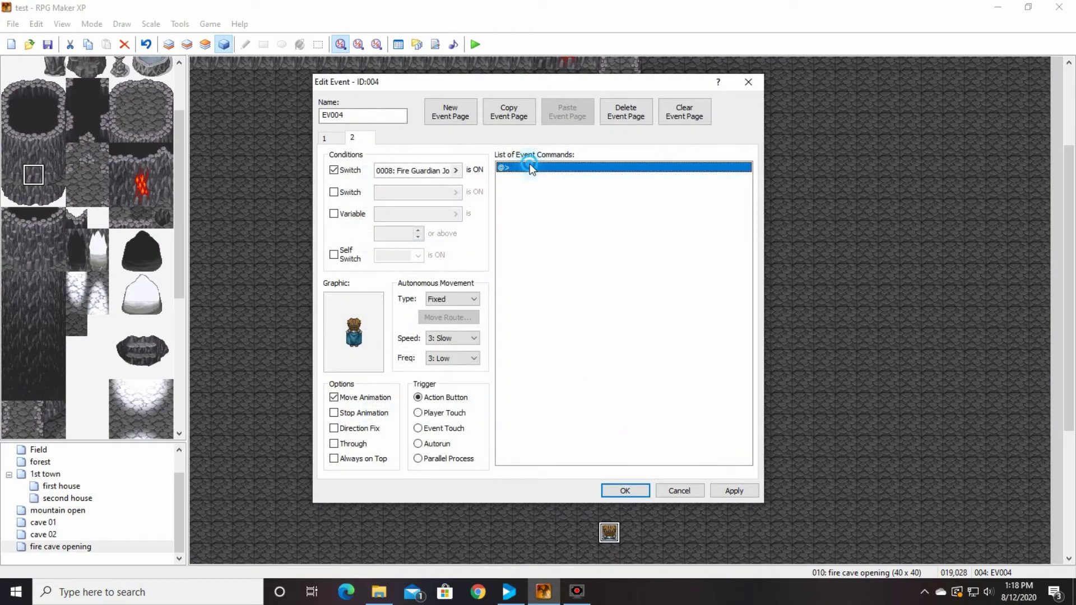
Step: Add the lines 'You are strong!' and 'I can see you are a worthy opponent'
double_click(569, 168)
click(565, 206)
text(You )
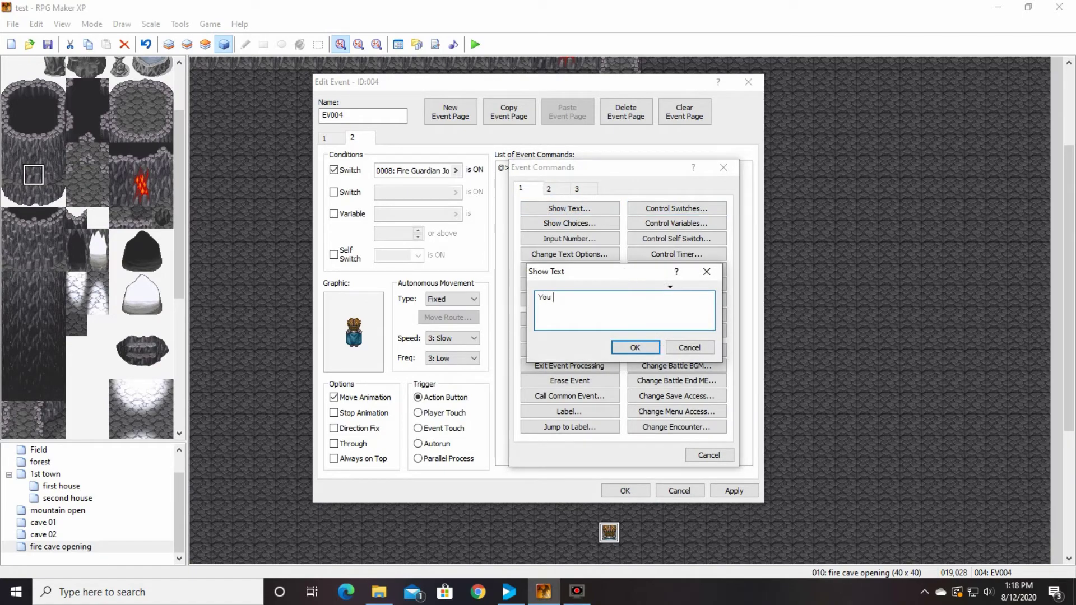
text(are strong!)
click(639, 348)
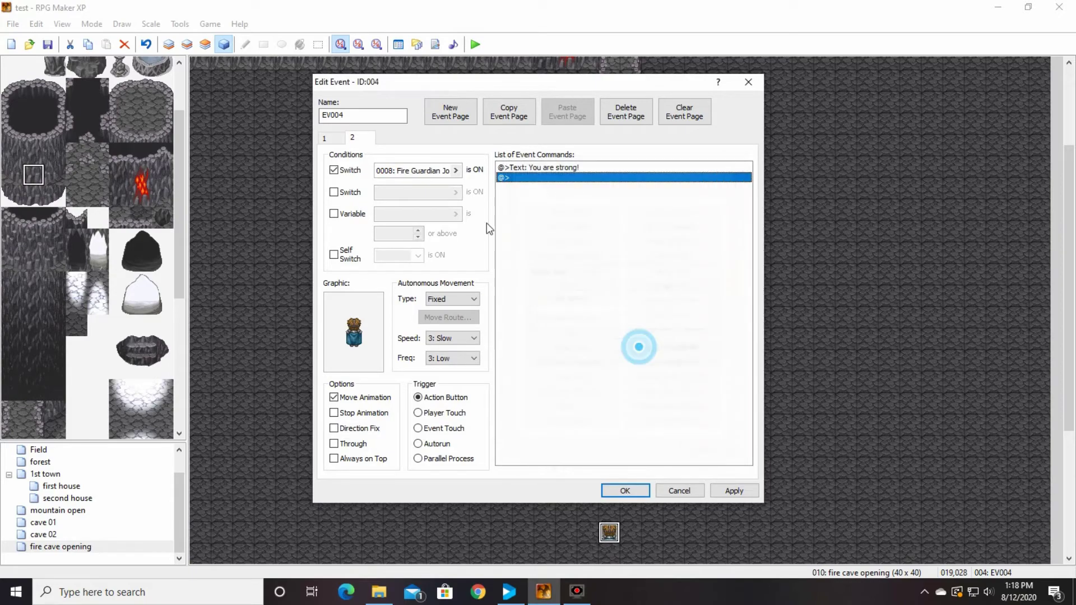
right_click(535, 187)
click(552, 188)
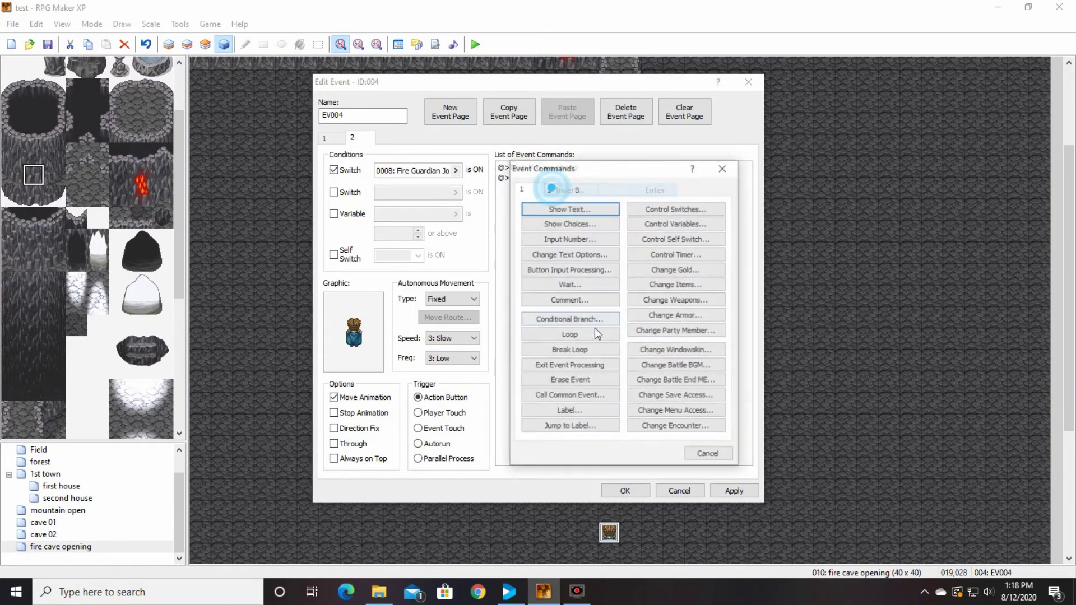
click(569, 209)
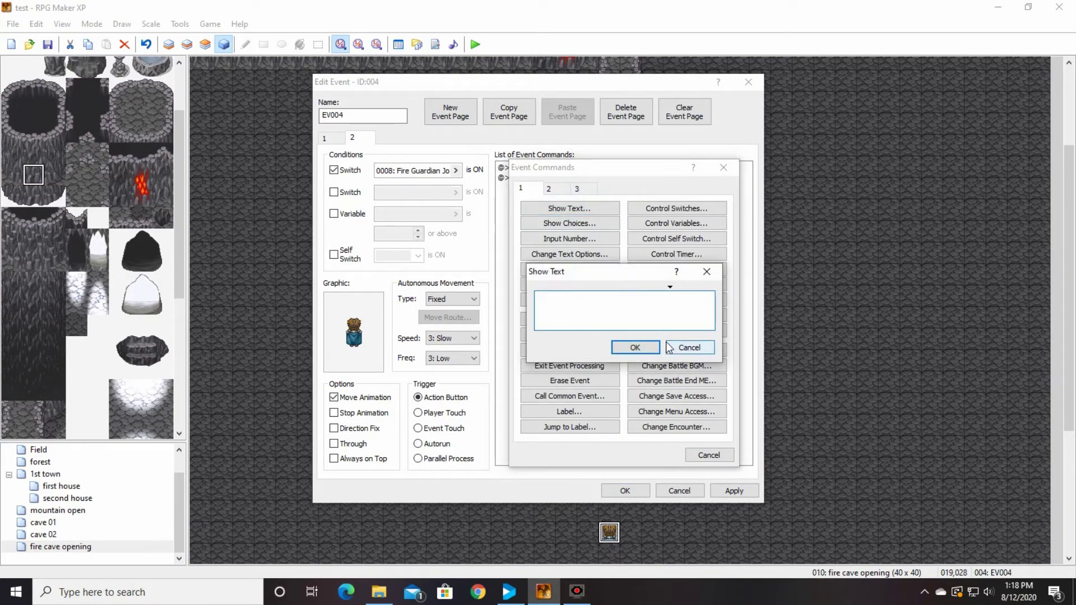
text(I can see you are a )
text(worthy )
text(opponent.)
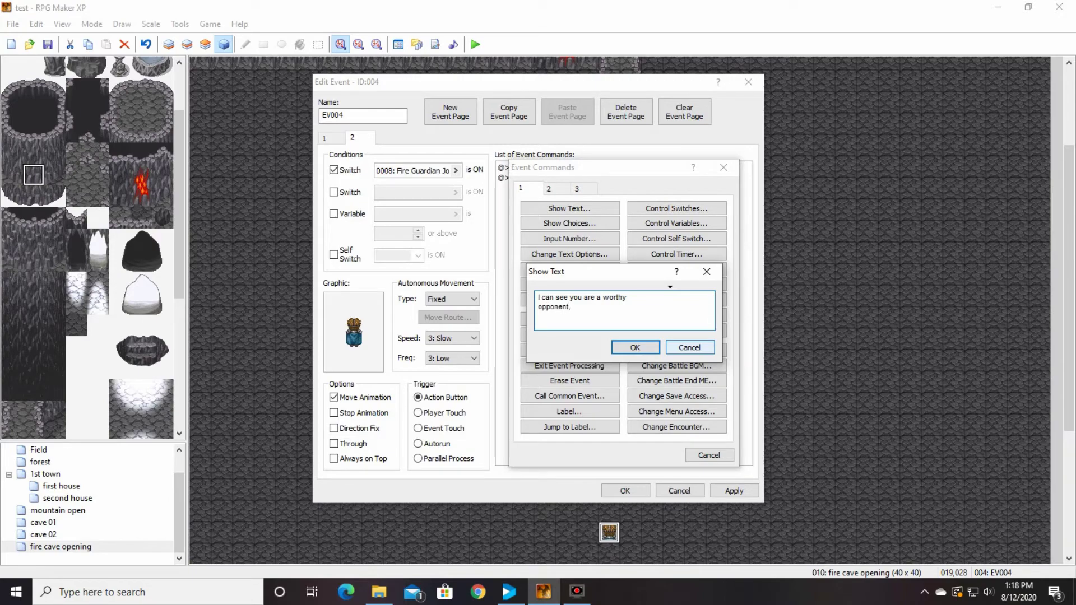
click(638, 347)
Step: Add the lines 'You must be the chosen one!' and 'Can I join you on your quest?'
right_click(519, 200)
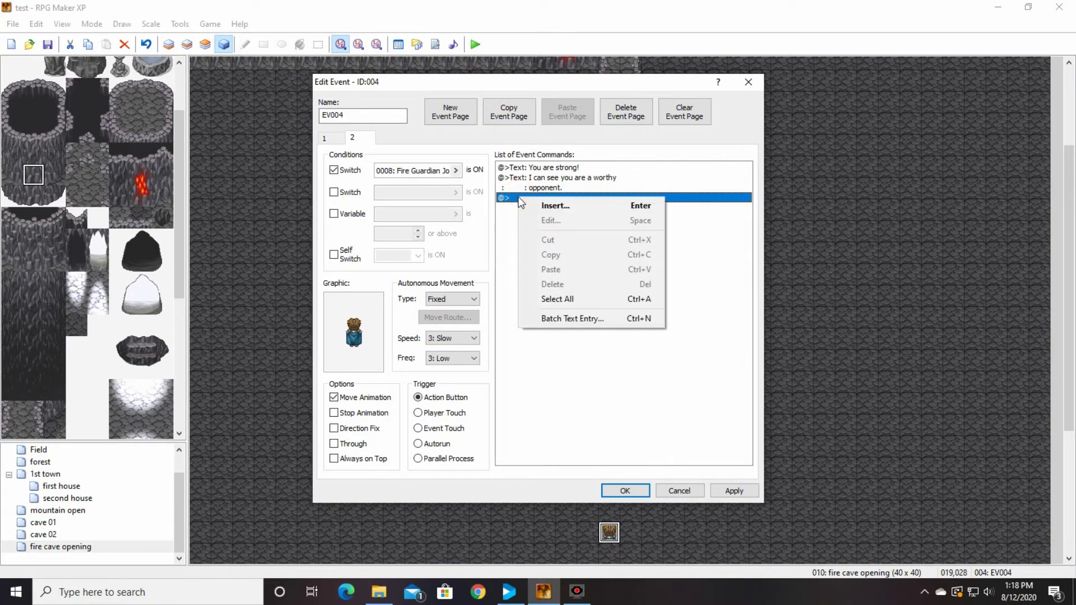
click(552, 206)
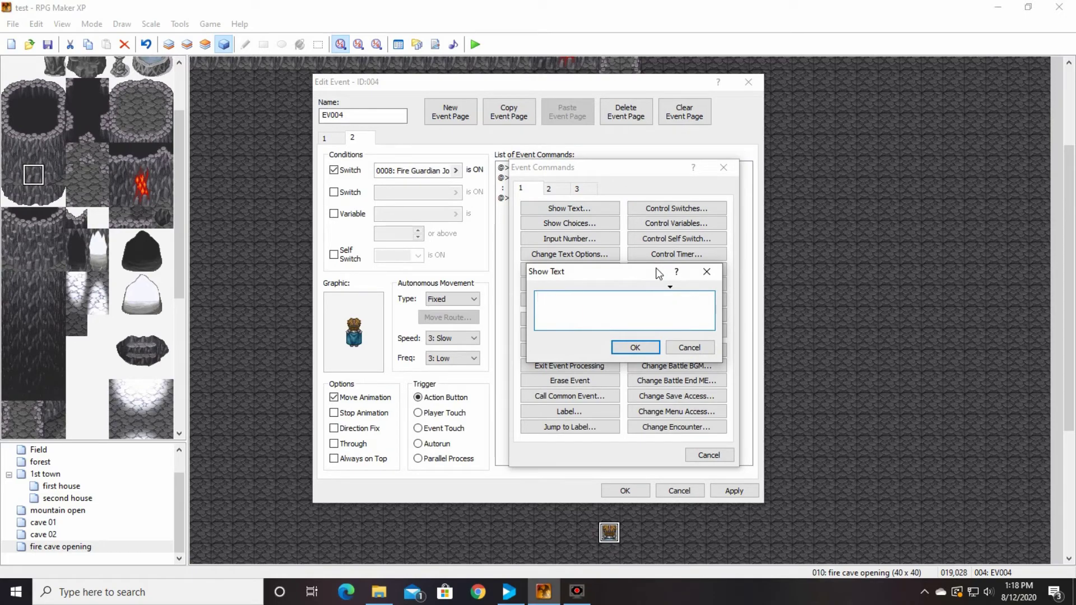
text(You must be the chosen one!)
click(634, 347)
right_click(543, 208)
click(567, 216)
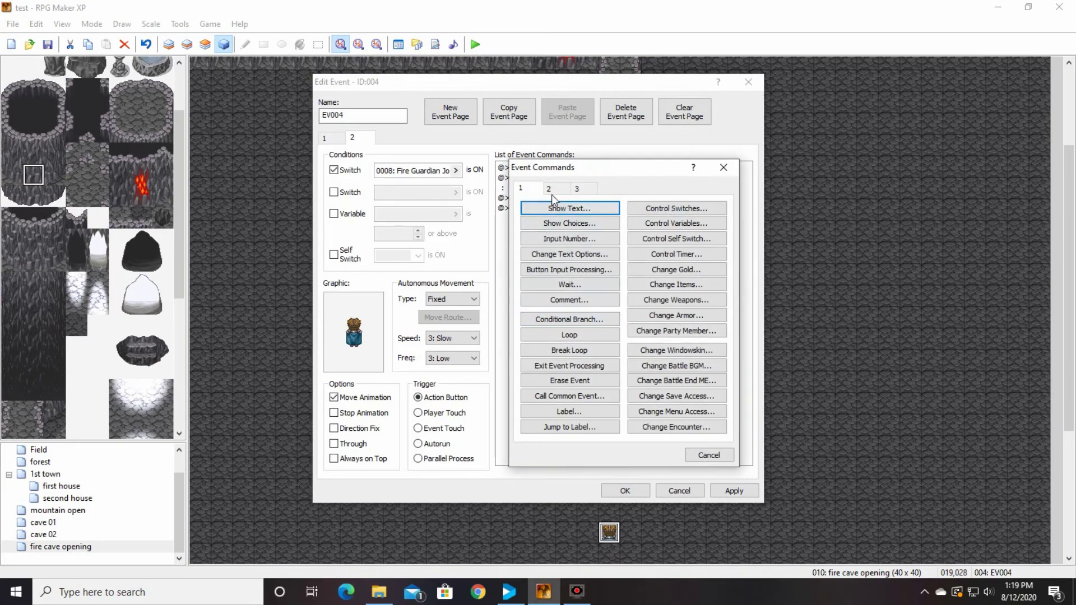
click(563, 206)
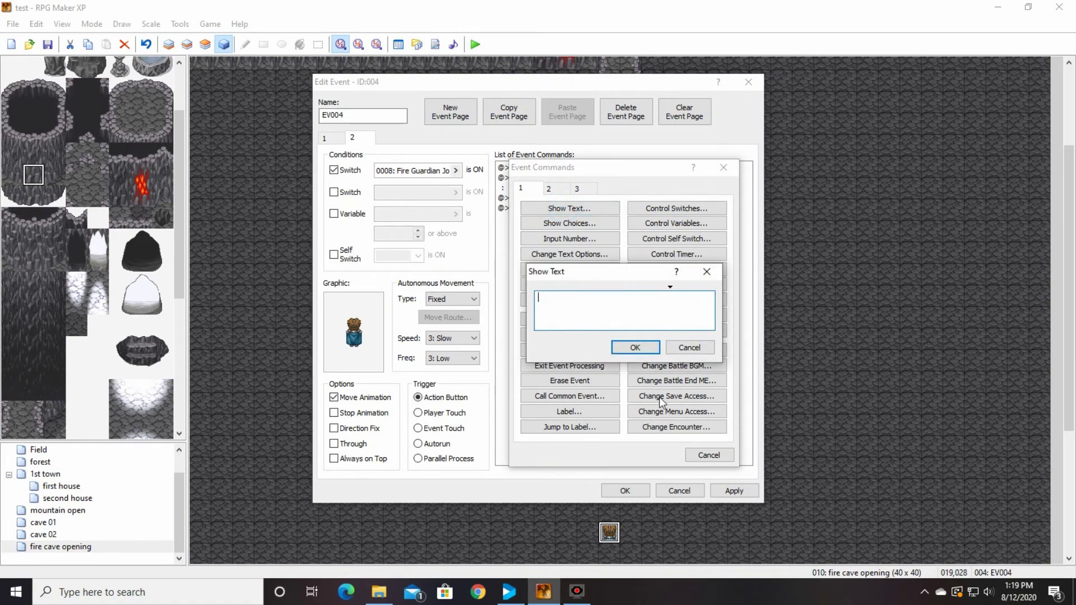
text(Can I join you on)
key(BackSpace)
key(BackSpace)
key(BackSpace)
text(in you on your quest?)
click(647, 345)
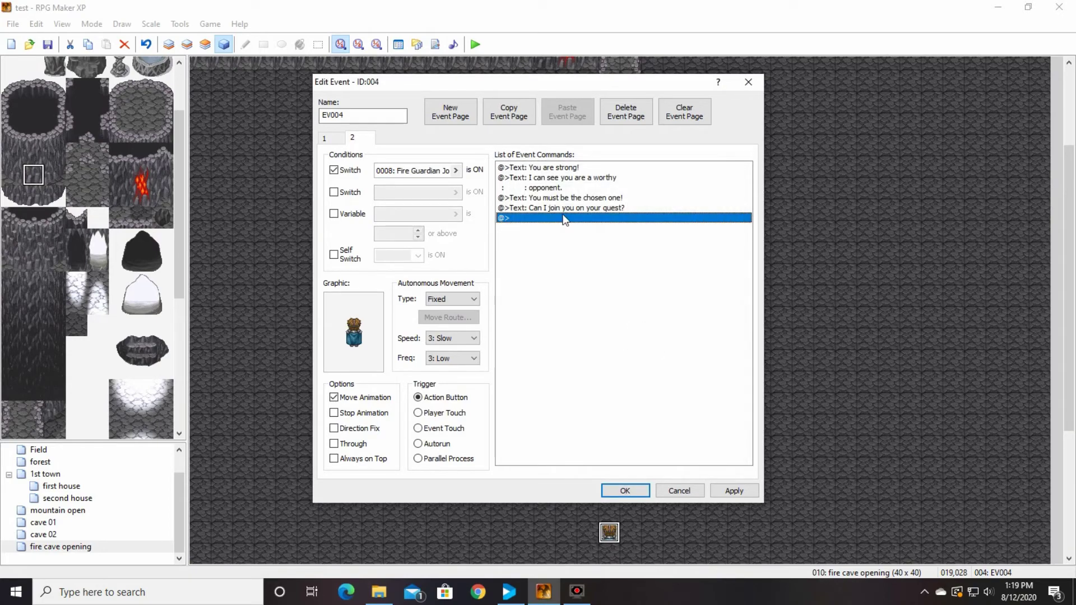
Step: Add a Yes/No choice after the guardian's question
right_click(548, 225)
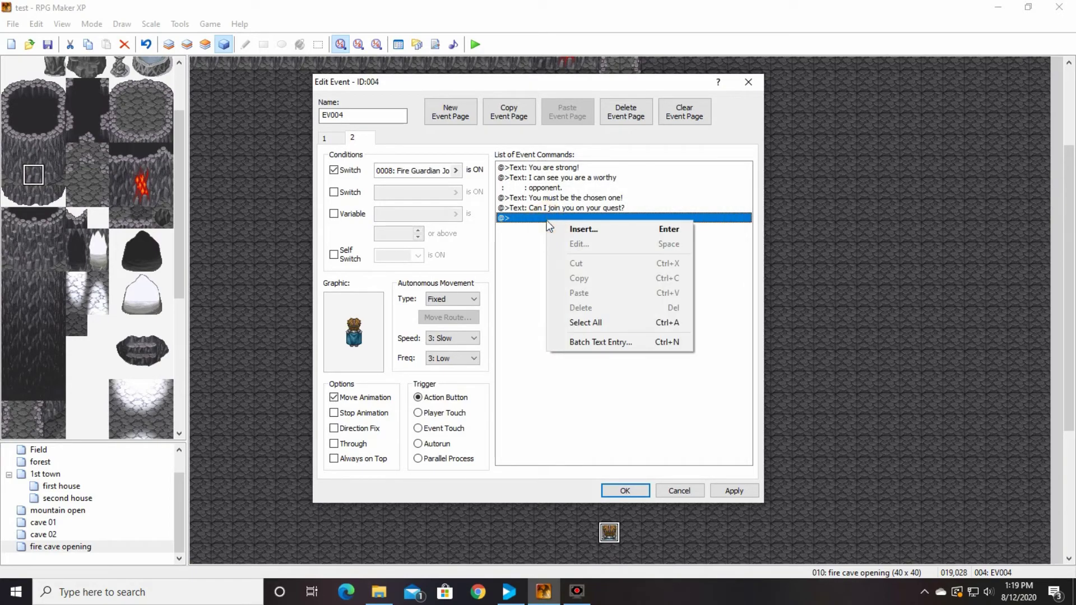
click(590, 232)
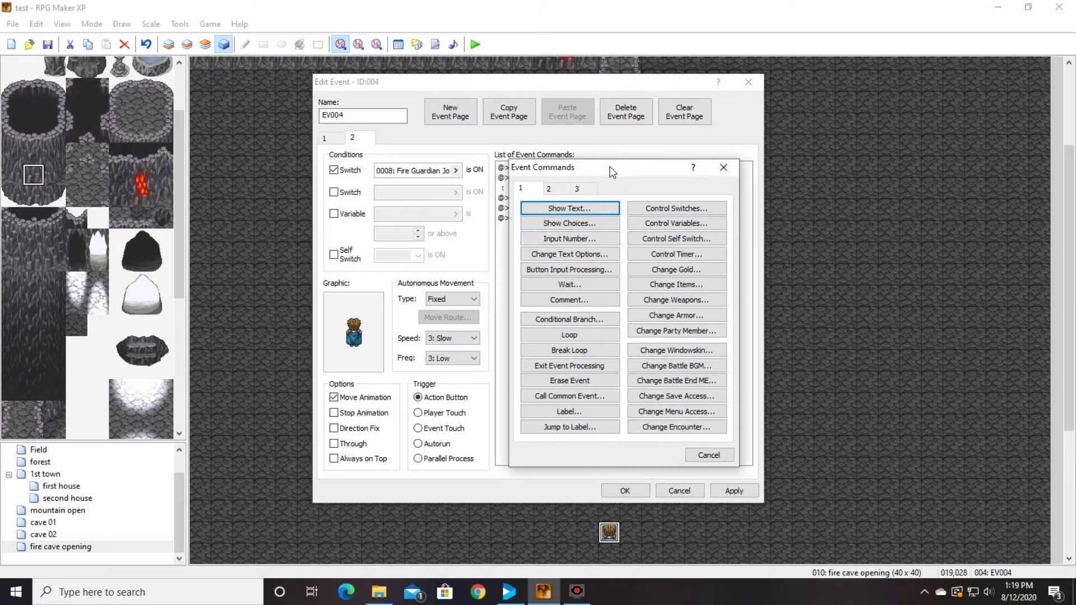
drag(612, 172, 752, 180)
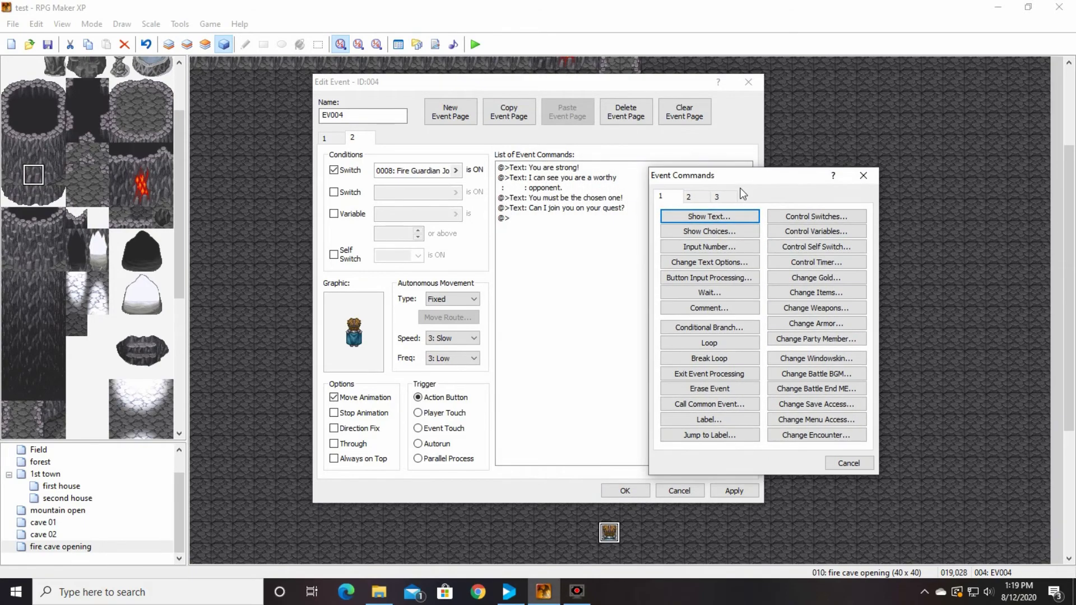
click(730, 234)
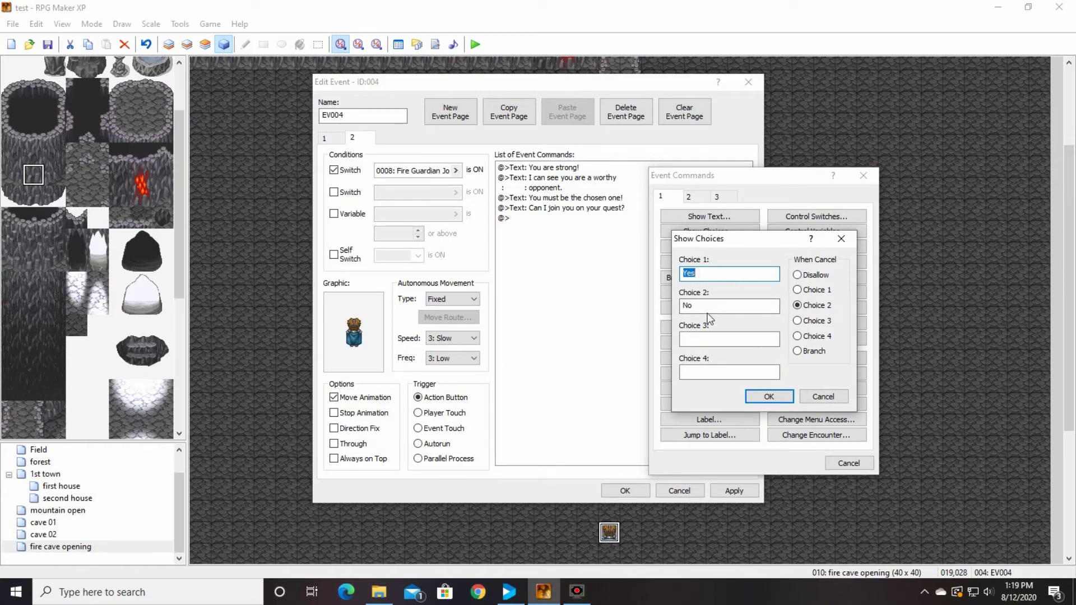
click(768, 397)
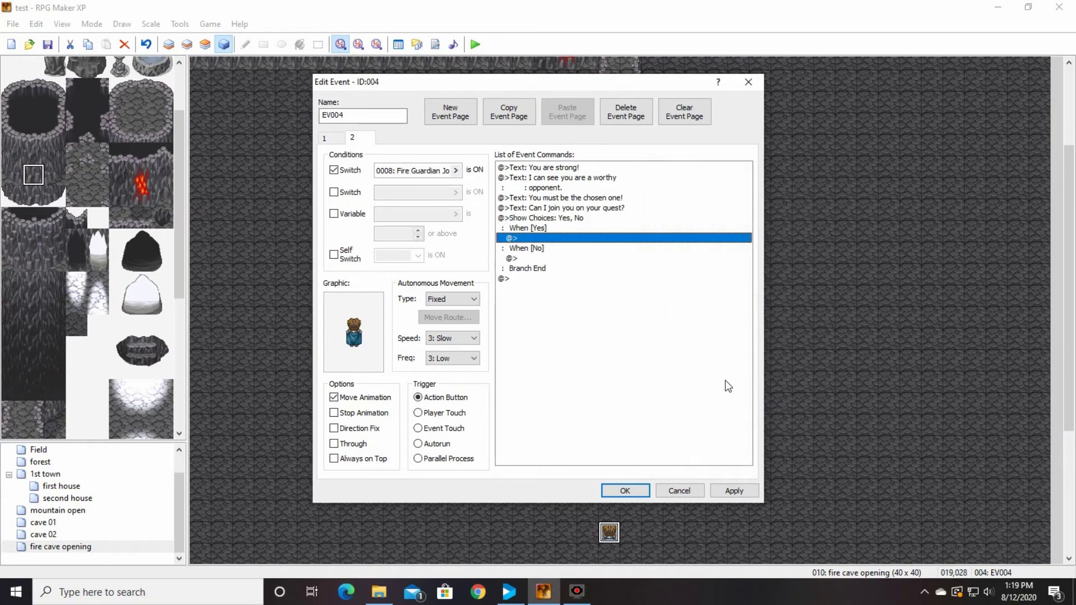
Step: Under Yes, show 'I will not let you down' and add Earth Guardian to the party
double_click(544, 239)
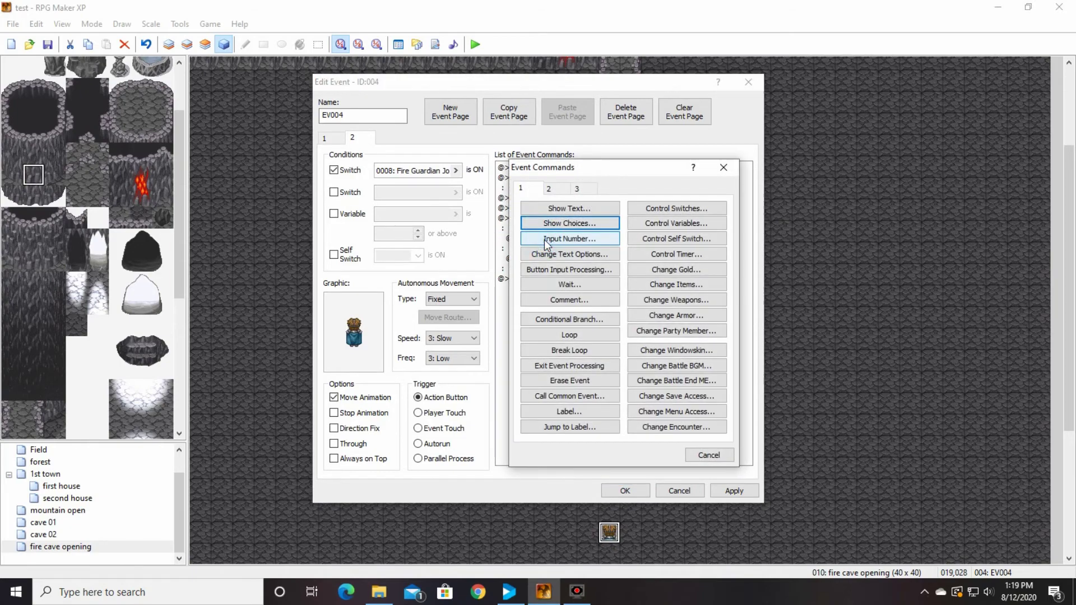
click(567, 209)
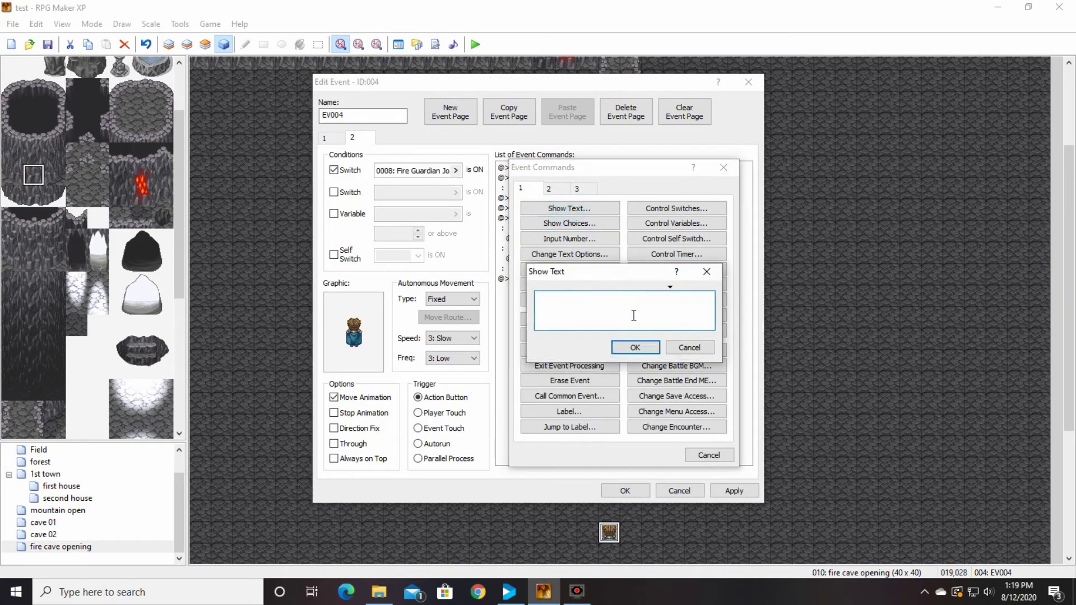
text(I will not let you down!)
click(635, 348)
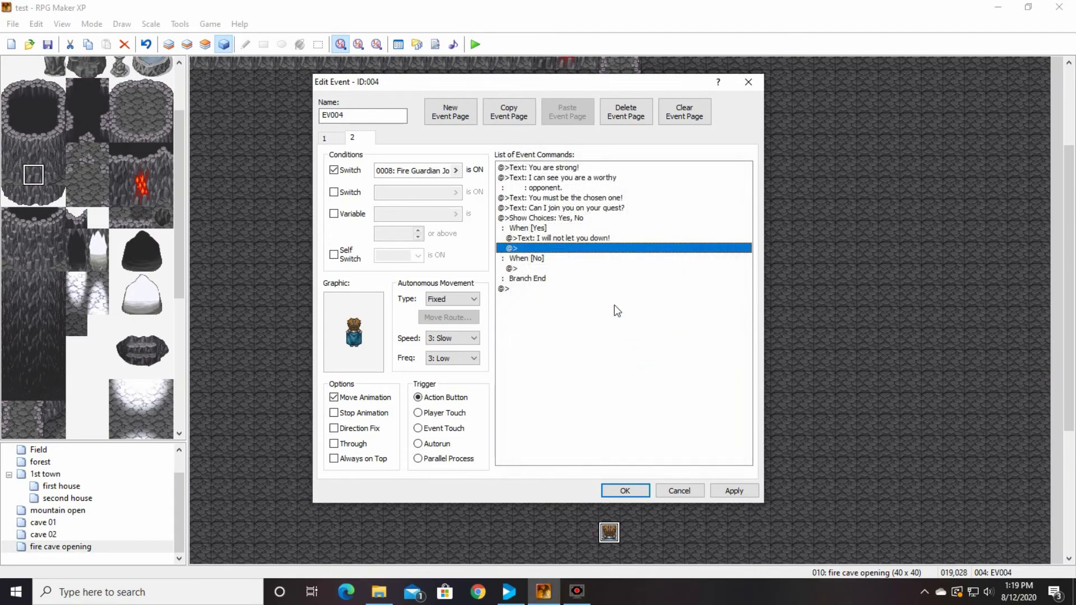
double_click(566, 252)
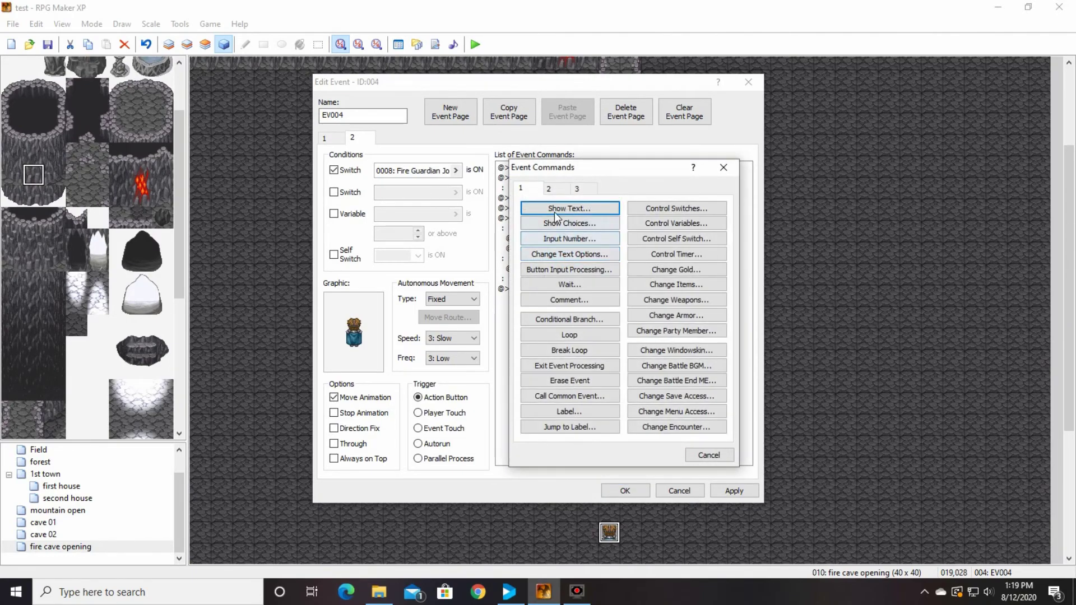
click(675, 330)
click(631, 295)
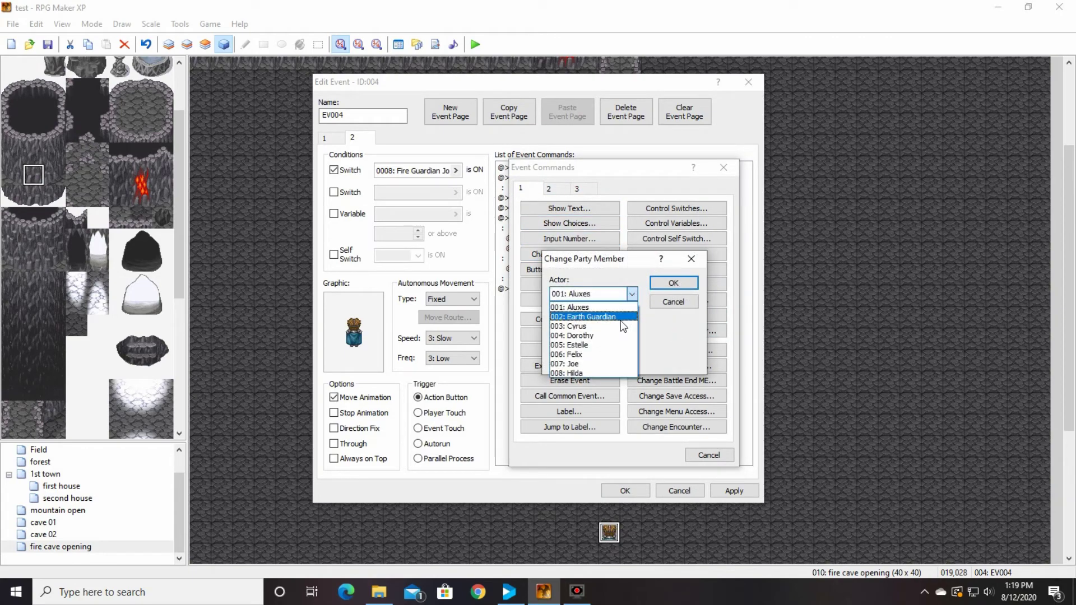
click(617, 311)
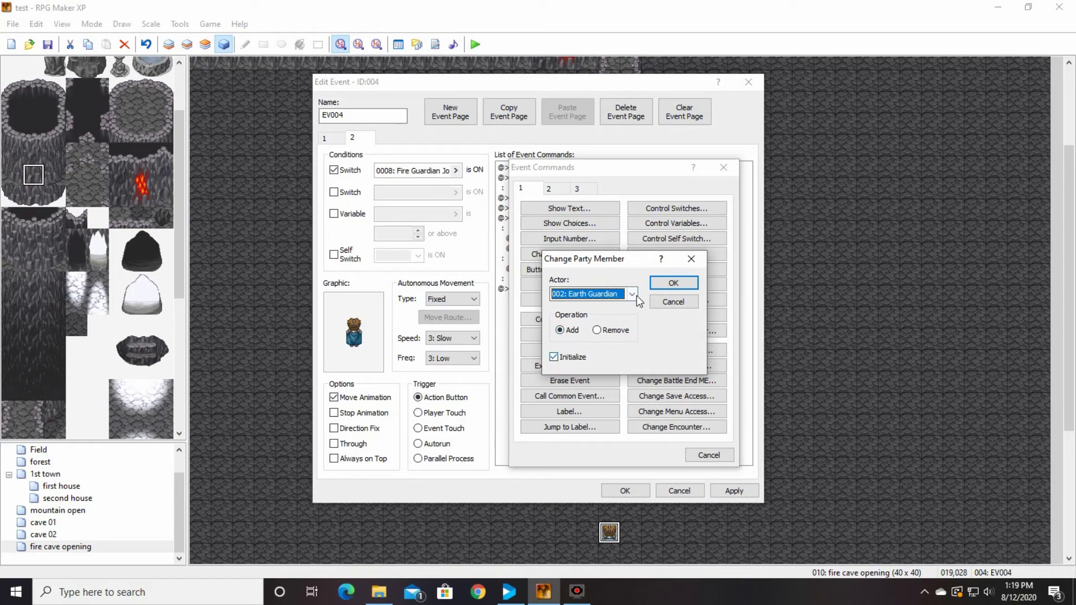
click(661, 285)
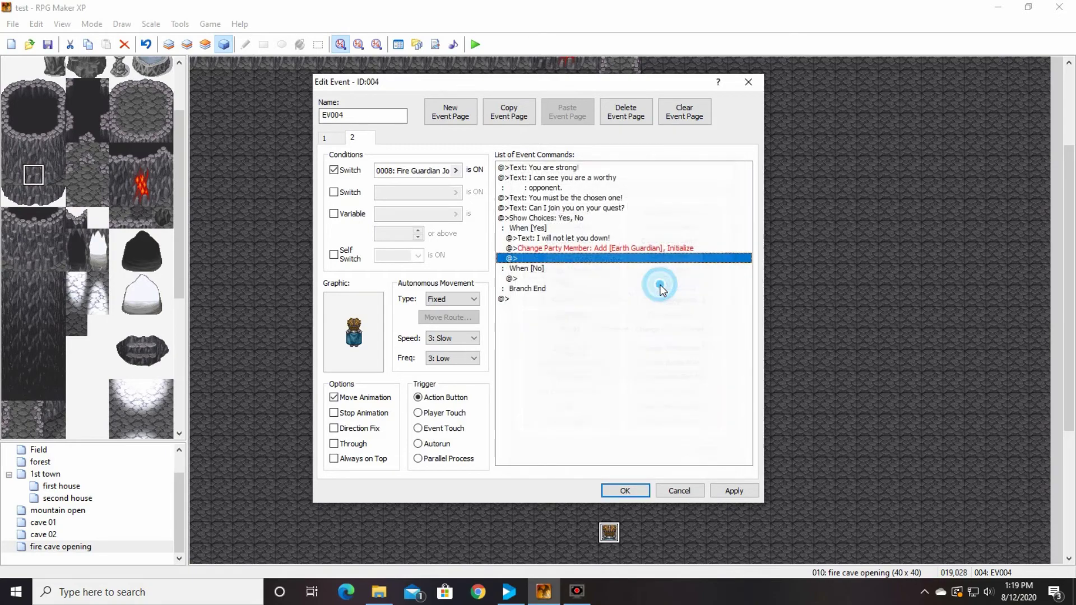
Step: Turn self switch A on under Yes, and add a page 3 conditioned on self switch A
right_click(553, 258)
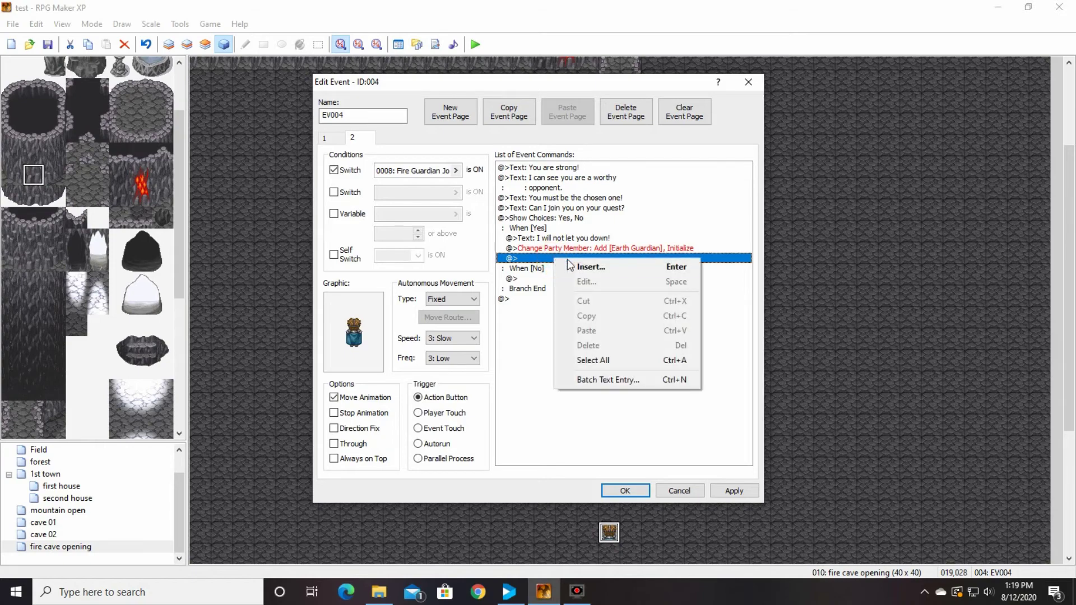
click(600, 265)
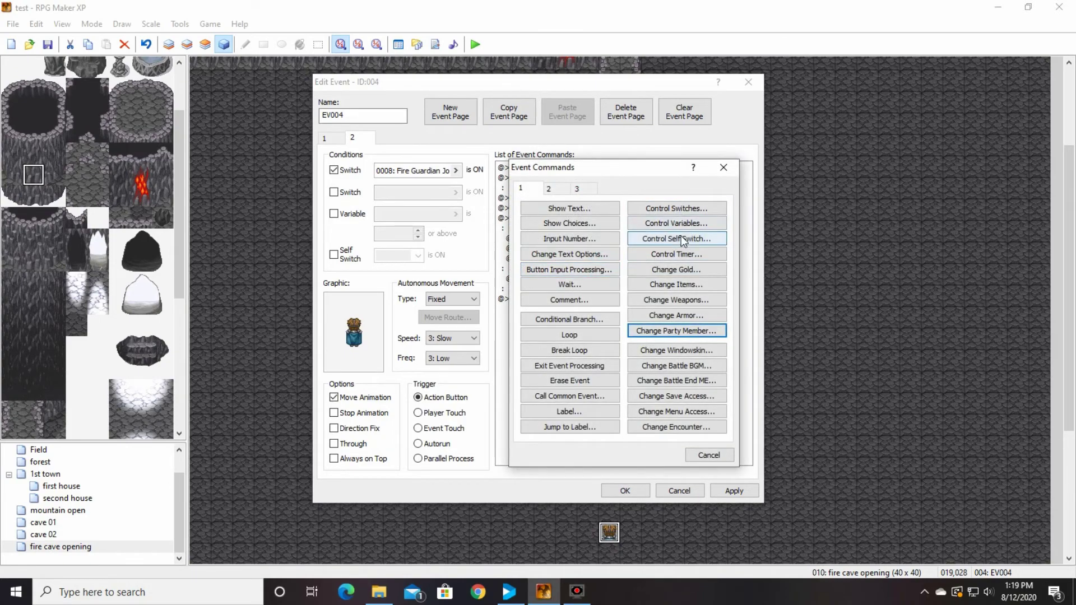
click(681, 238)
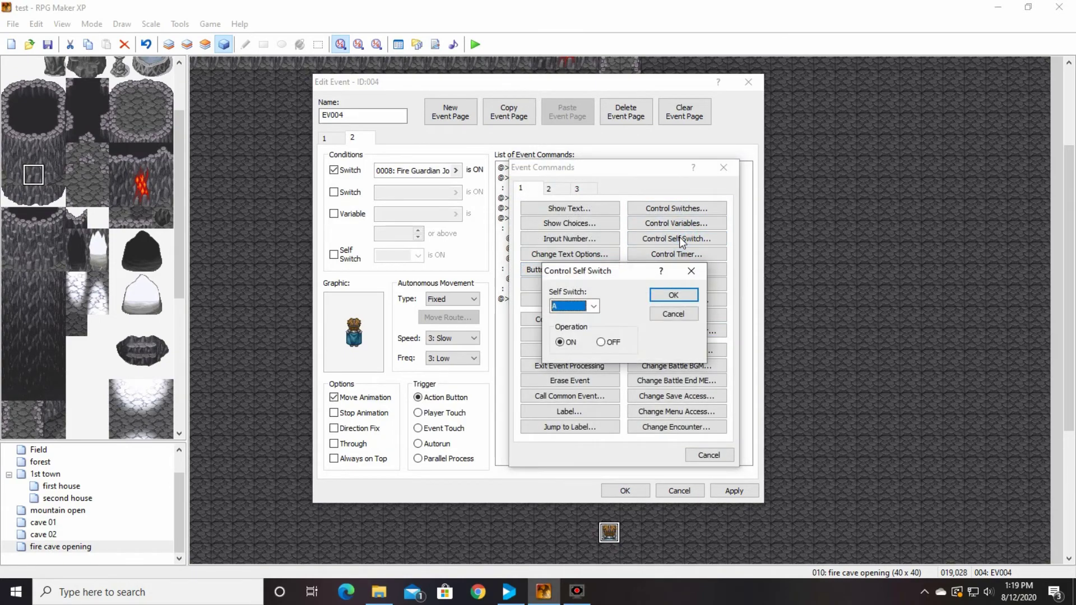
click(675, 295)
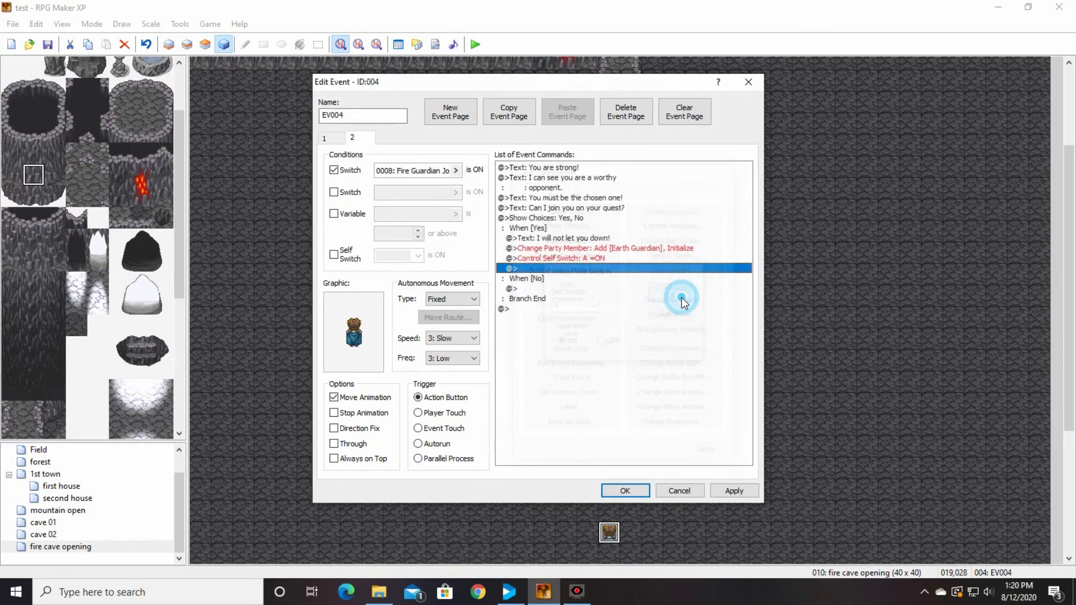
click(448, 119)
click(334, 256)
Step: Under No, add a reply line beginning 'Oh that's too'
click(353, 138)
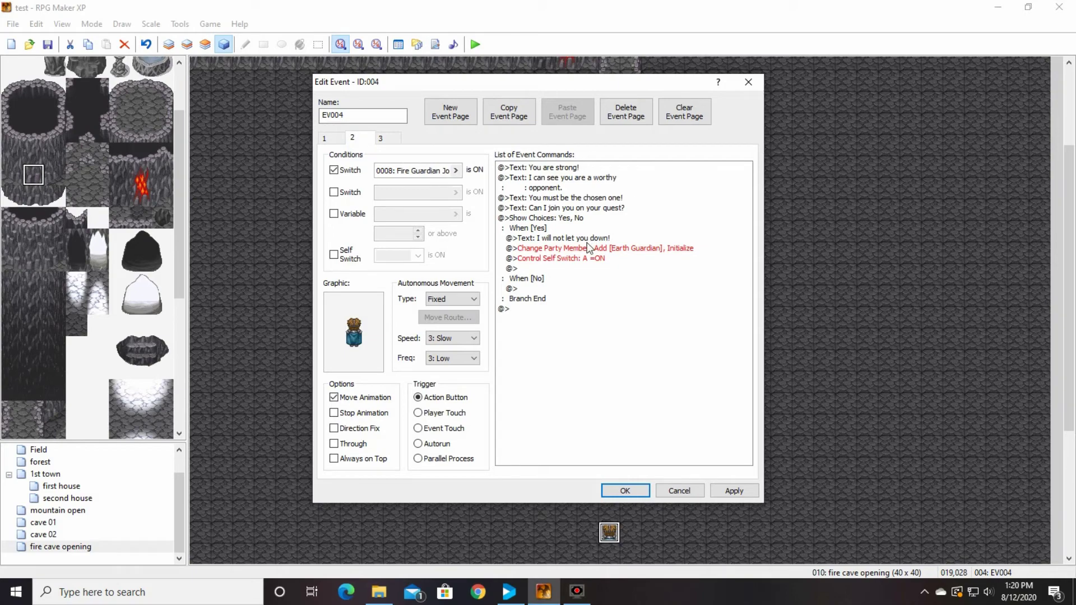
click(536, 288)
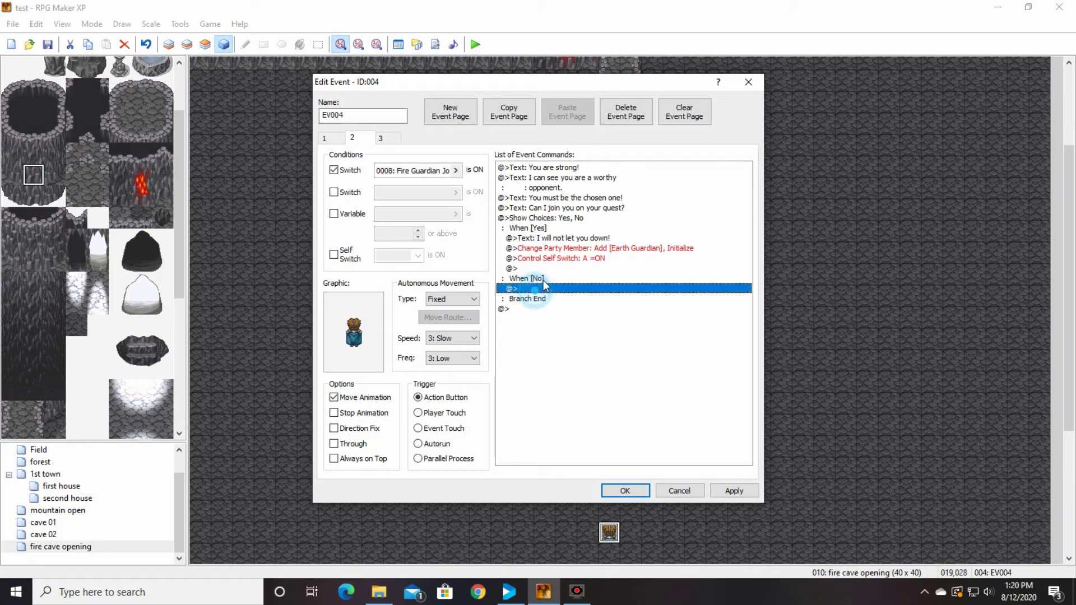
right_click(551, 287)
click(581, 296)
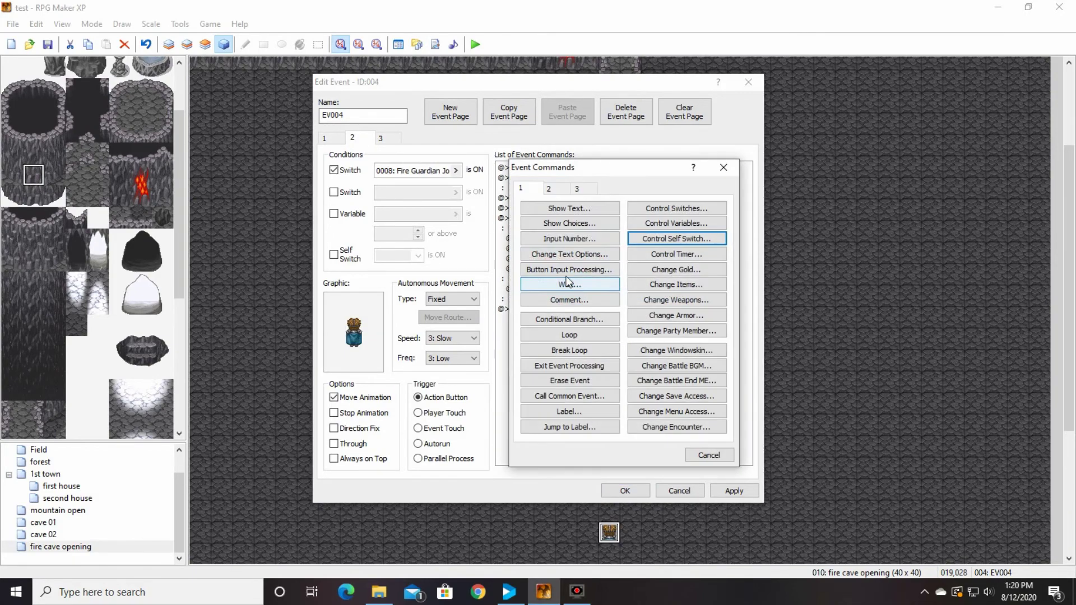
click(569, 208)
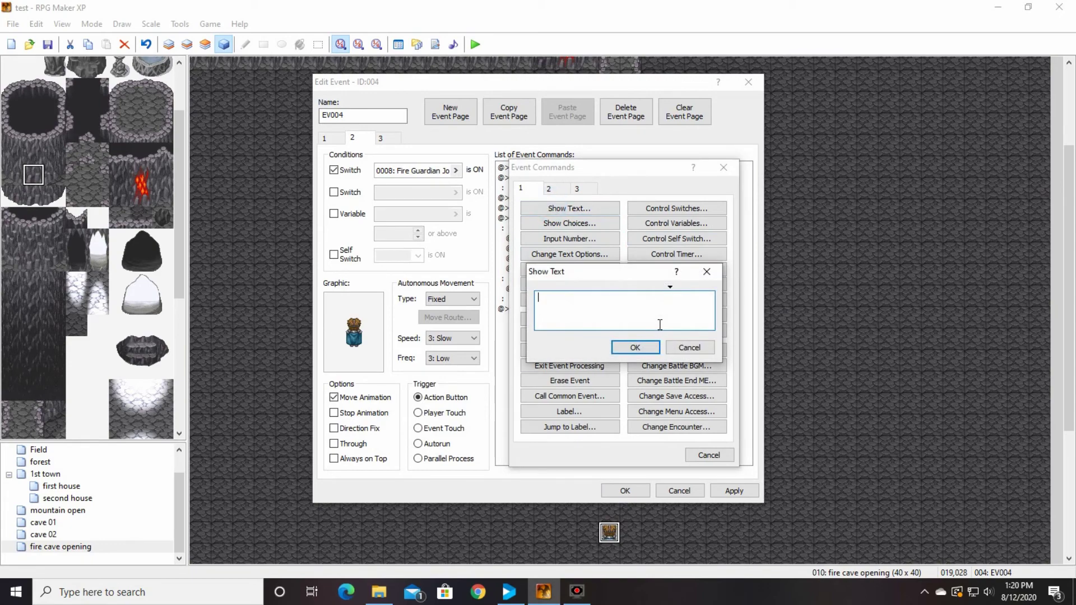
text(Oh that's too bad...)
click(645, 346)
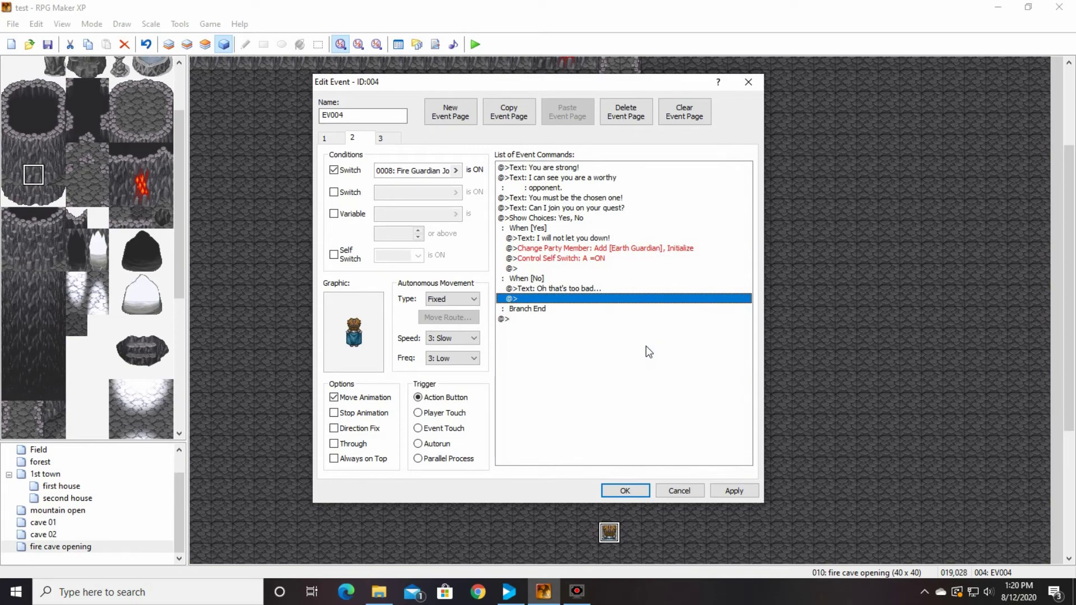
Step: Turn self switch B on after the No reply
right_click(544, 298)
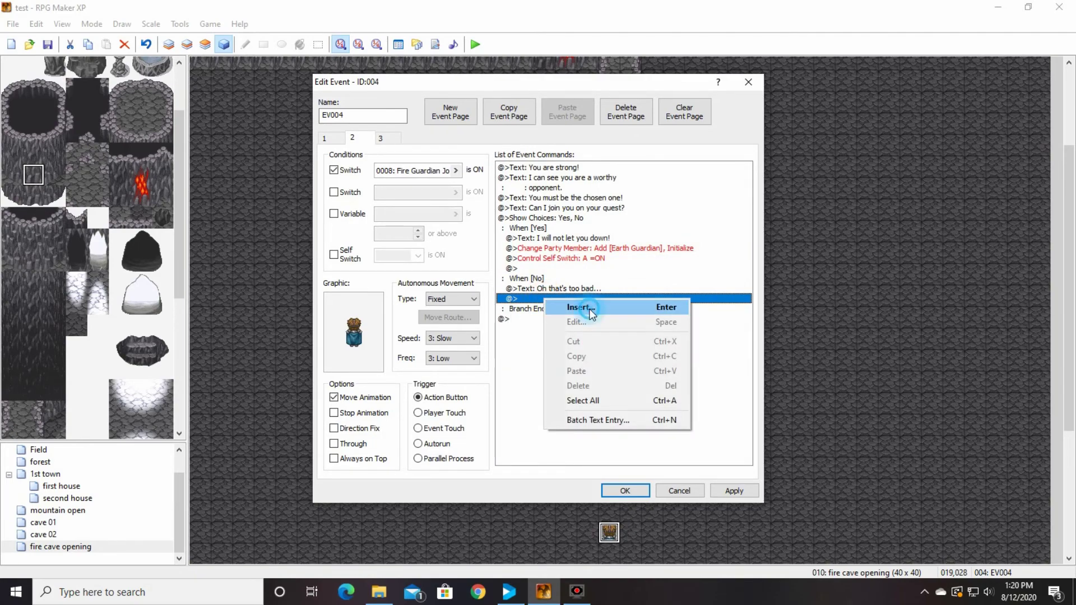
click(568, 306)
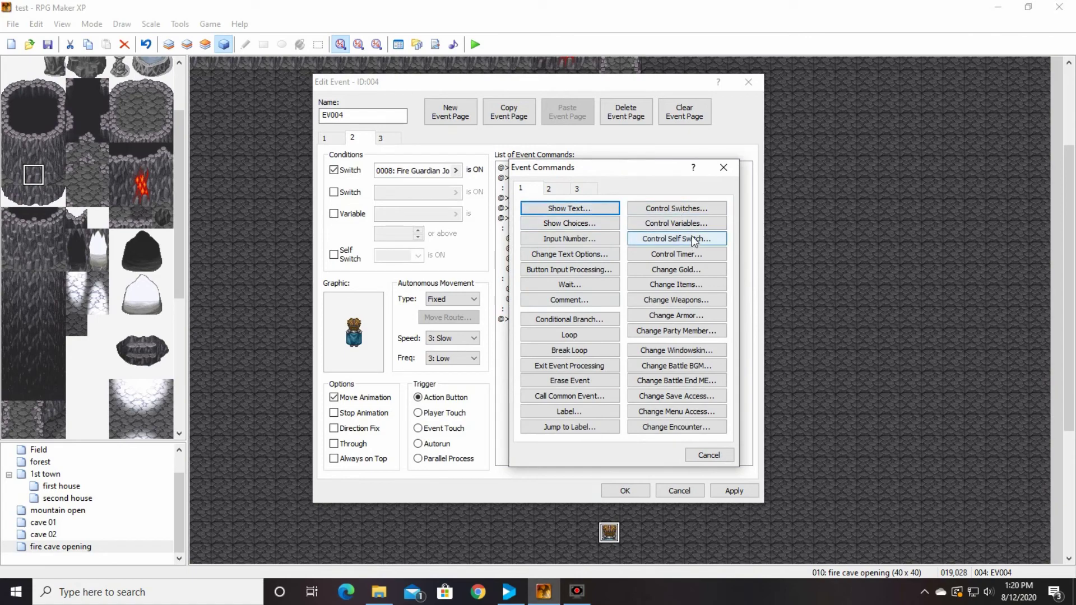
click(694, 240)
click(600, 311)
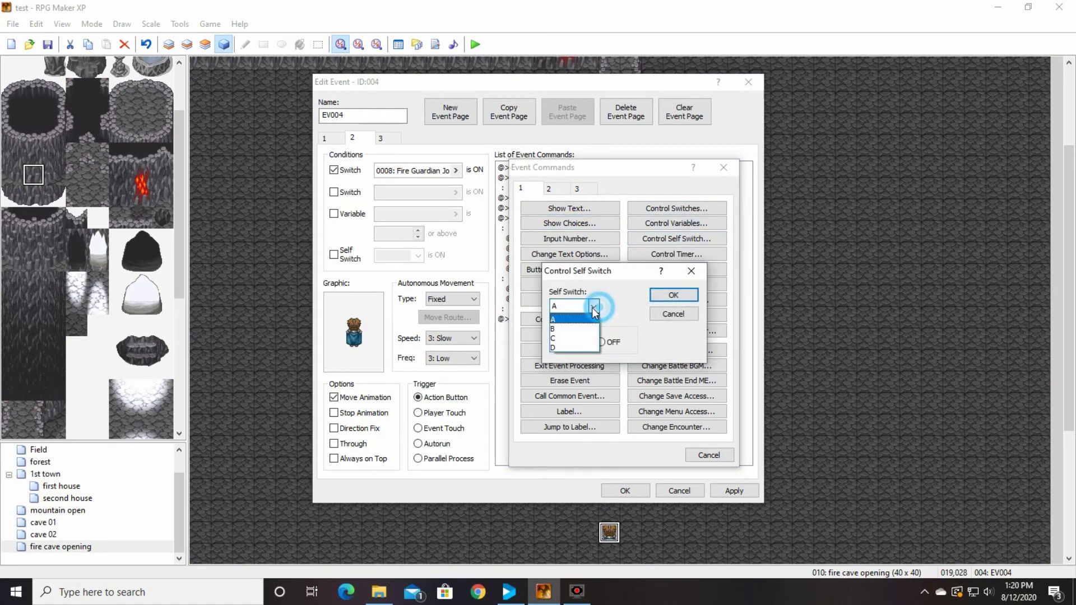
click(567, 323)
click(673, 294)
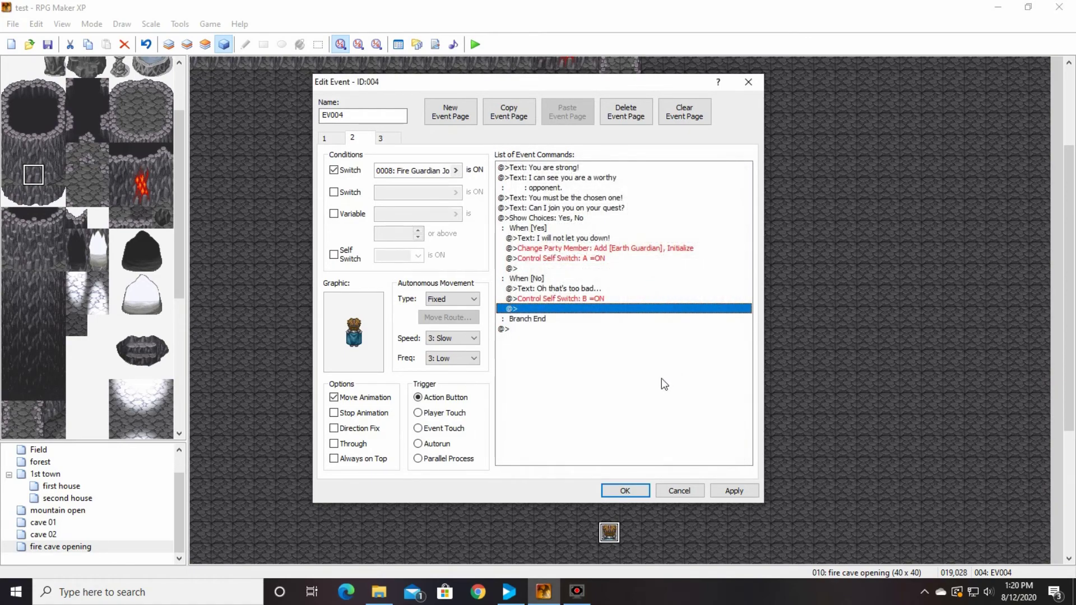
Step: Copy page 2 and paste it into a new fourth event page
click(380, 139)
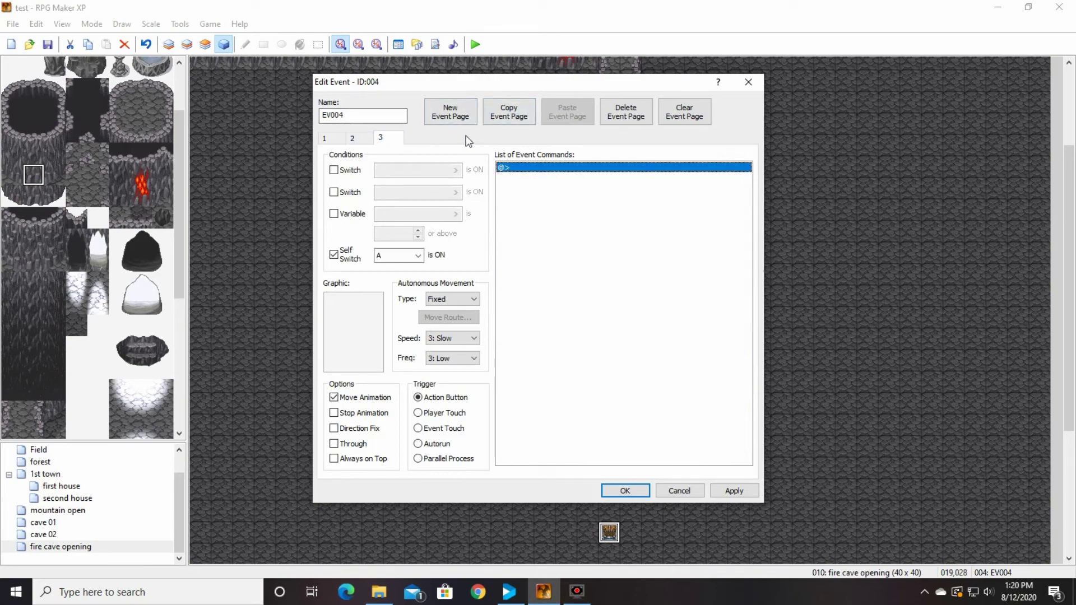
click(353, 139)
click(501, 119)
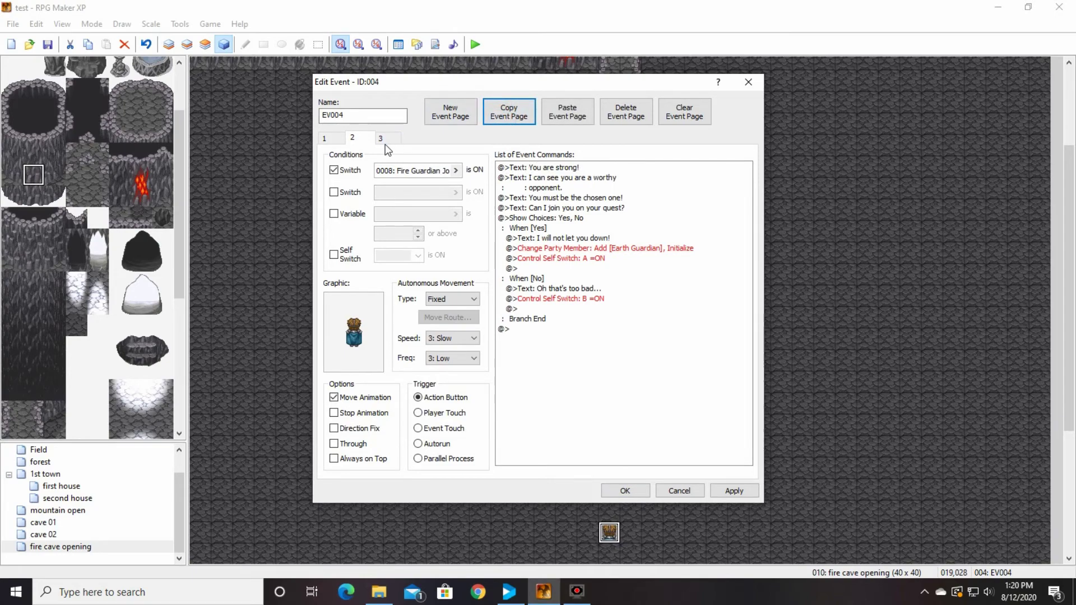
click(380, 138)
click(448, 116)
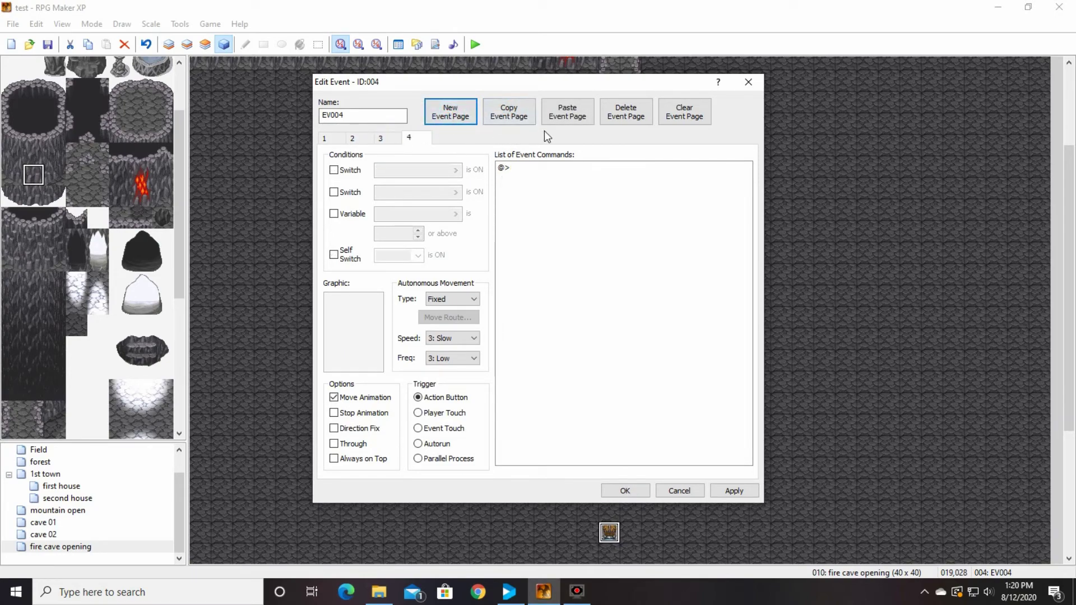
click(564, 122)
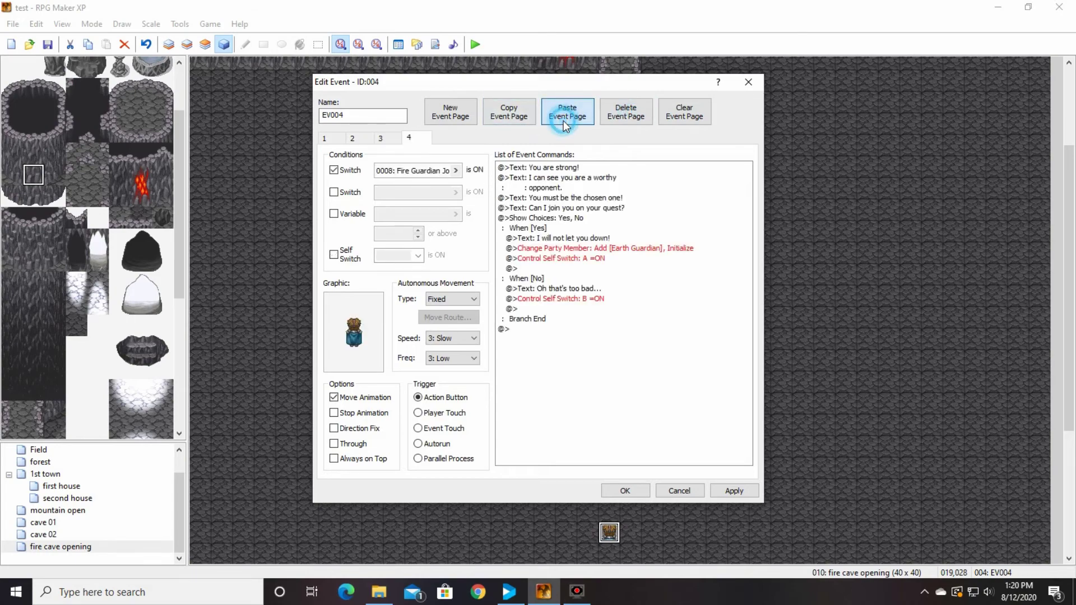
Step: Delete page 4's commands and replace its Fire Guardian Join condition with self switch B
click(545, 168)
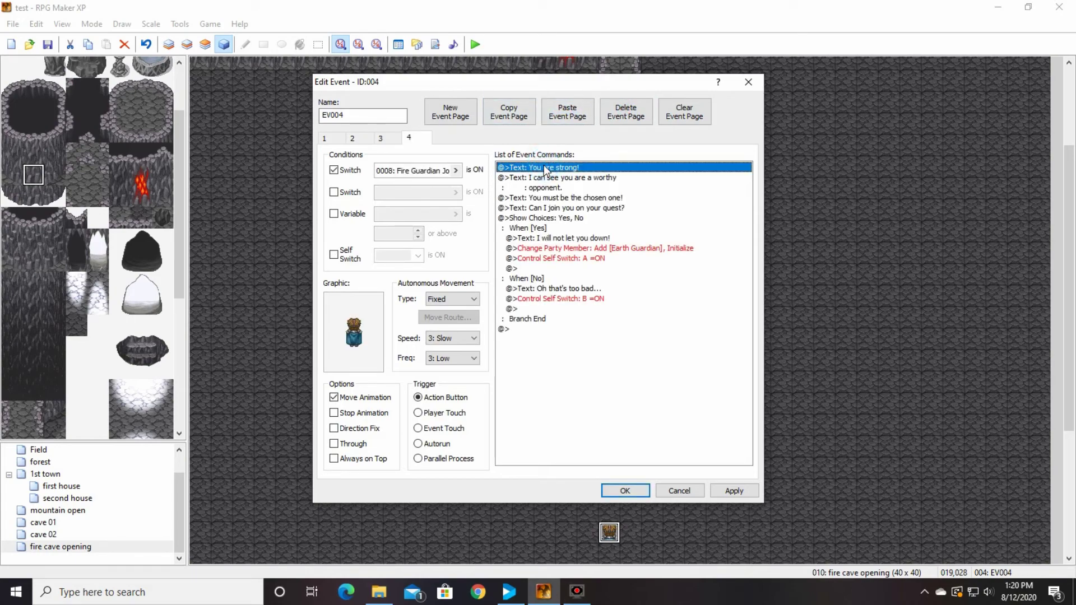
shift+click(527, 328)
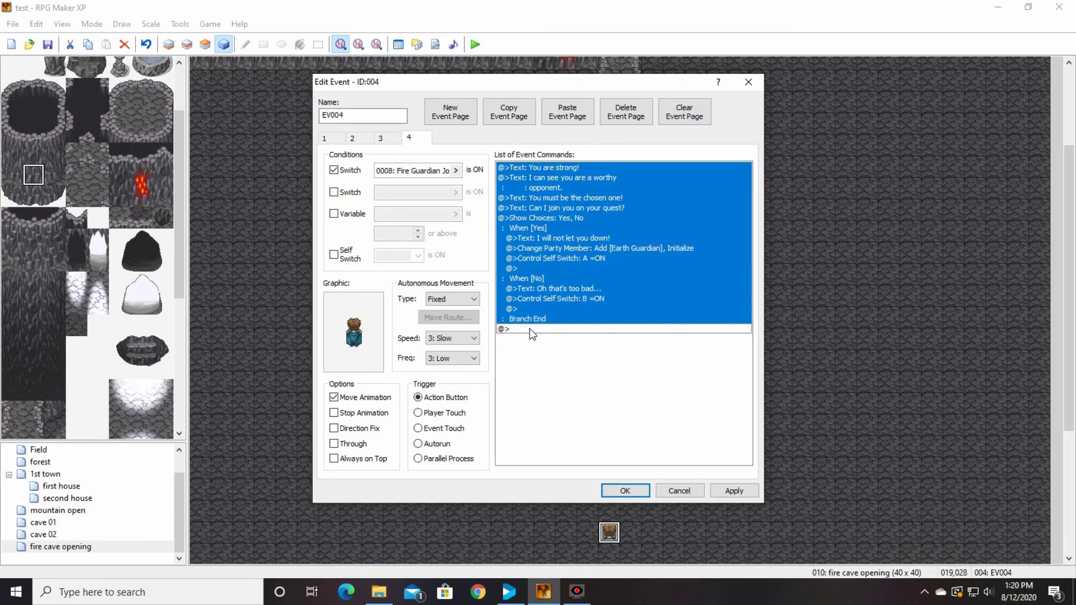
key(Delete)
click(334, 170)
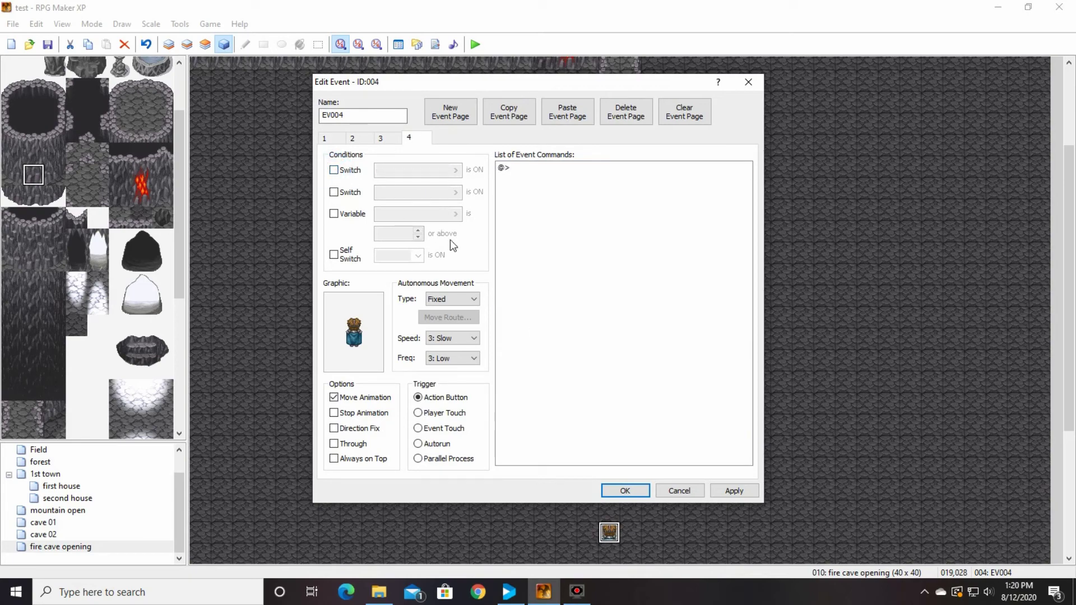
click(334, 255)
click(419, 255)
click(404, 273)
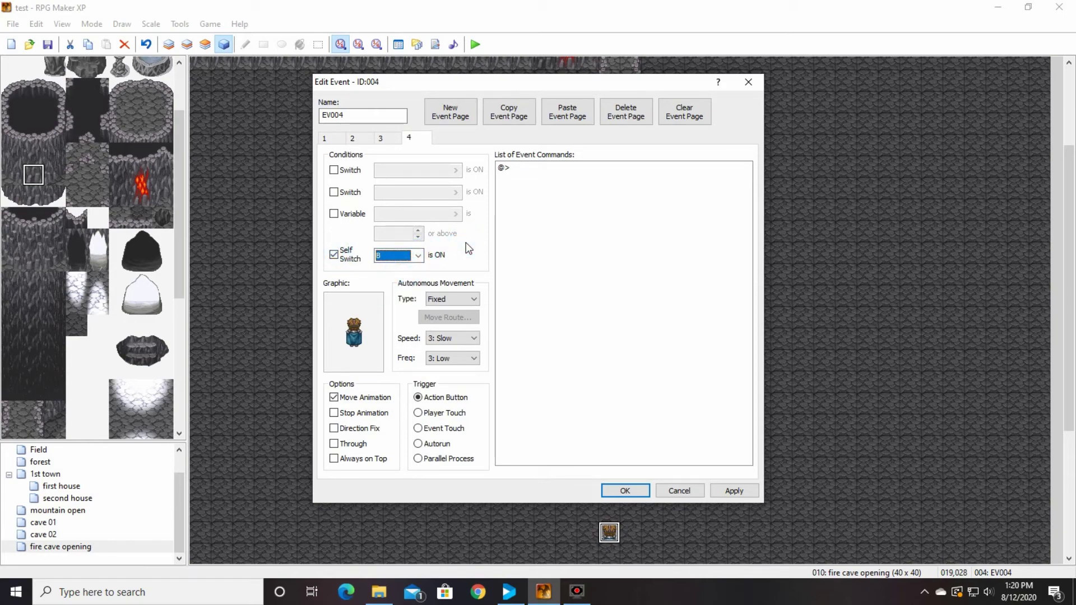
click(383, 137)
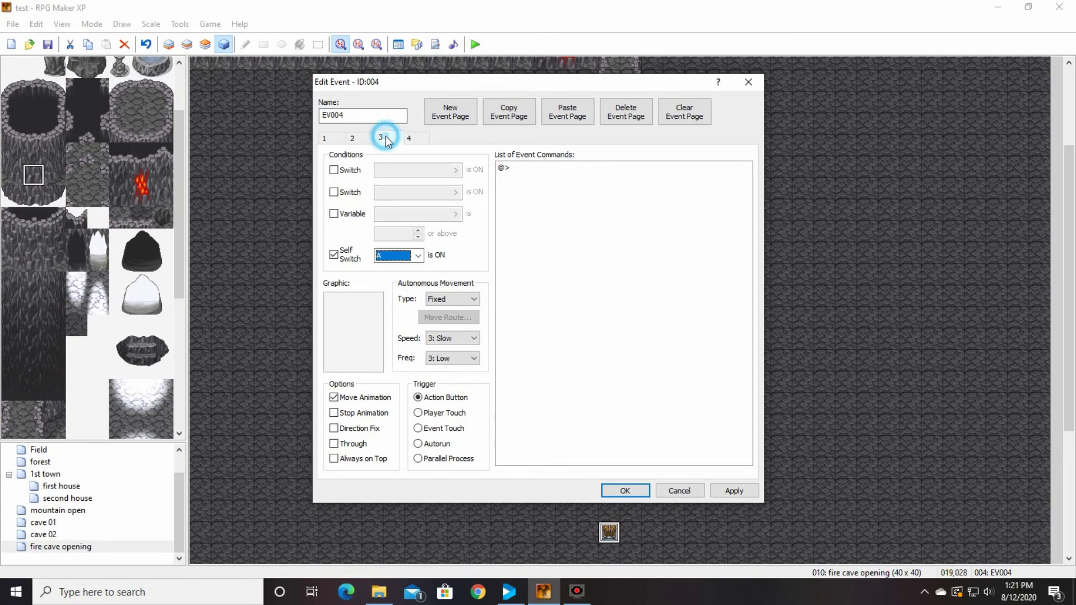
click(362, 141)
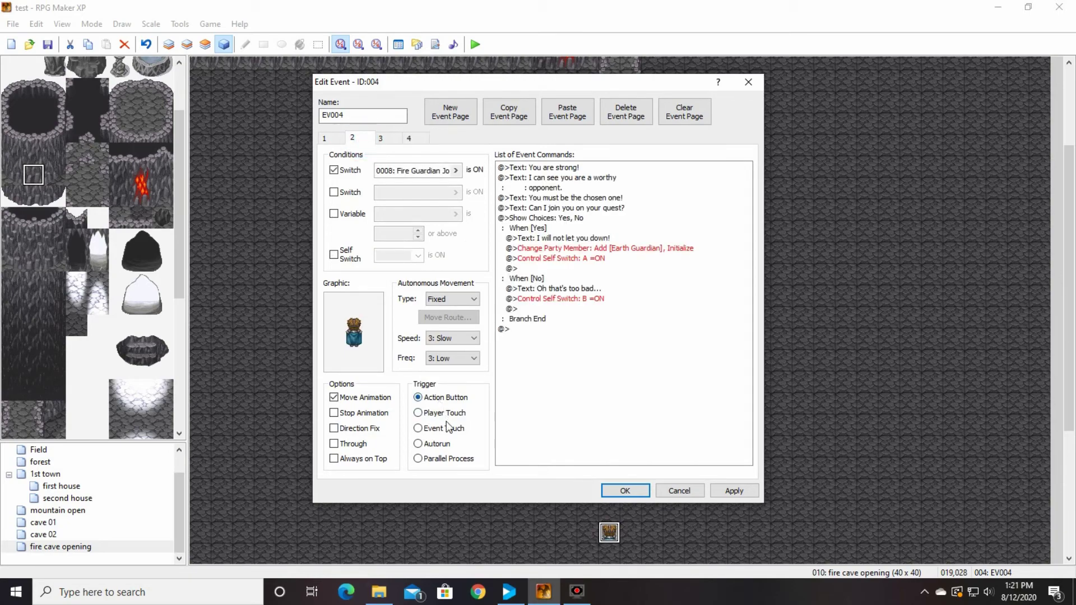
Step: Set page 2's trigger to Parallel Process, then review pages 3 and 4
click(418, 460)
click(383, 139)
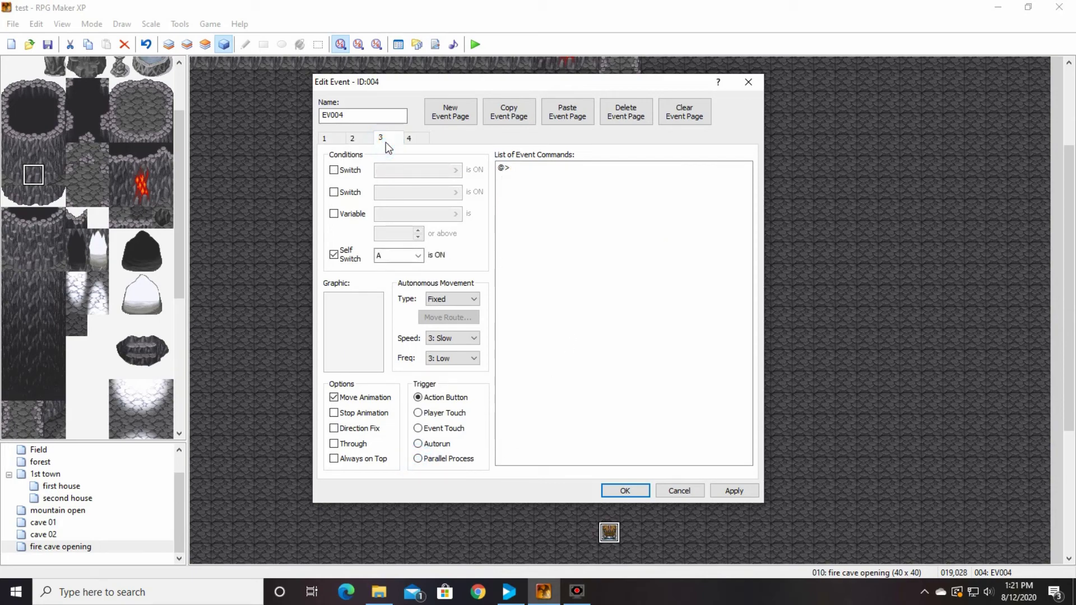
click(415, 139)
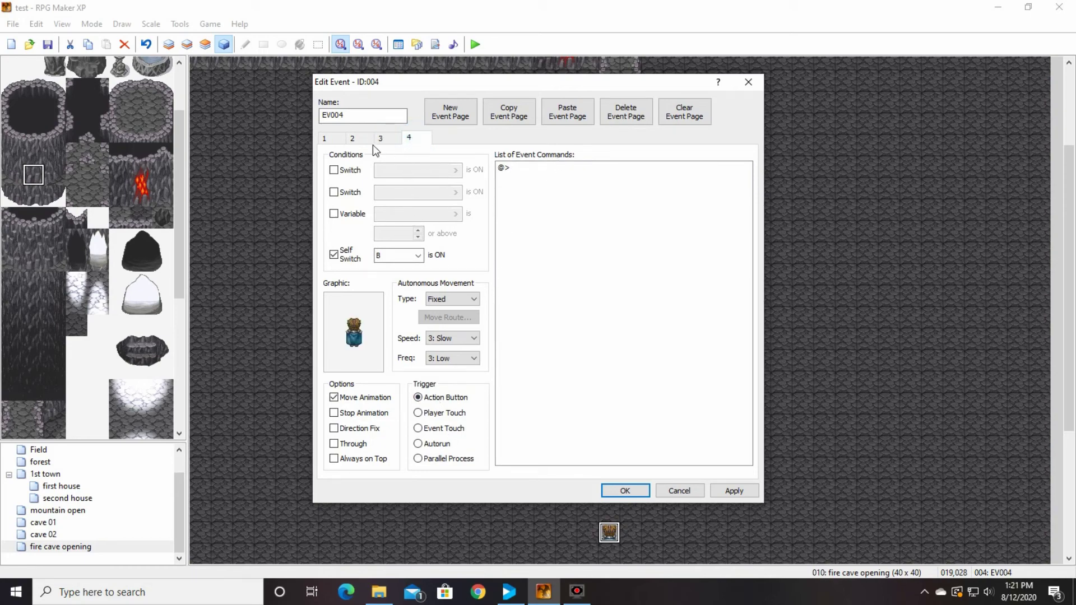
click(356, 139)
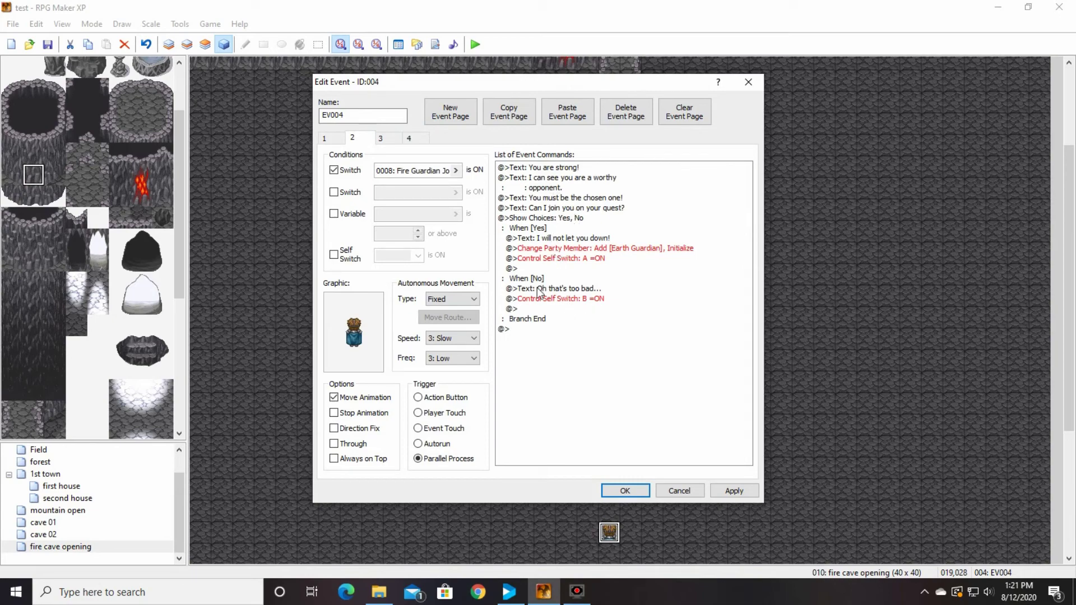
Step: Append a Battle Processing command for troop 035: Earth Guardian to page 1
click(335, 138)
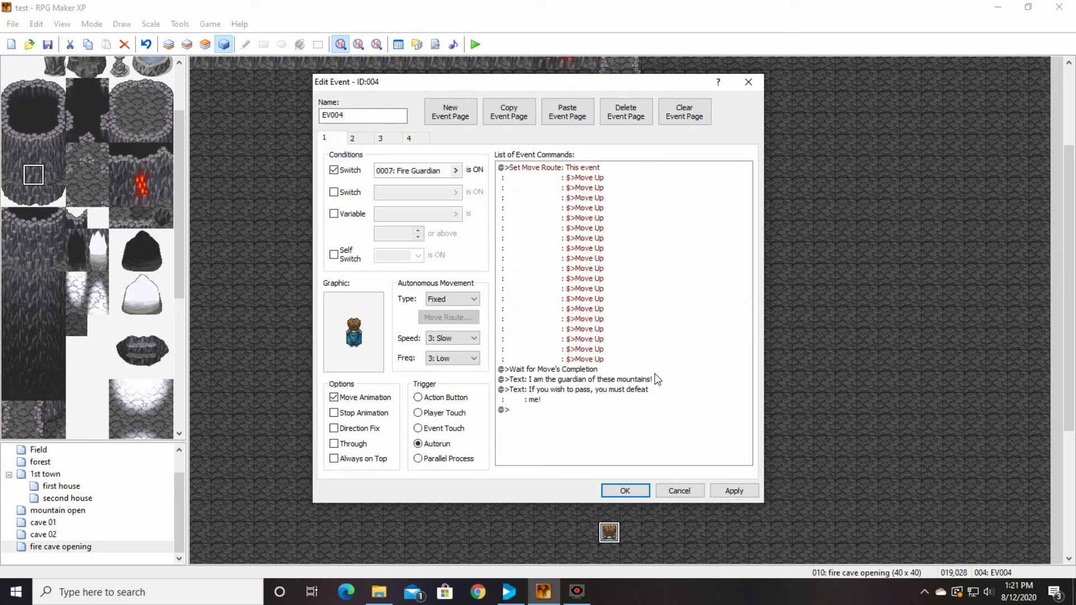
click(517, 408)
right_click(516, 408)
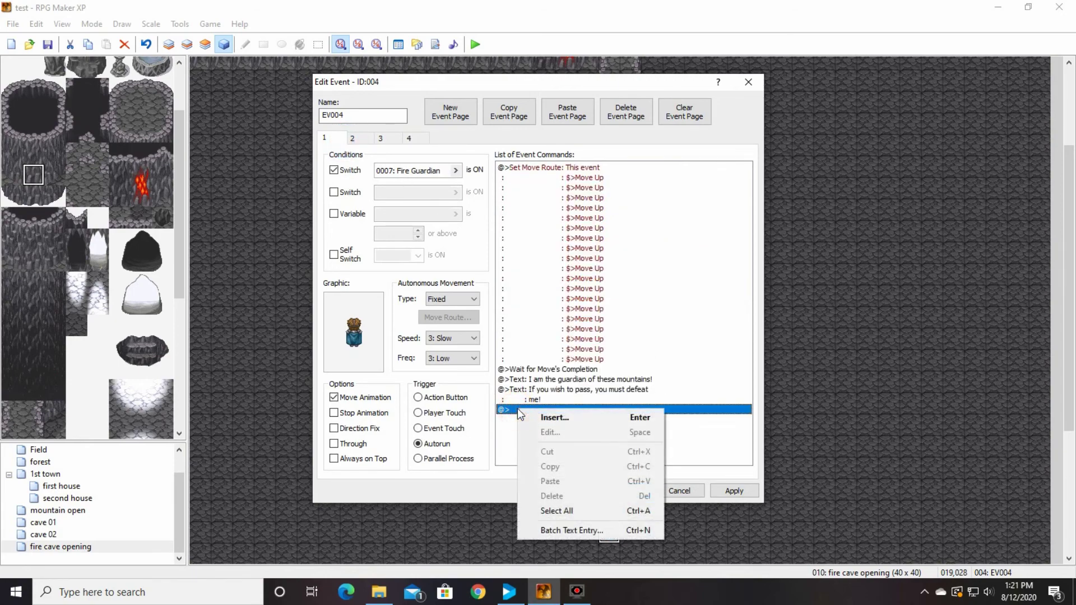
click(552, 416)
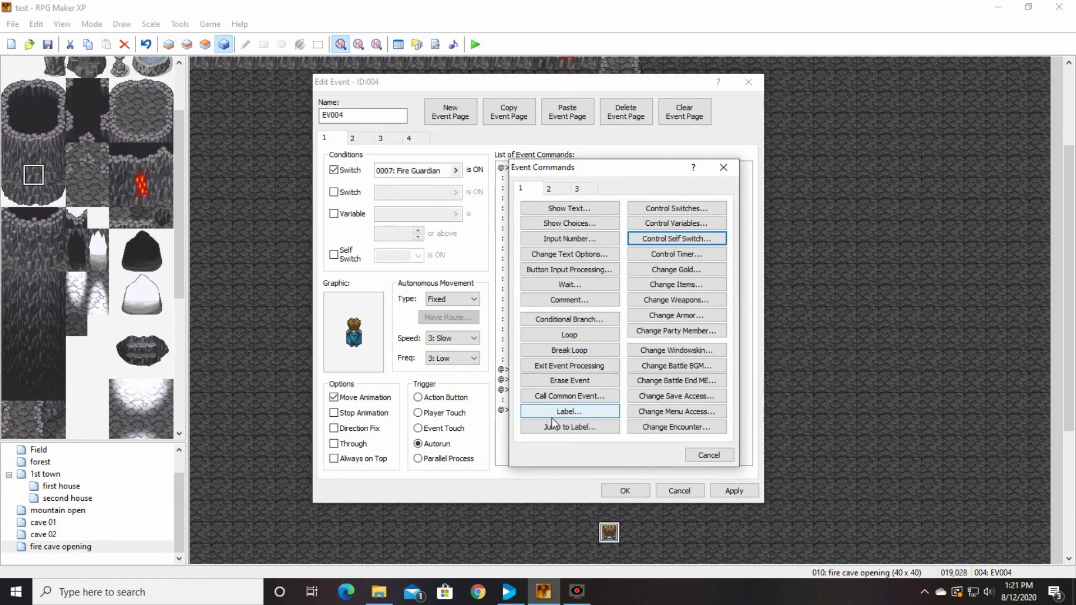
click(560, 193)
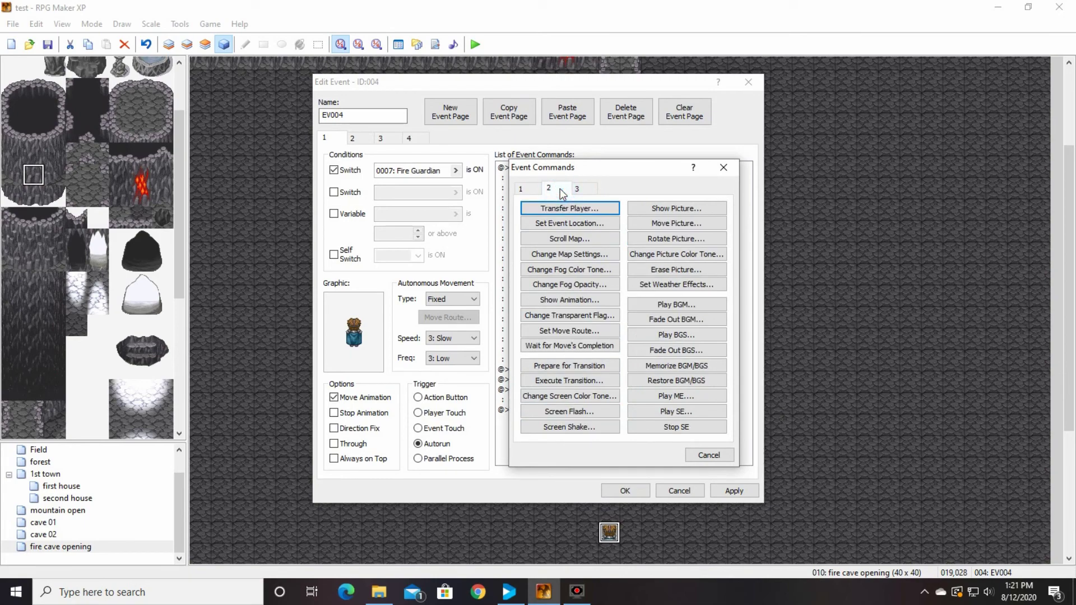
click(586, 191)
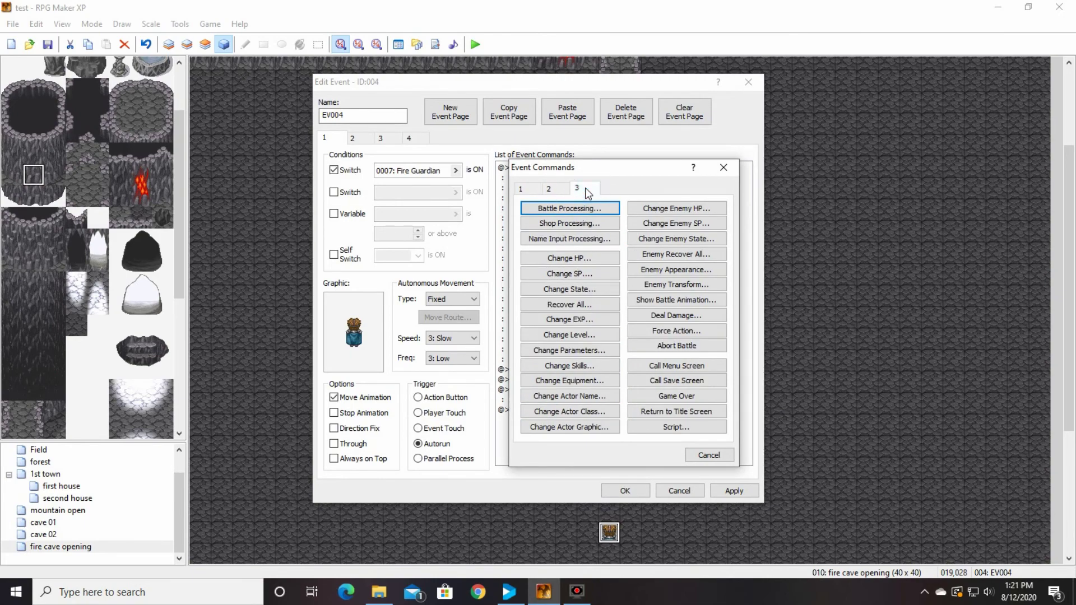
click(569, 209)
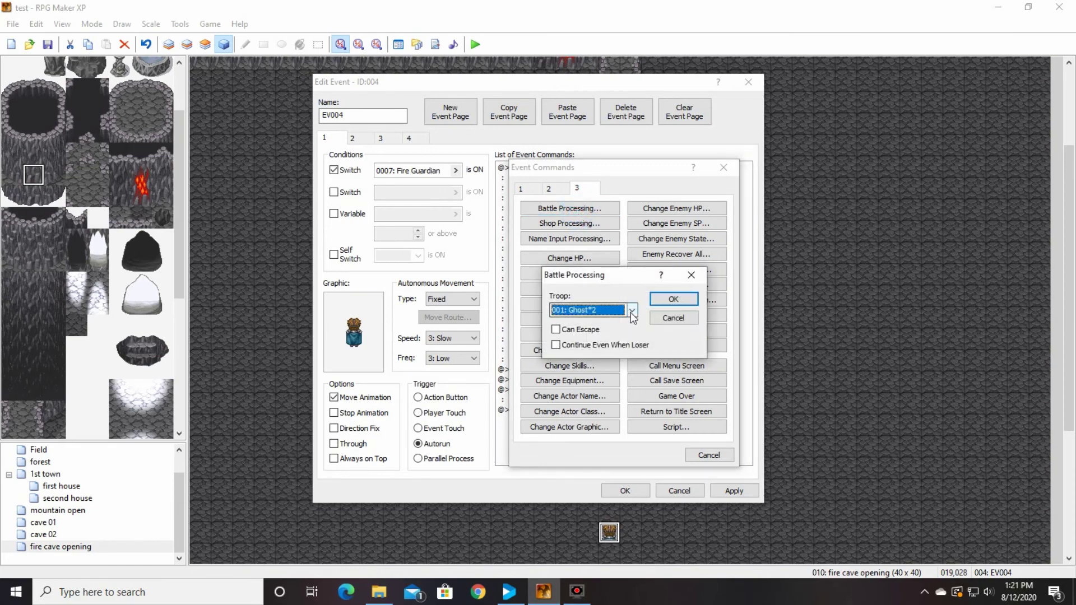
click(632, 312)
drag(634, 353, 642, 516)
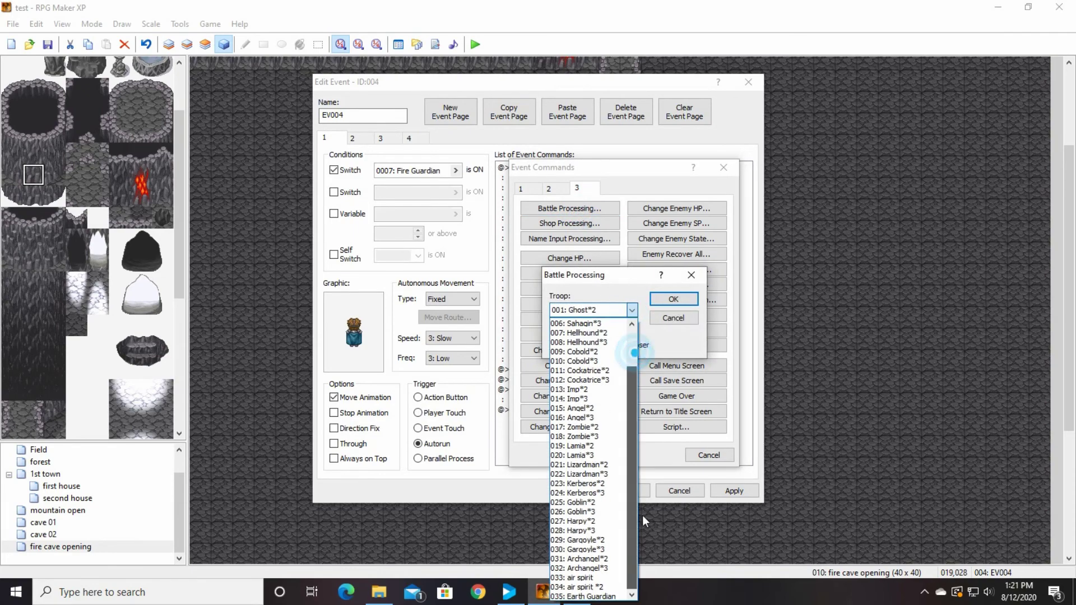
click(594, 596)
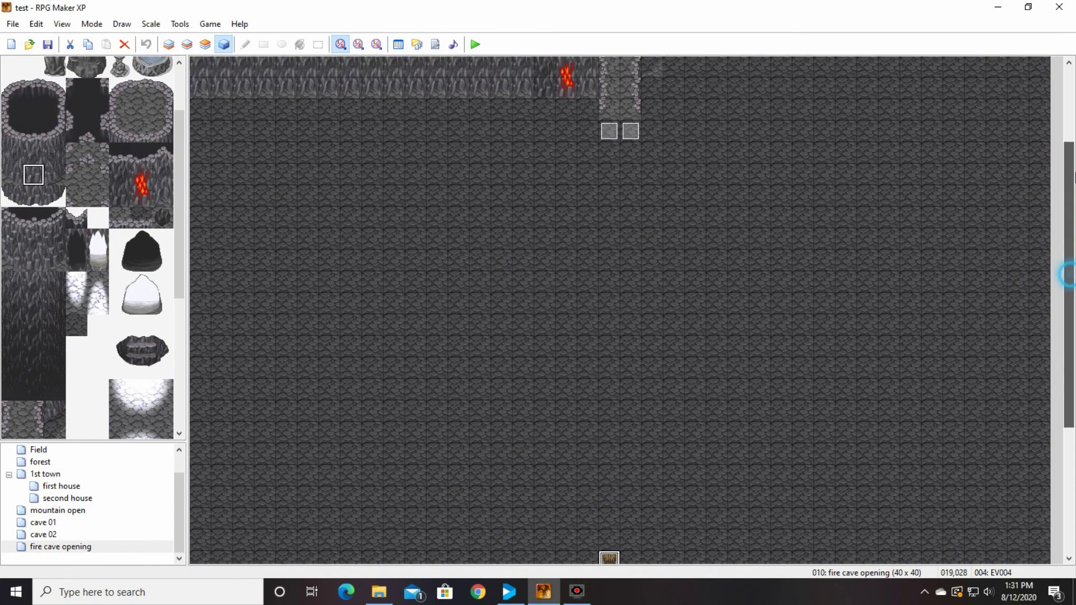
Step: Save the project and start a New Game in playtest
scroll(593, 130, up, 3)
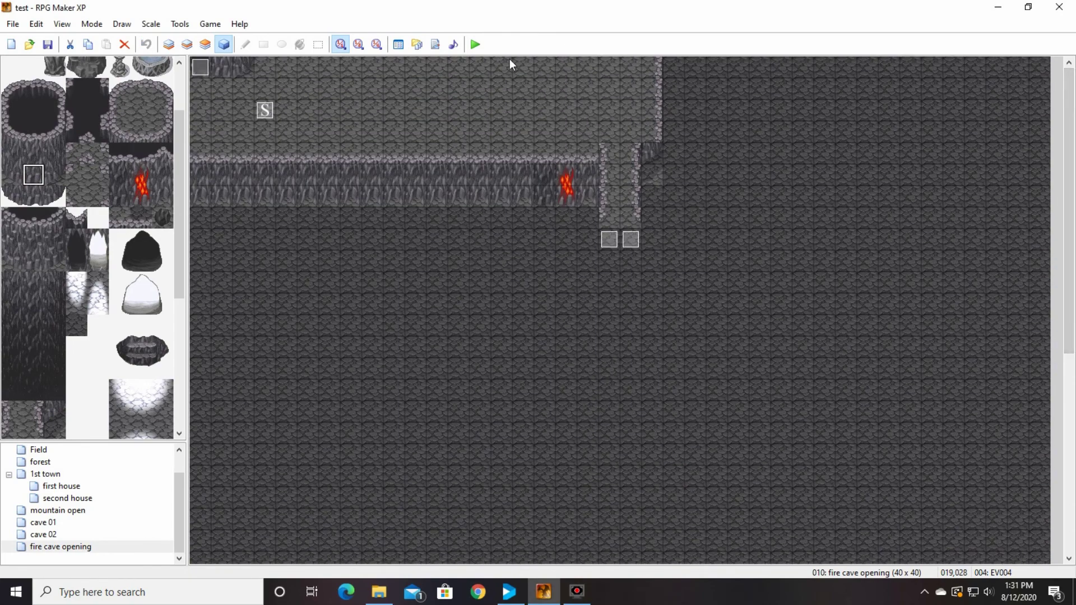
click(475, 44)
click(503, 327)
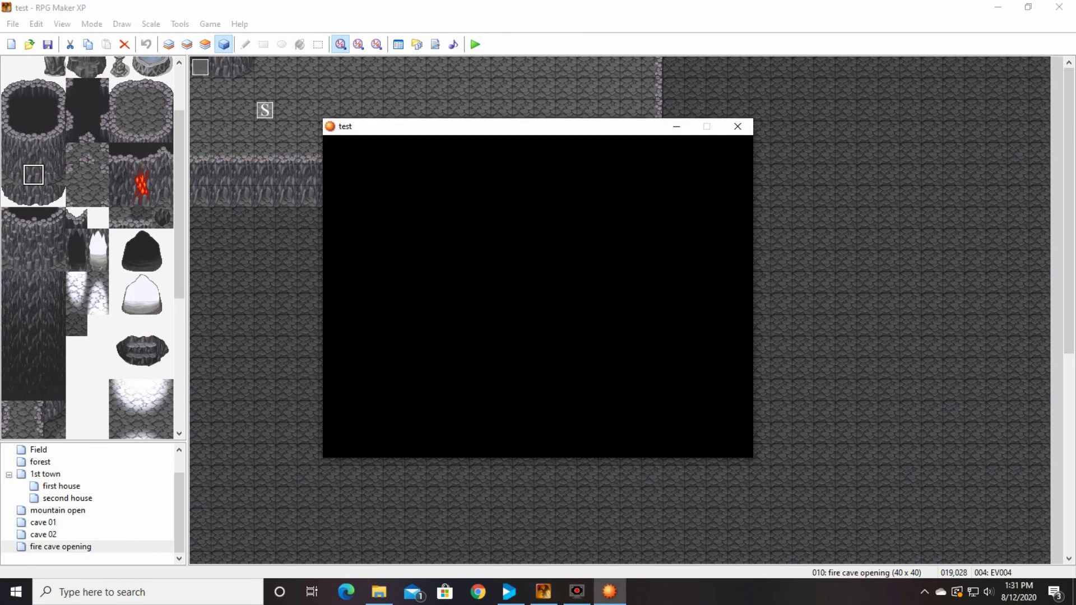
key(Up)
key(Return)
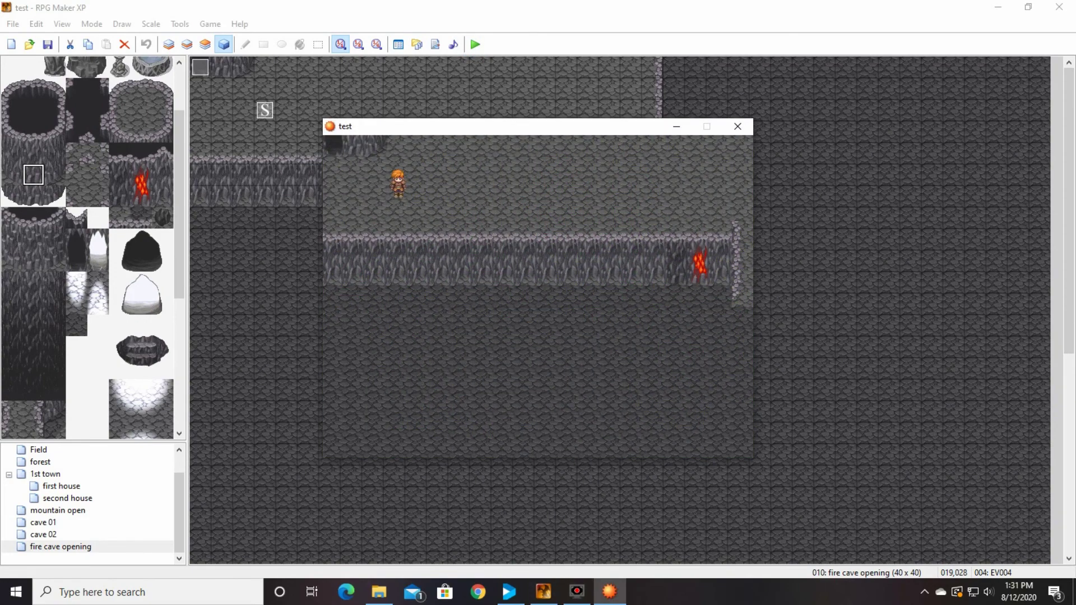
Step: Walk to the guardian and advance his messages until the battle begins
key(Right)
key(Right)
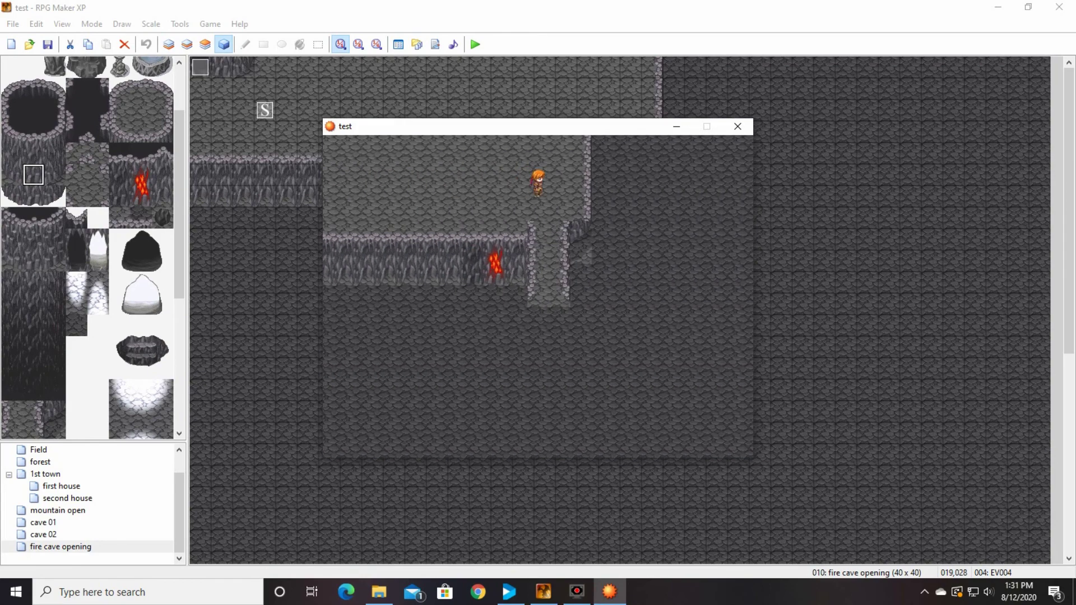
key(Down)
key(Down)
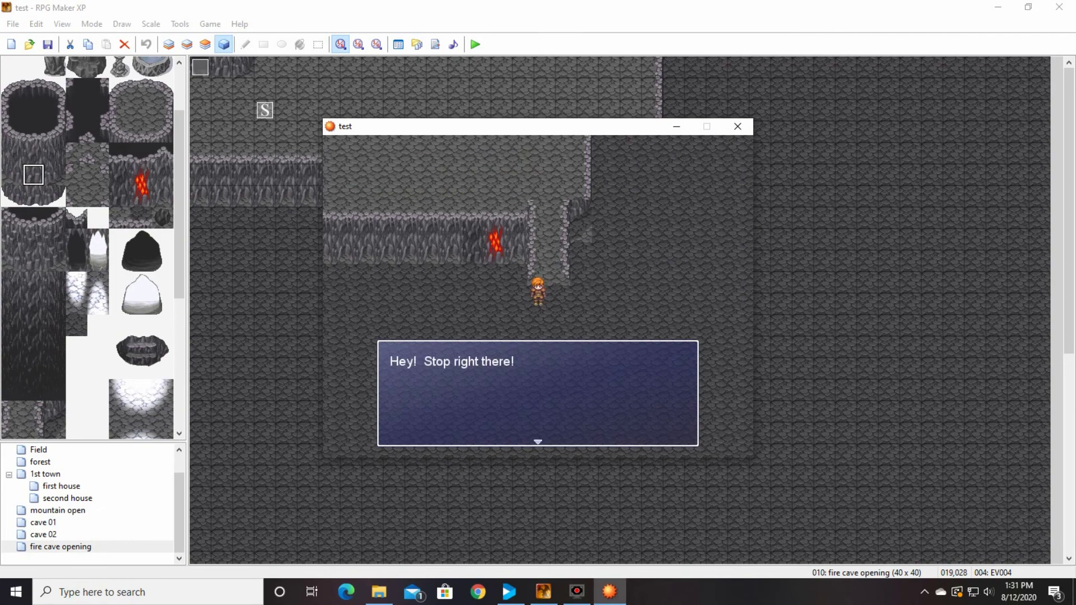
key(Return)
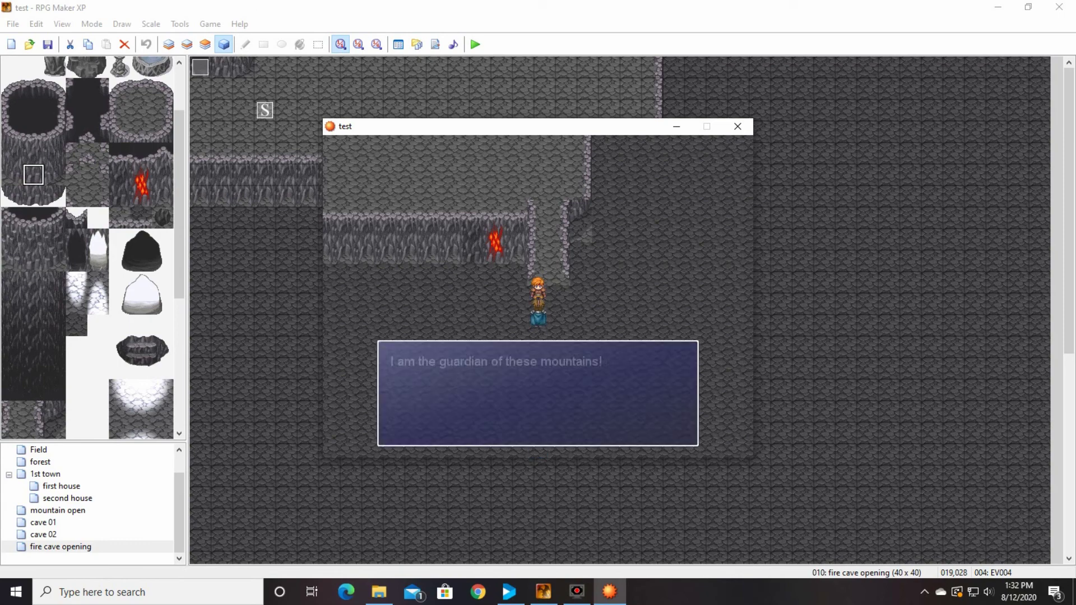
key(Return)
key(Return)
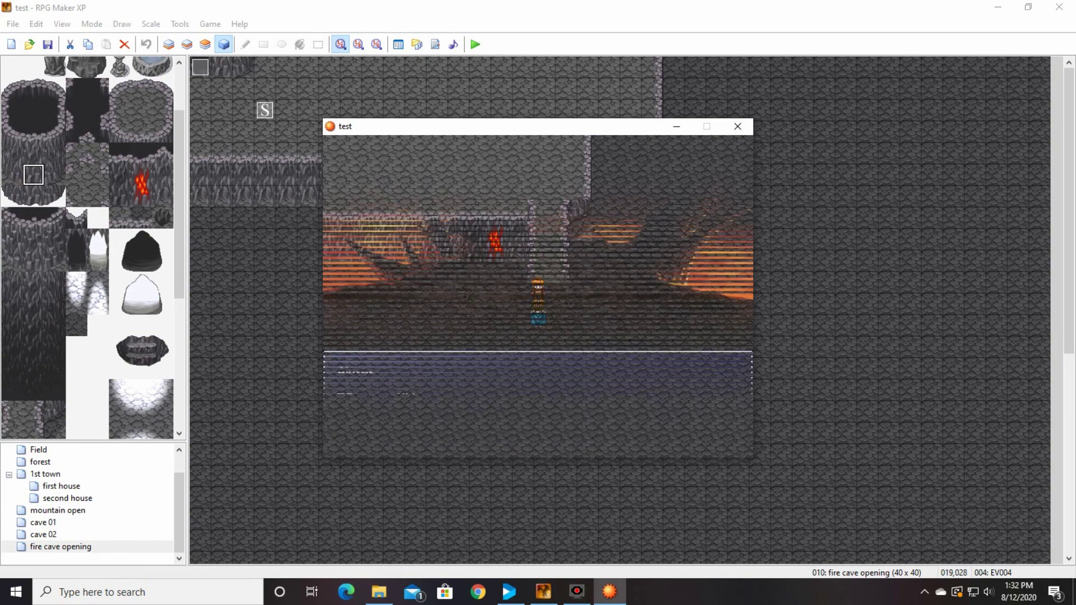
key(Return)
key(Return)
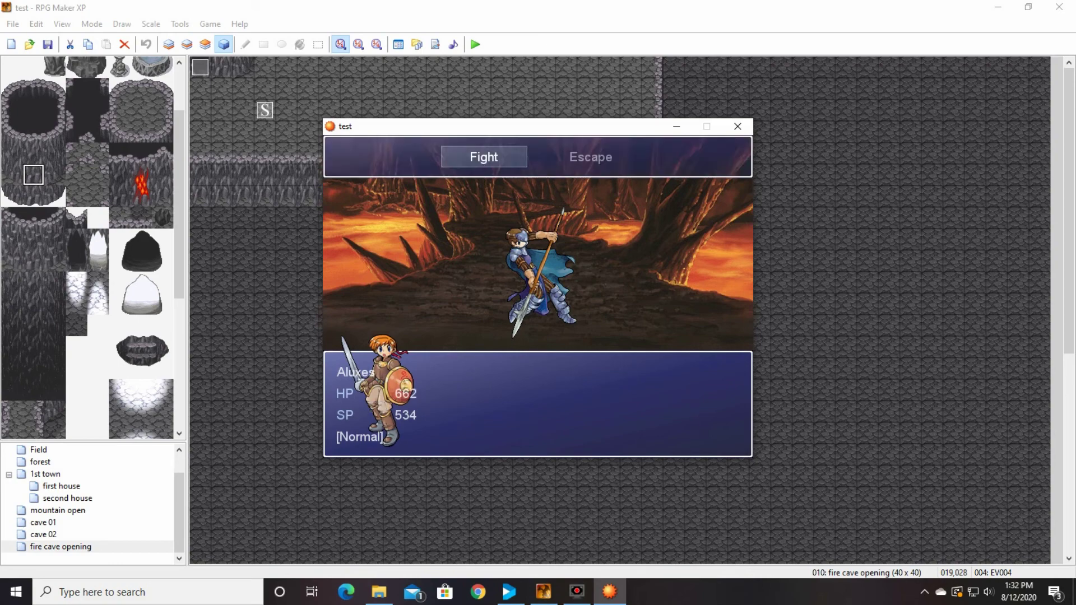
Step: Fight the Earth Guardian until the battle stops and returns to the map
key(Return)
key(Return)
key(Return)
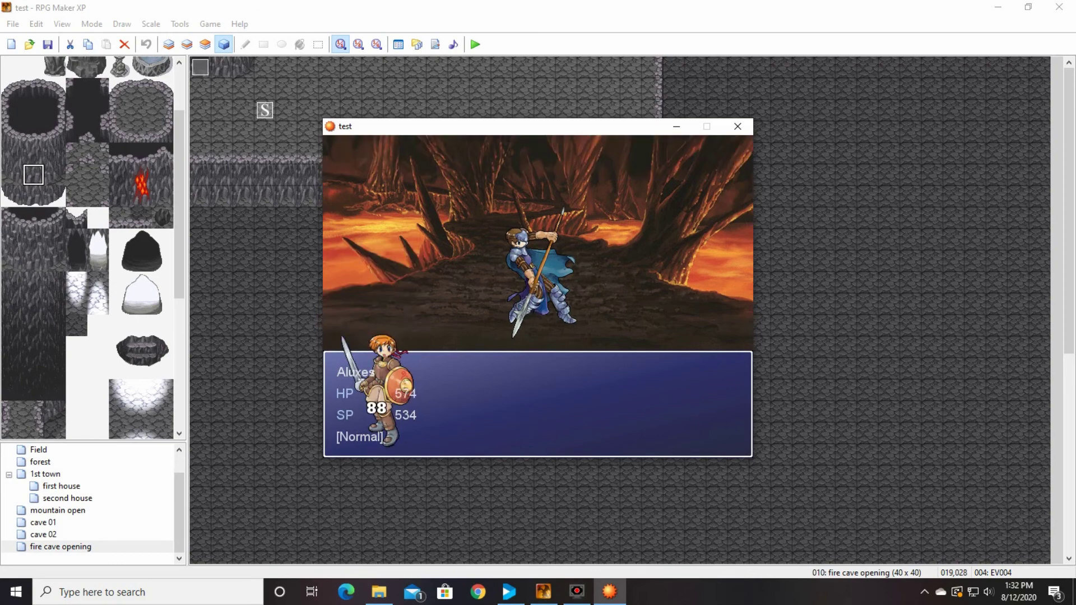
key(Return)
key(Return)
key(Return)
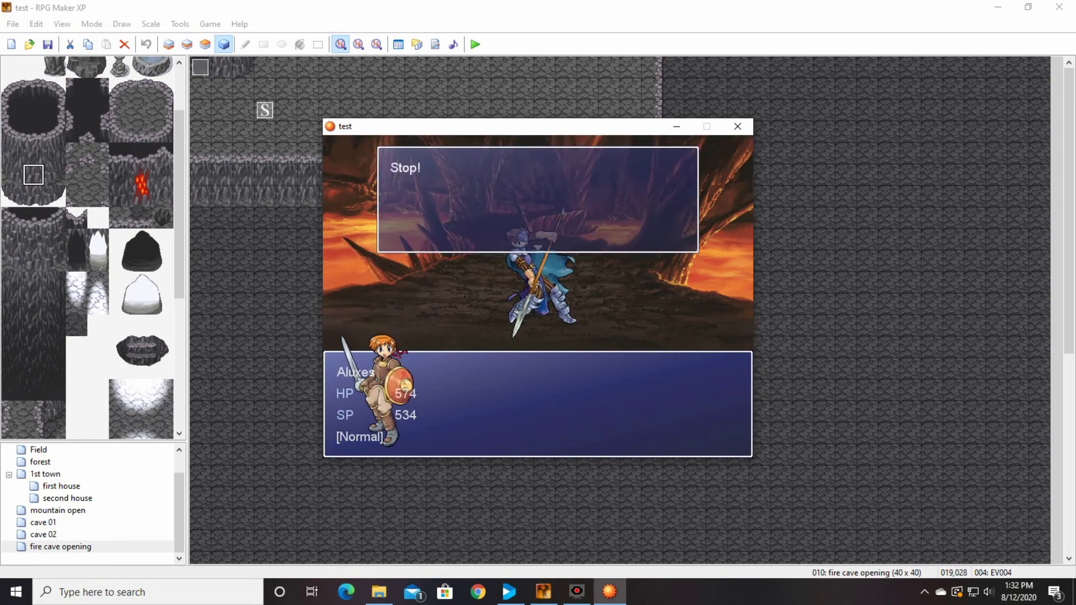
key(Return)
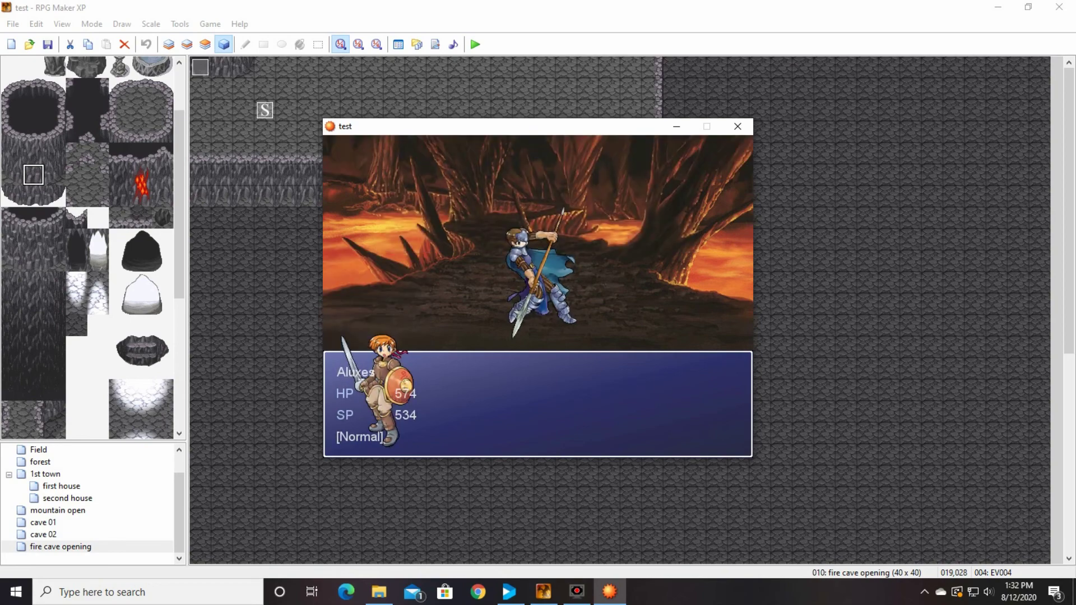
key(Return)
key(Return)
key(Return)
key(Return)
key(Return)
key(Return)
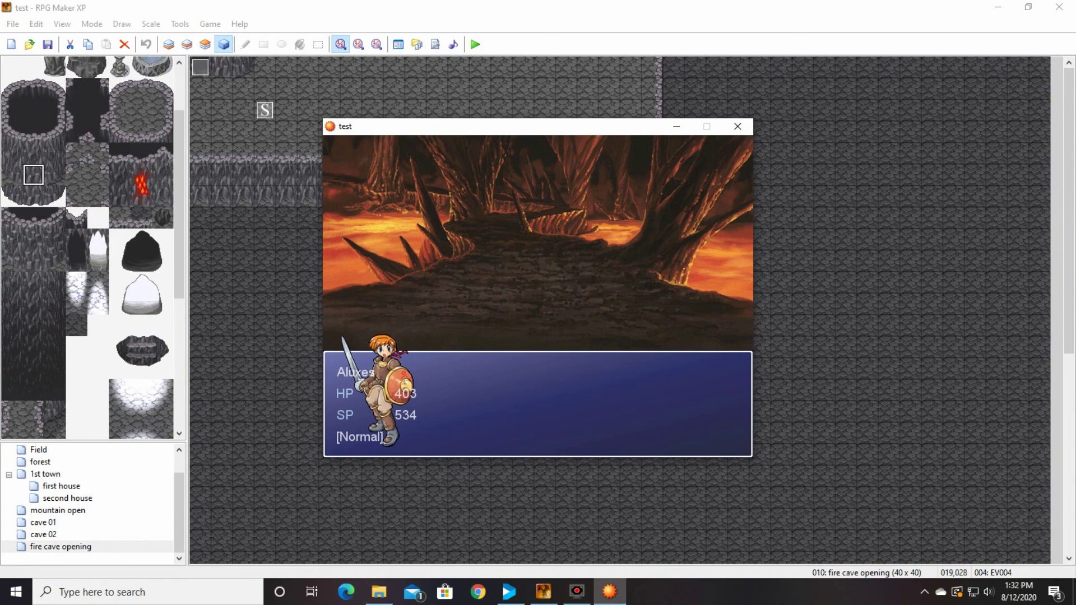
key(Return)
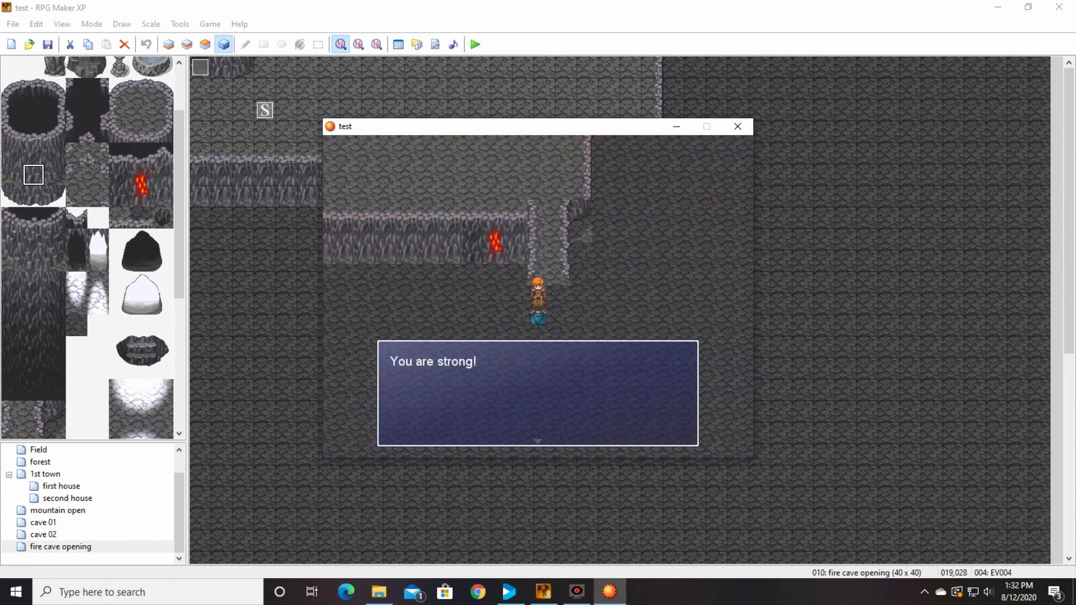
Step: Advance the guardian's dialogue and answer Yes to 'Can I join you on your quest?'
key(Return)
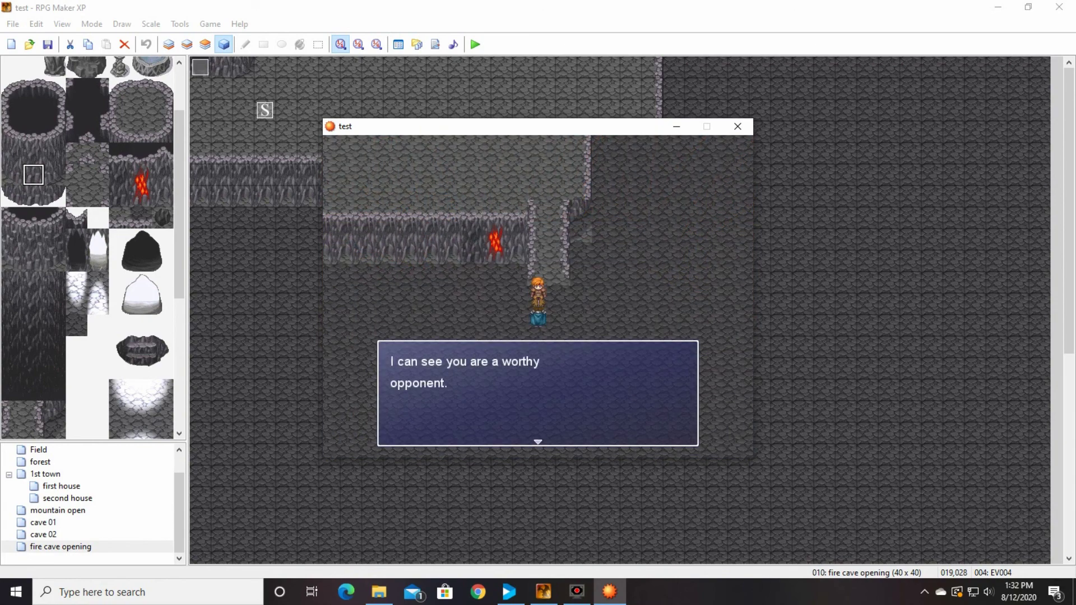
key(Return)
key(Return)
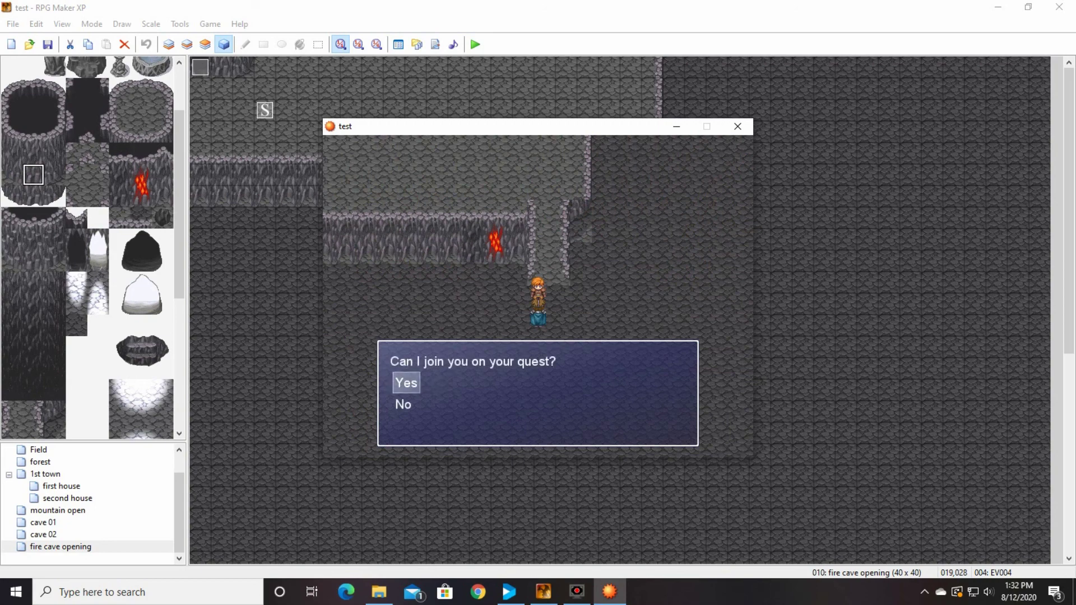
key(Return)
key(Return)
key(Down)
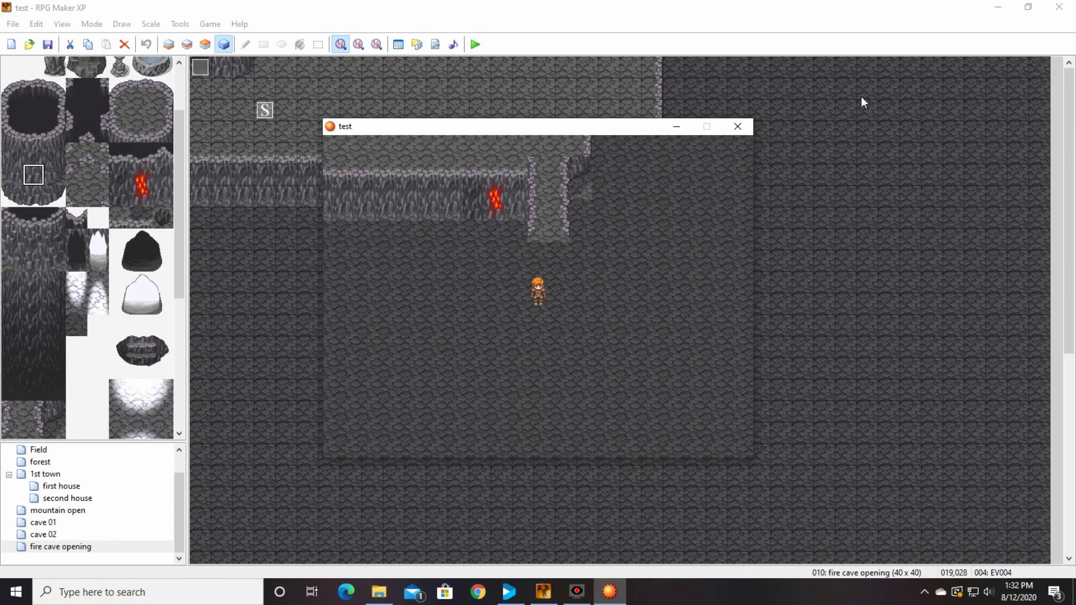